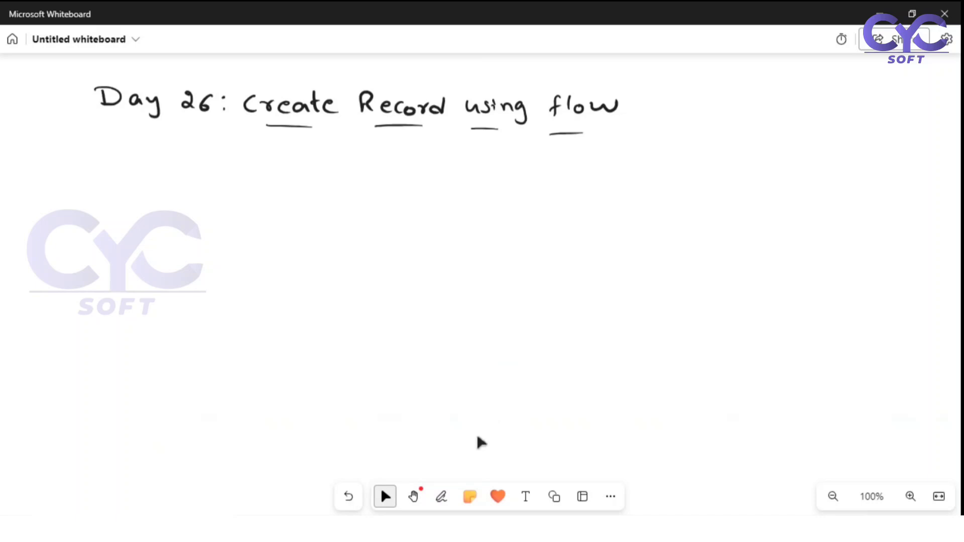
# Switch to the CreateCaseRecordScreen flow in Chrome and open its Input screen element for editing
pyautogui.moveTo(426, 529)
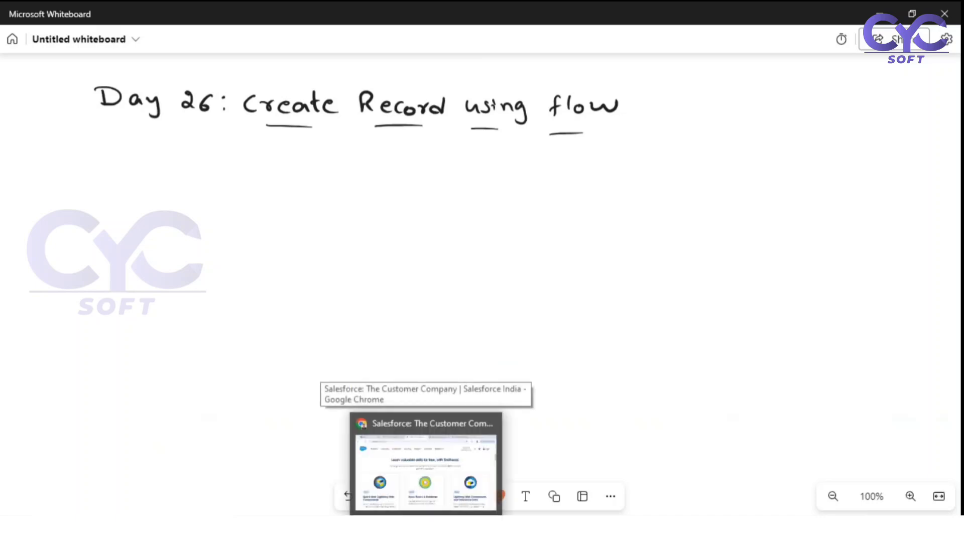
pyautogui.click(426, 467)
pyautogui.click(672, 23)
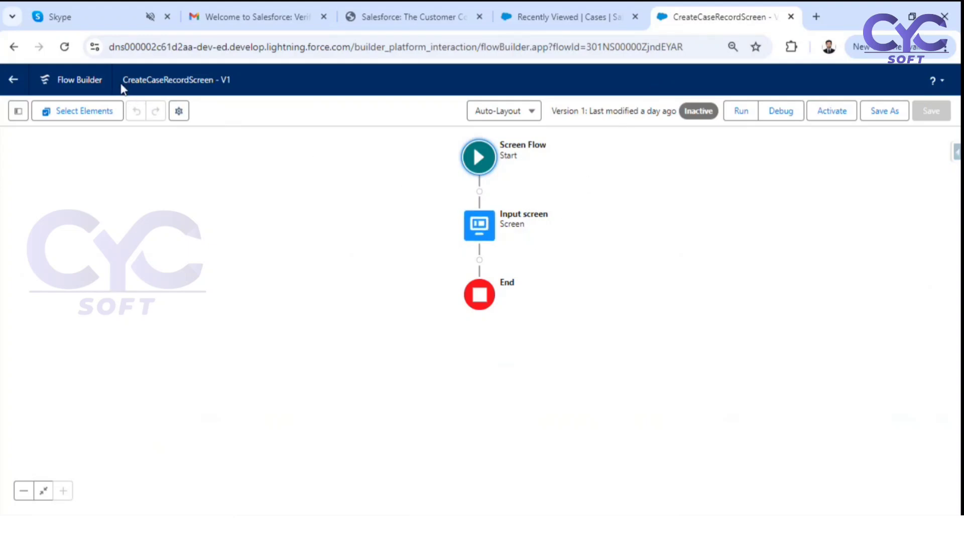
pyautogui.moveTo(123, 81); pyautogui.dragTo(213, 79)
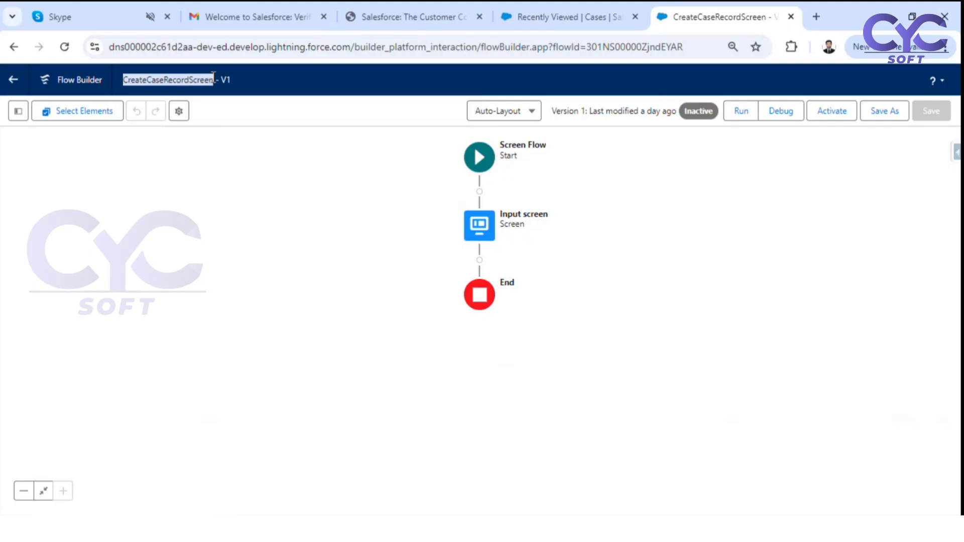
pyautogui.doubleClick(483, 226)
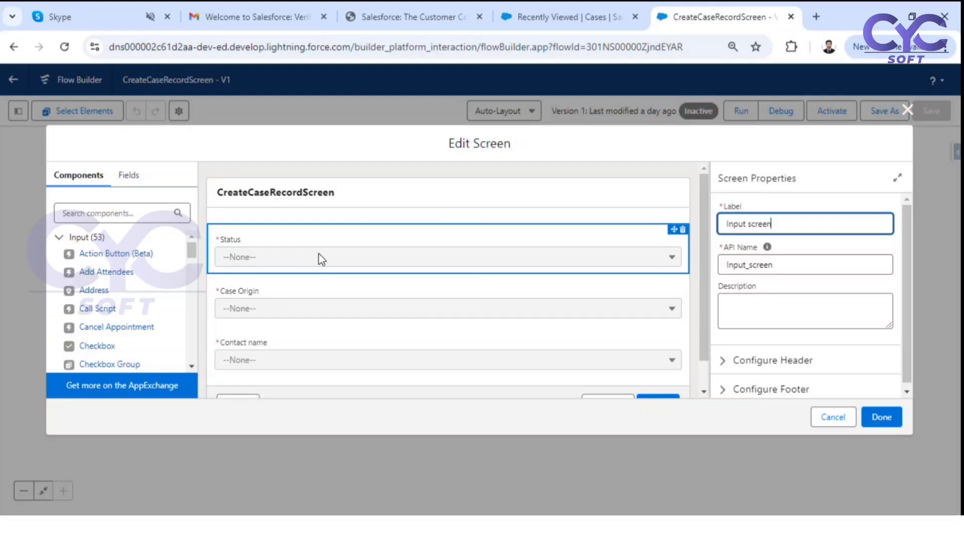
pyautogui.scroll(-1, 301, 334)
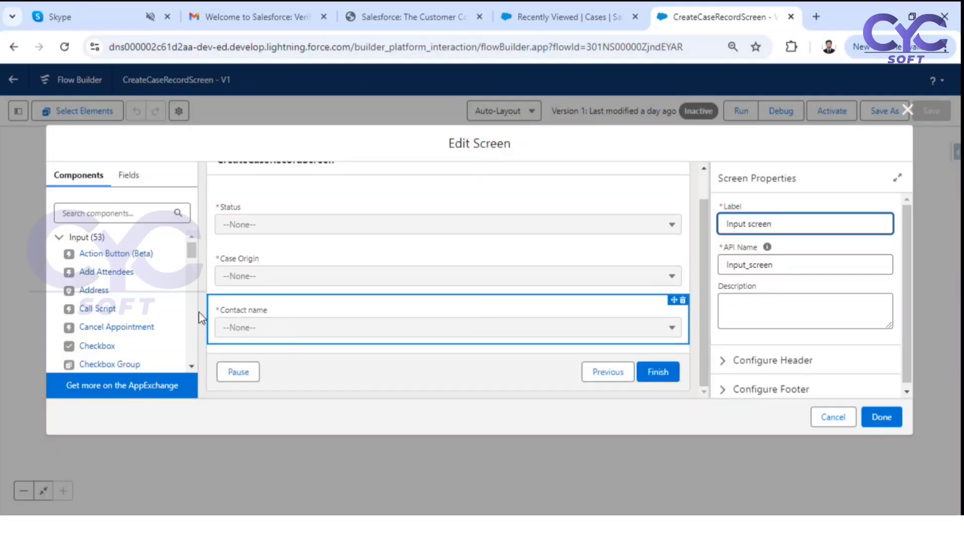
# Review the ContactRecord record choice set behind the Contact name picklist, then close it without changes
pyautogui.click(260, 315)
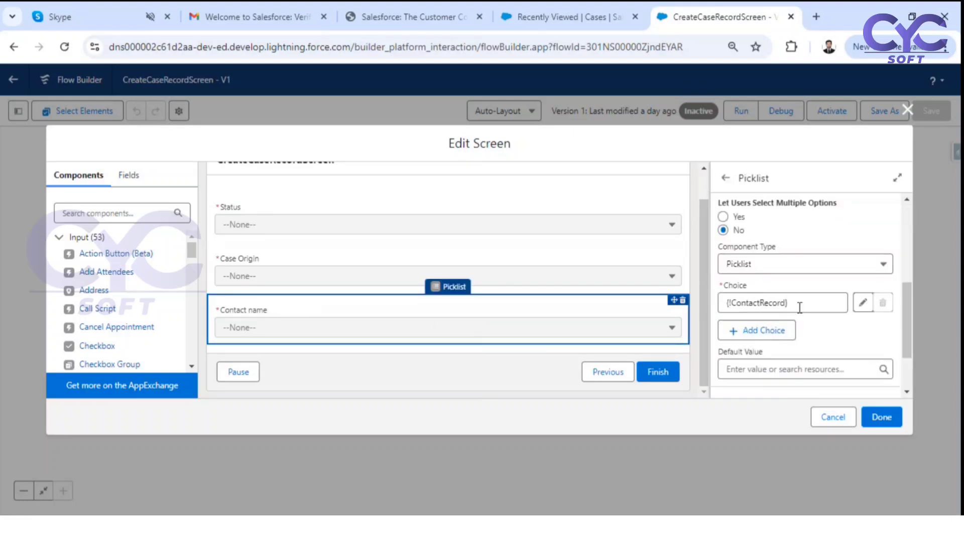
pyautogui.click(864, 304)
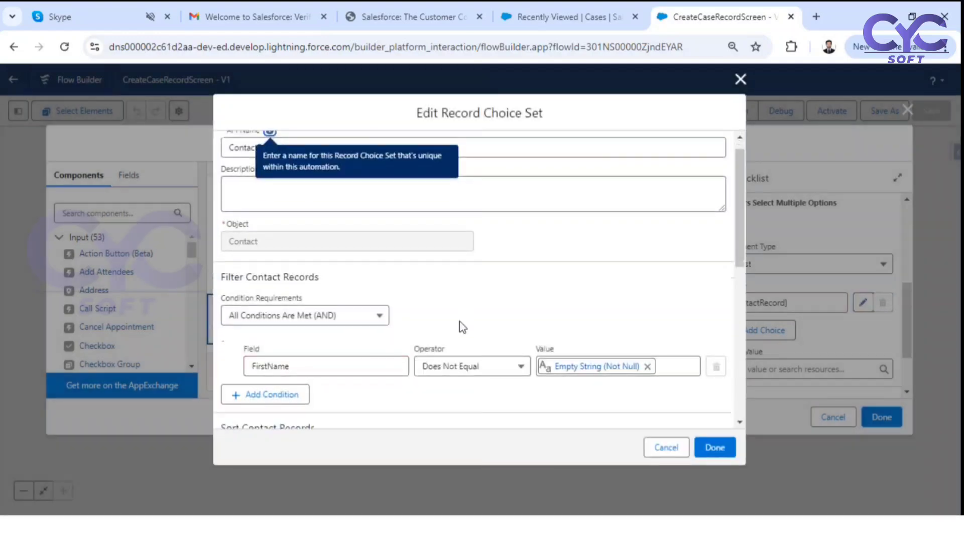
pyautogui.scroll(-5, 383, 263)
pyautogui.scroll(-2, 346, 305)
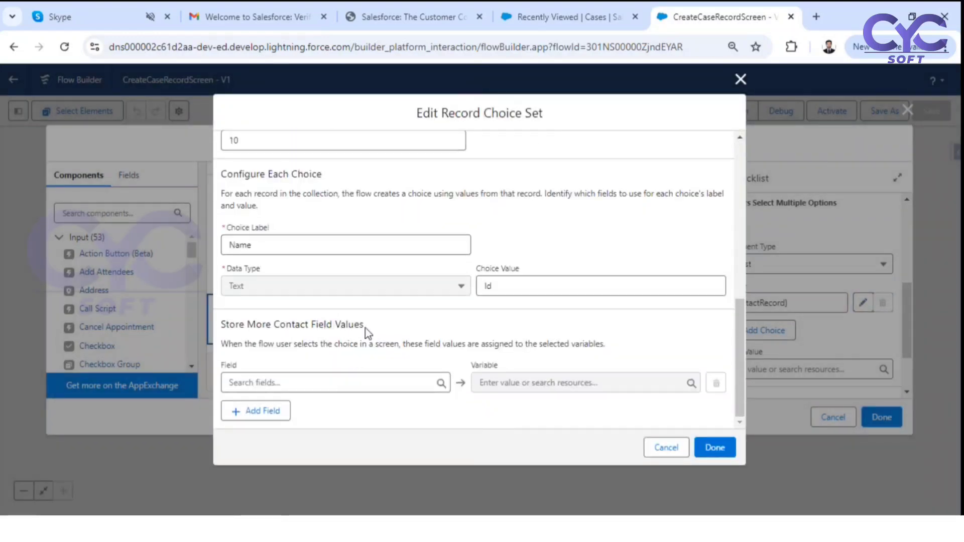
pyautogui.scroll(7, 360, 329)
pyautogui.scroll(1, 360, 329)
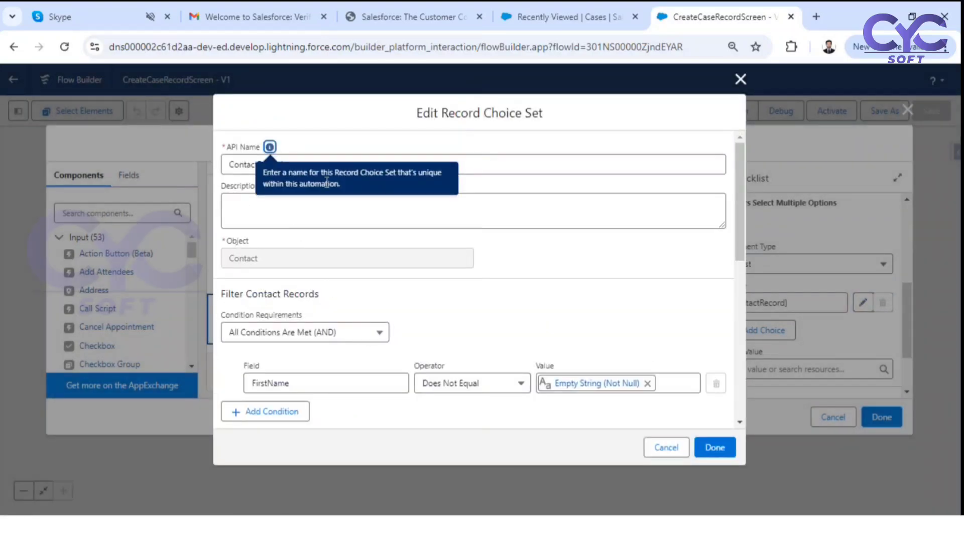
pyautogui.moveTo(442, 113); pyautogui.dragTo(558, 120)
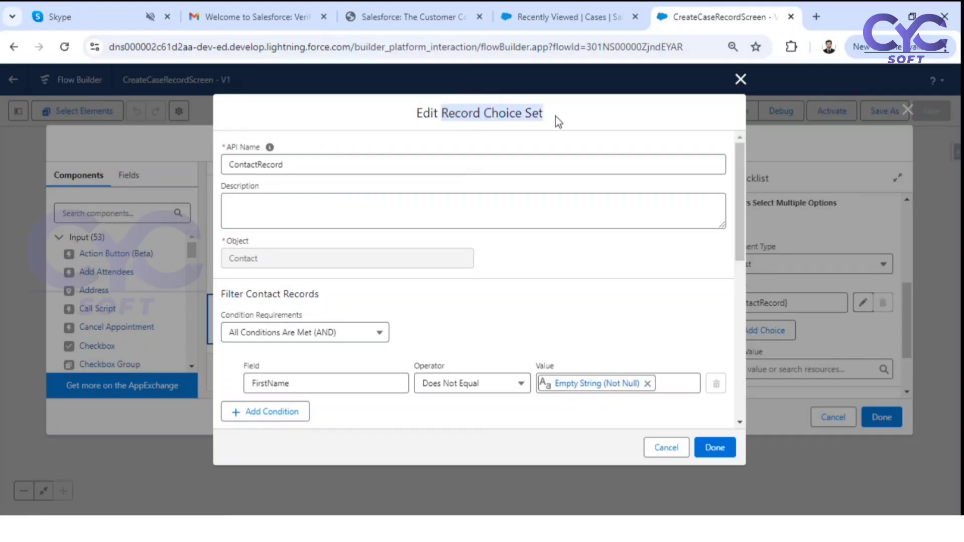
pyautogui.click(739, 80)
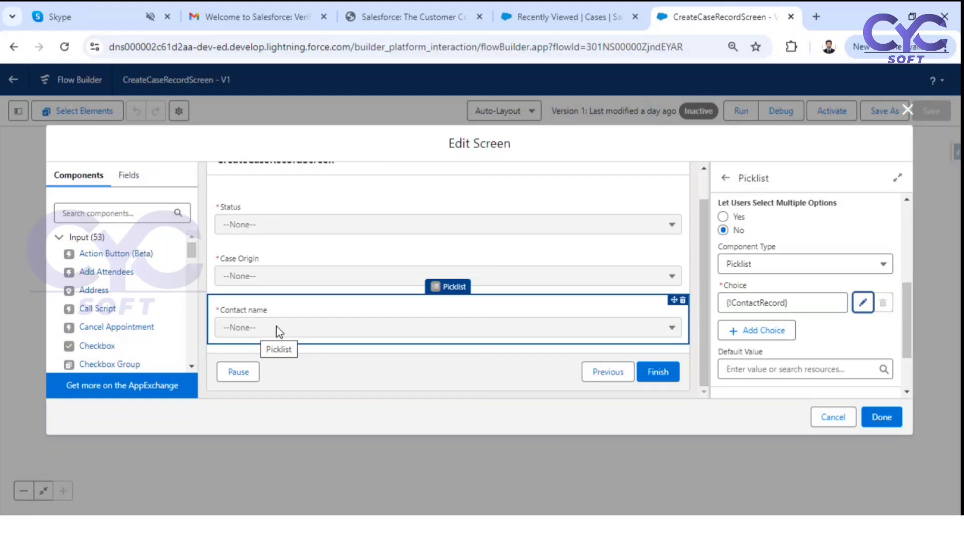
# Examine the Contact Name and Account Name lookup fields on a new case form, then cancel the form
pyautogui.click(517, 22)
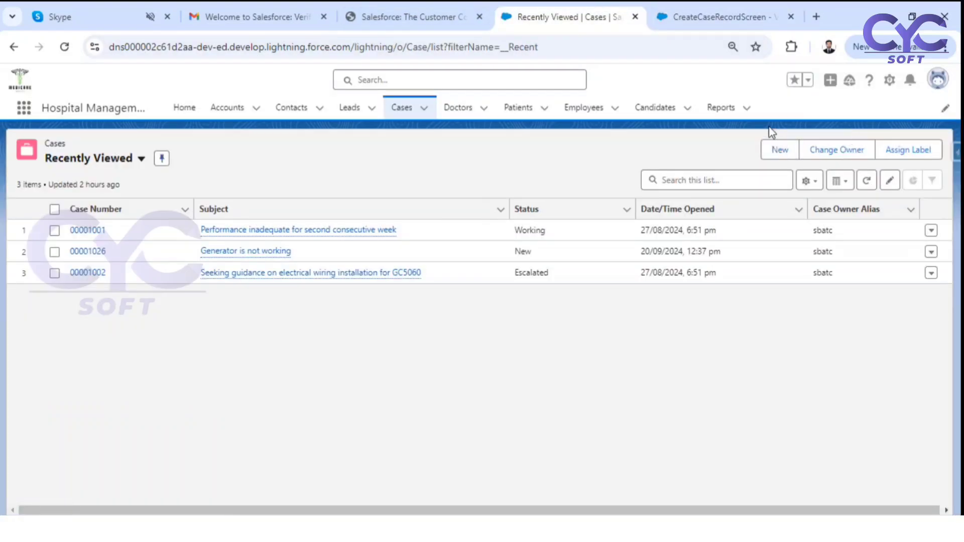
pyautogui.click(780, 151)
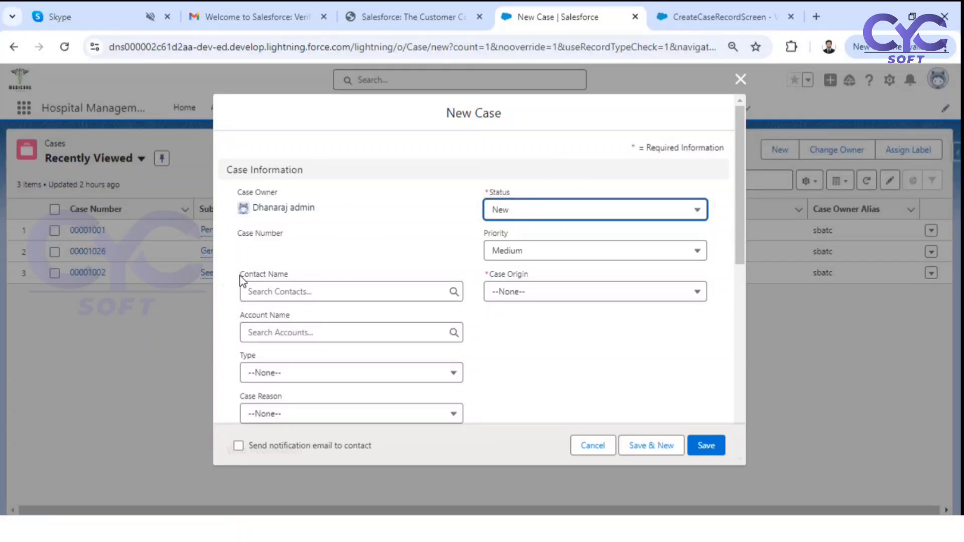
pyautogui.moveTo(240, 277); pyautogui.dragTo(268, 280)
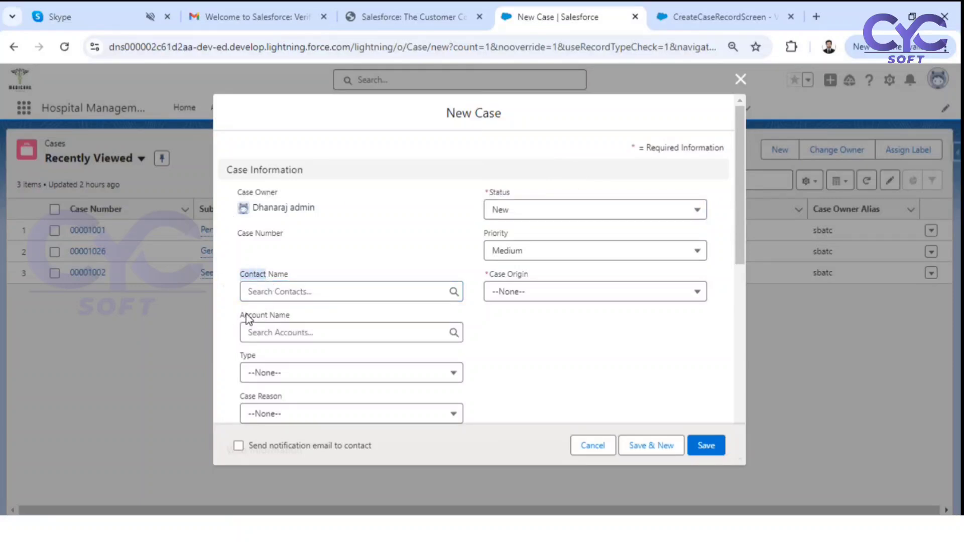
pyautogui.moveTo(242, 315); pyautogui.dragTo(279, 318)
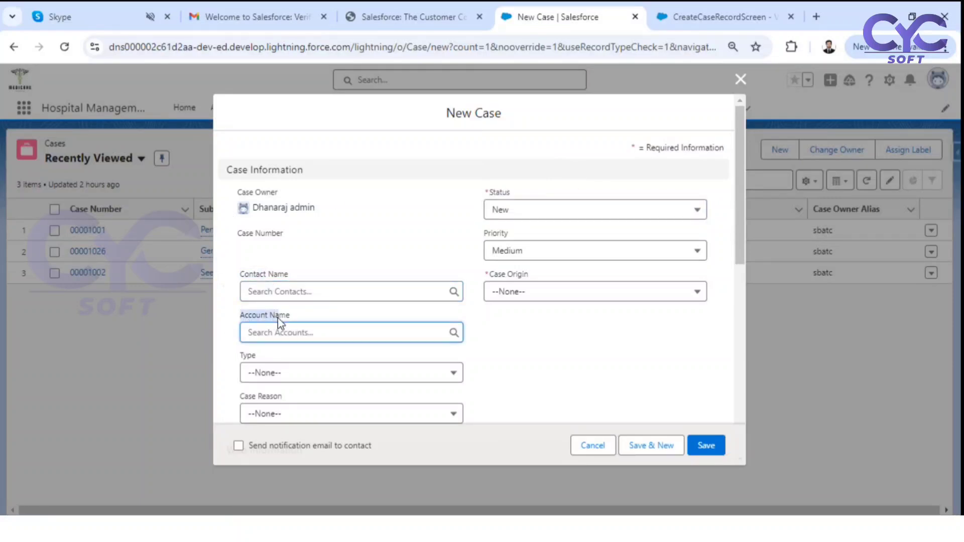
pyautogui.click(285, 291)
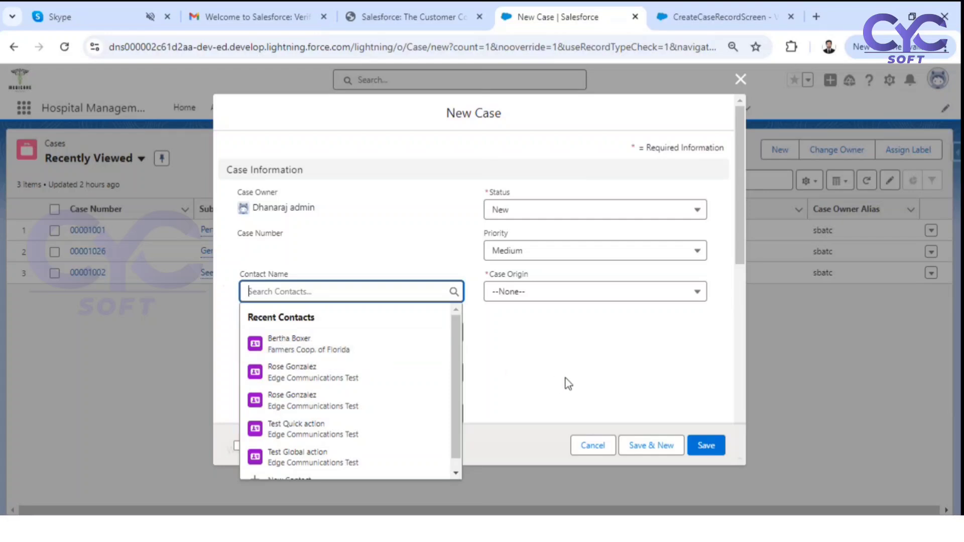
pyautogui.click(587, 447)
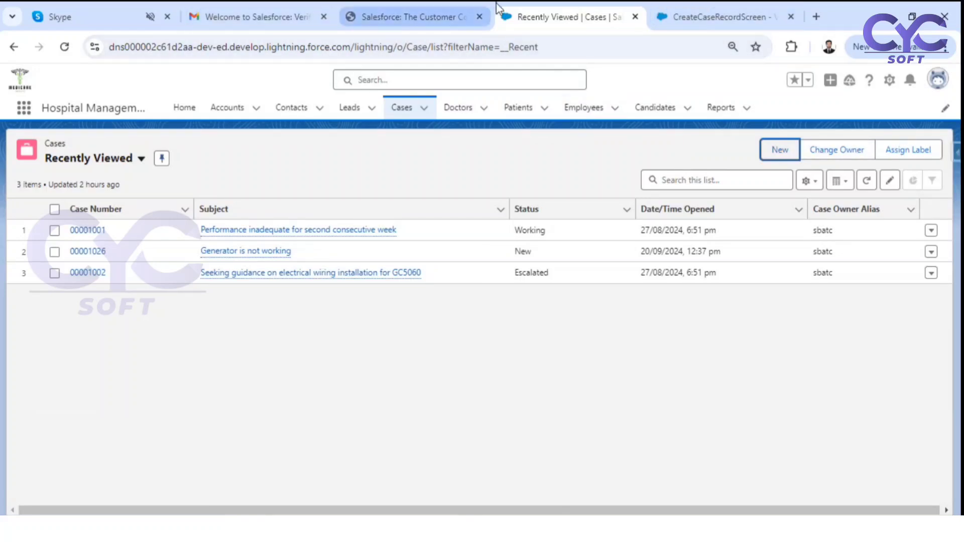
# Return to the flow's screen editor and add a Lookup component below the Contact name picklist
pyautogui.click(670, 18)
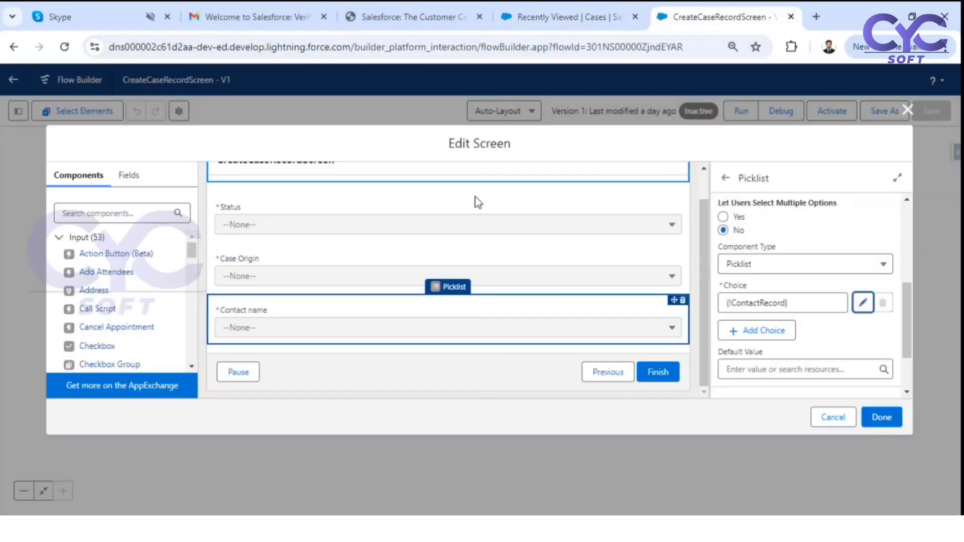
pyautogui.click(91, 213)
pyautogui.write('loo')
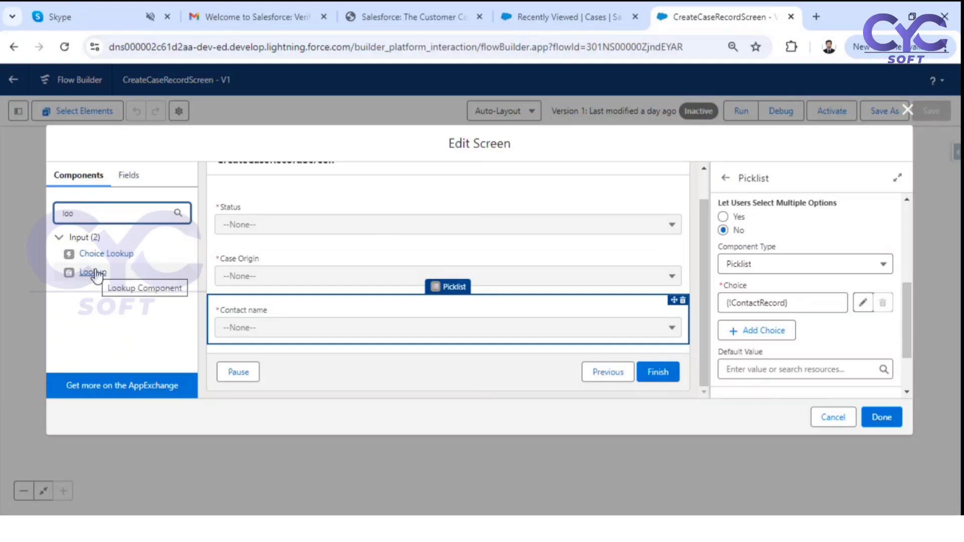
pyautogui.moveTo(96, 276); pyautogui.dragTo(270, 347)
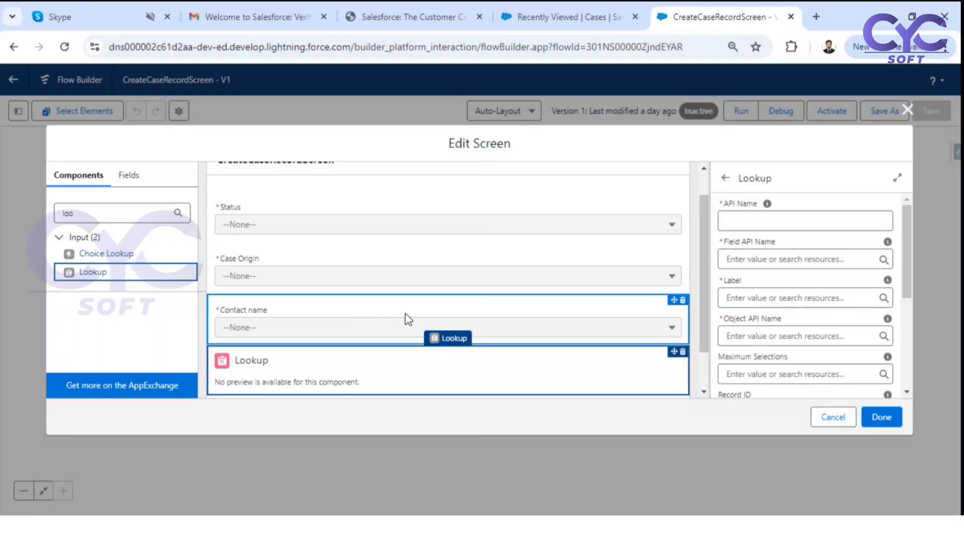
pyautogui.scroll(-2, 408, 320)
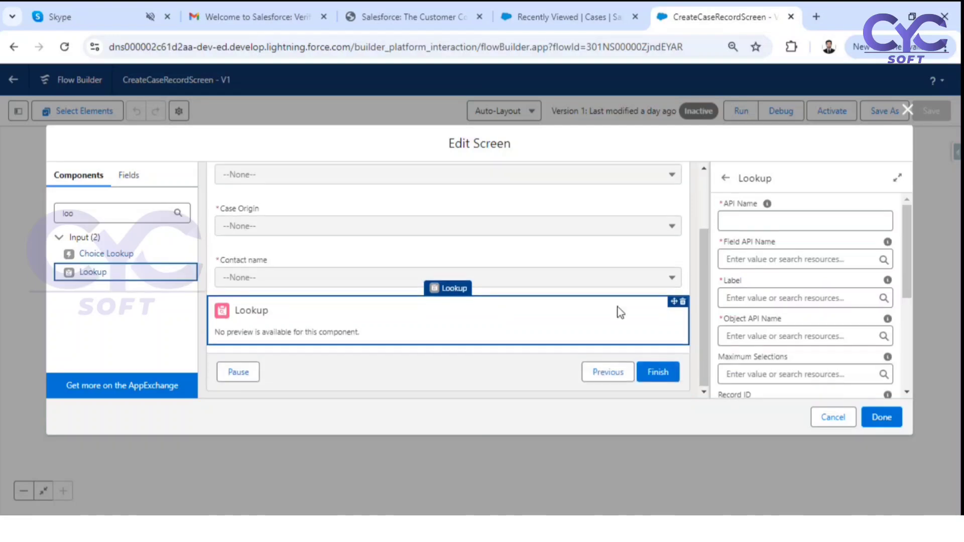
# Set the Lookup component's API name to ContactNameLookup
pyautogui.click(763, 219)
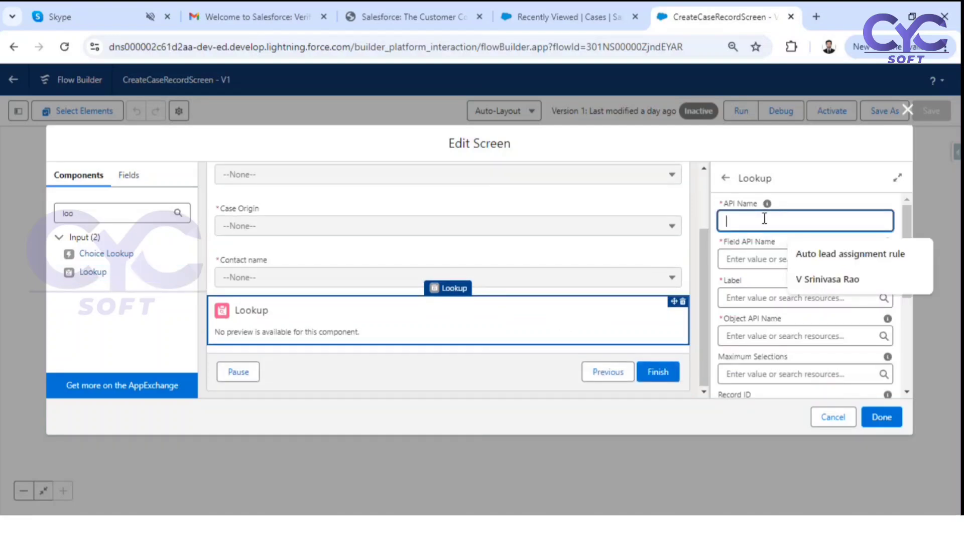
pyautogui.write('Contact')
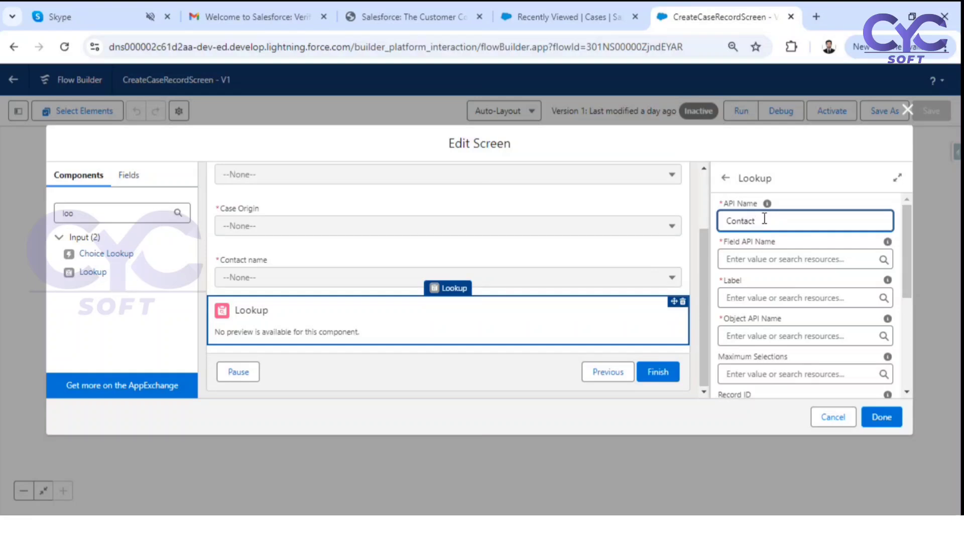
pyautogui.write('NameLookup')
pyautogui.click(807, 203)
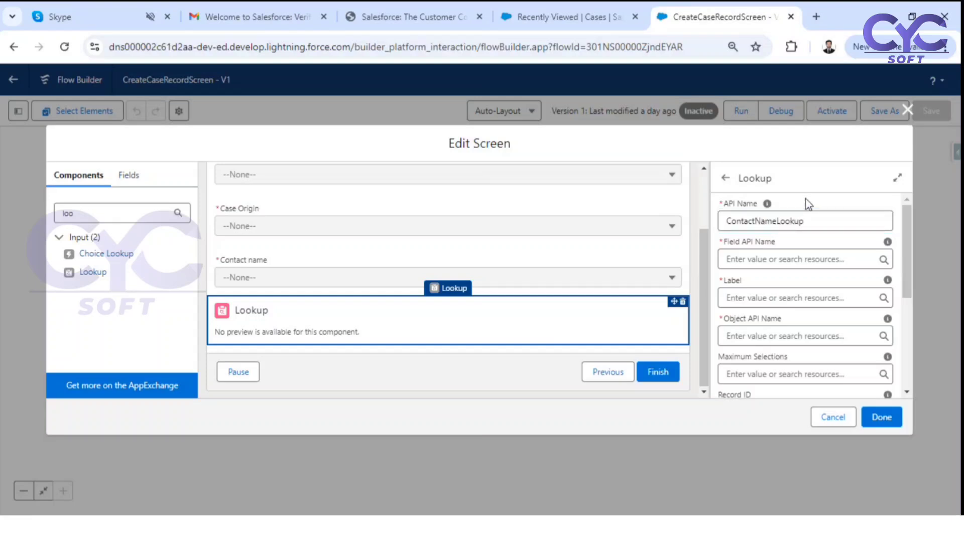
# Check the Contact Name field on a new case form as the source for the Lookup's Field API Name, then cancel the form
pyautogui.click(745, 260)
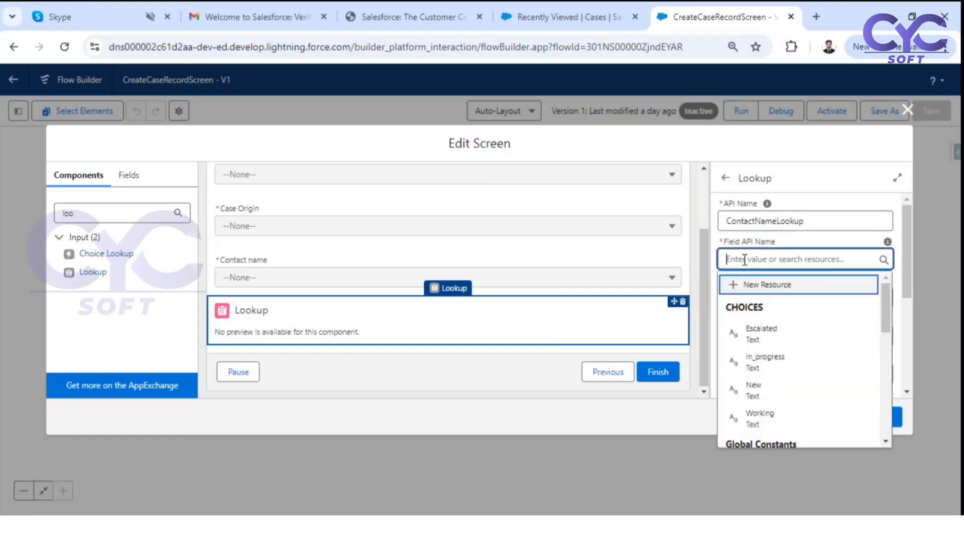
pyautogui.click(572, 11)
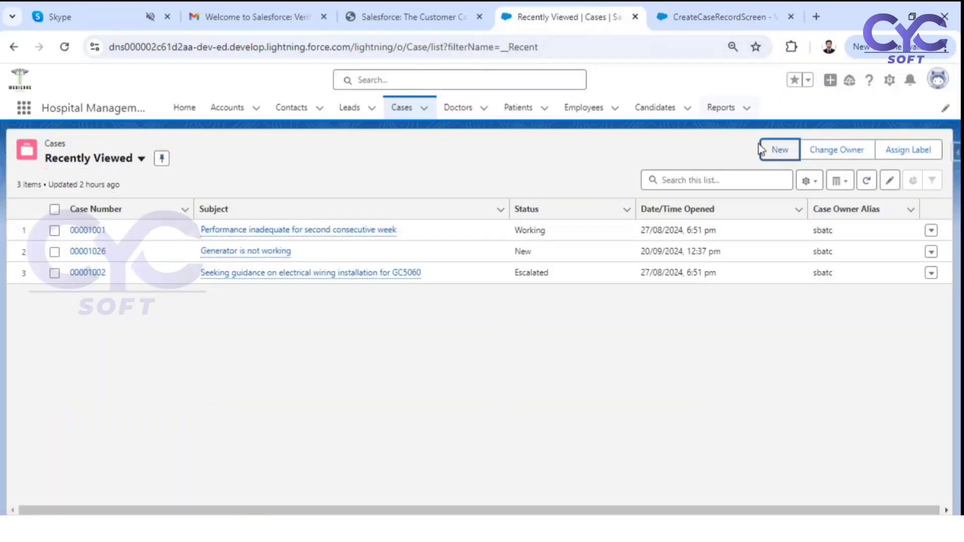
pyautogui.click(774, 152)
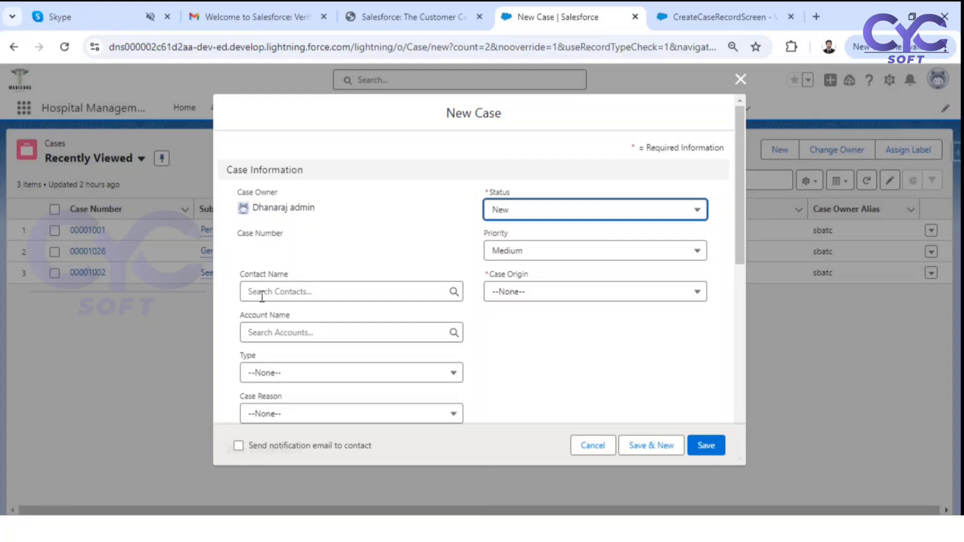
pyautogui.moveTo(243, 273); pyautogui.dragTo(288, 276)
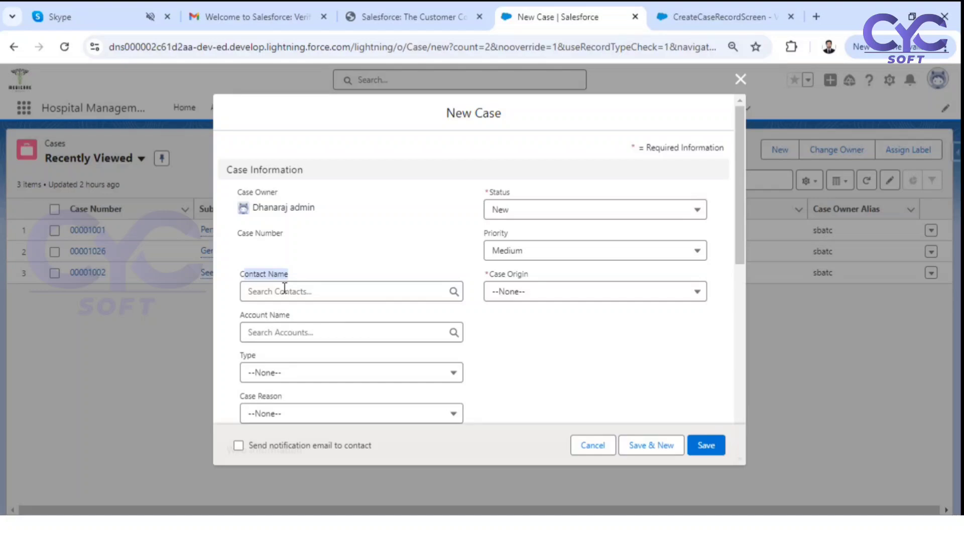
pyautogui.click(595, 447)
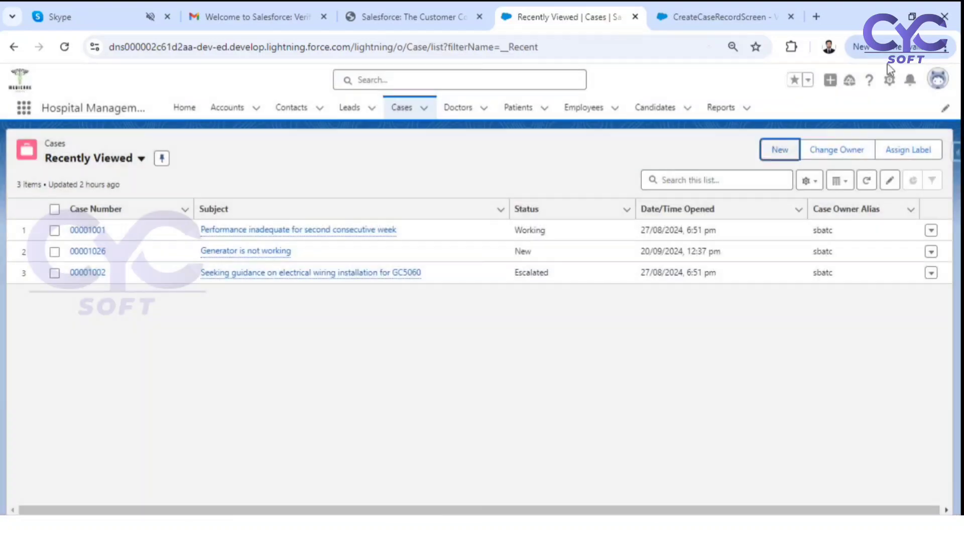
# Open the Case object's Fields & Relationships in Setup, filter by "cont" and select the Contact Name field's API name, ContactId
pyautogui.click(889, 80)
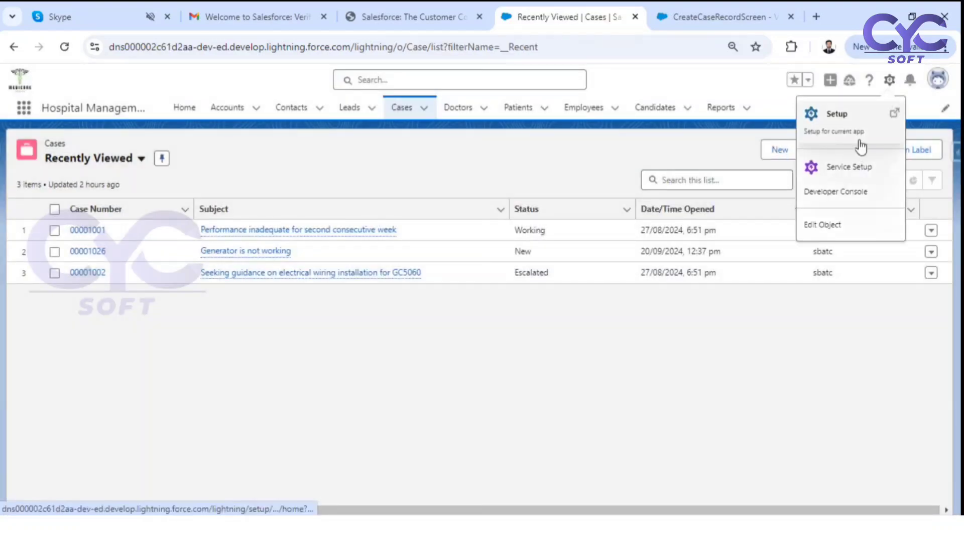
pyautogui.click(822, 226)
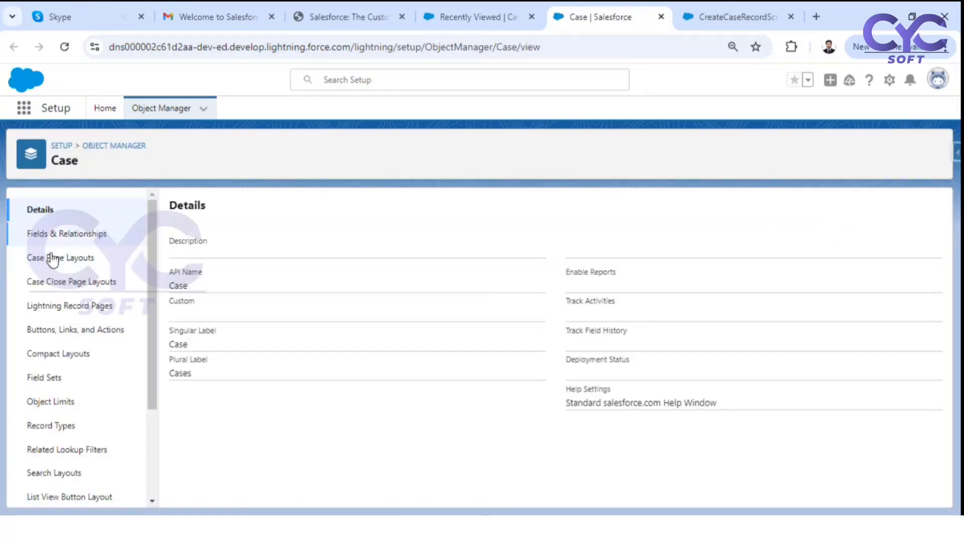
pyautogui.click(75, 234)
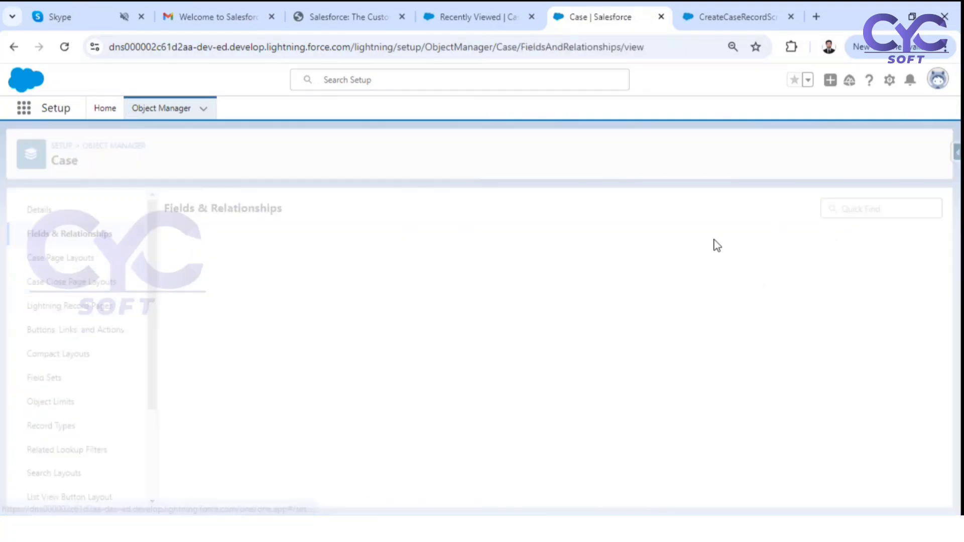
pyautogui.click(571, 209)
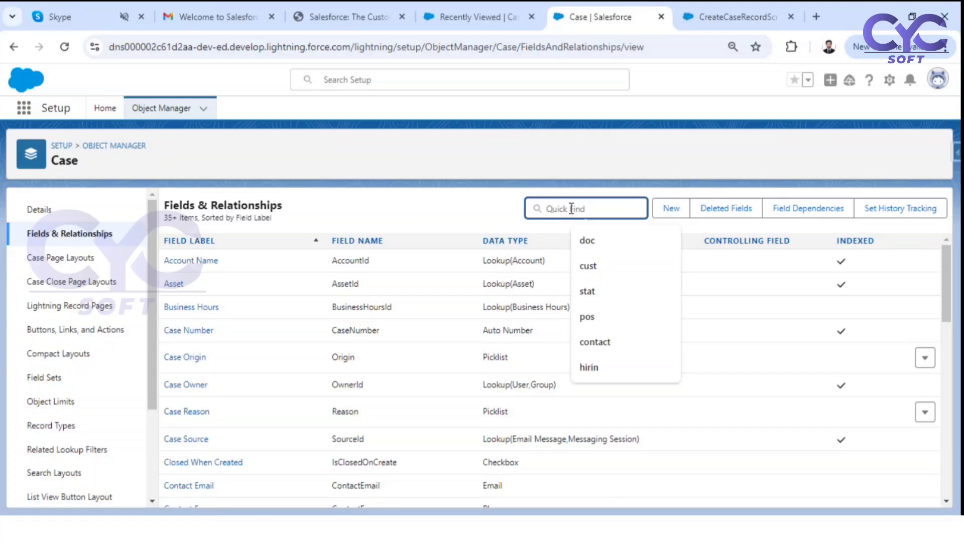
pyautogui.write('cont')
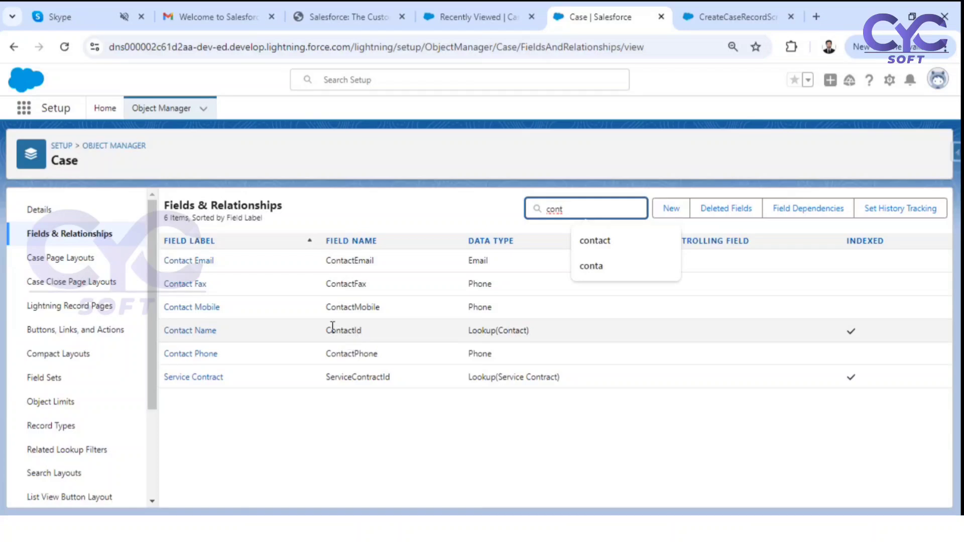
pyautogui.click(334, 327)
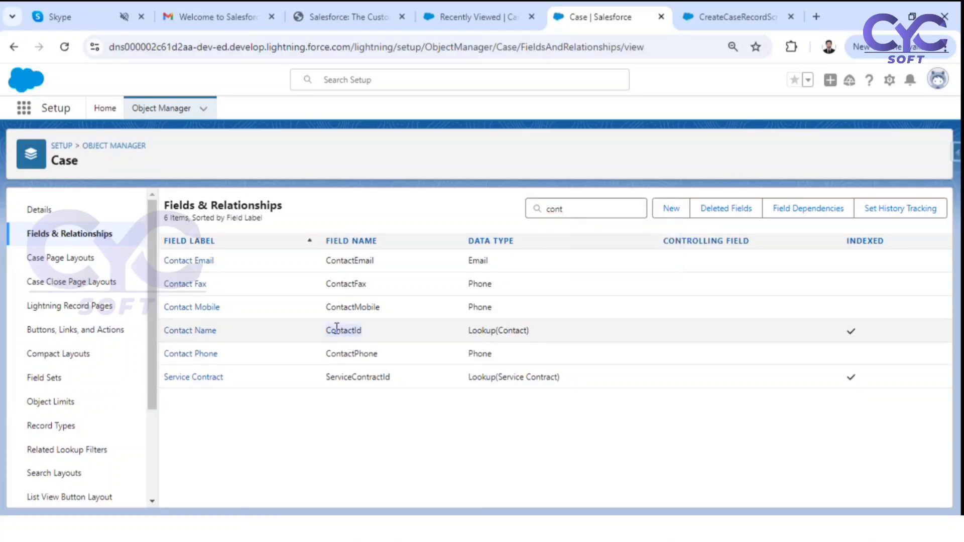
# Return to the flow's screen editor and set the Lookup component's Field API Name to ContactId
pyautogui.click(703, 24)
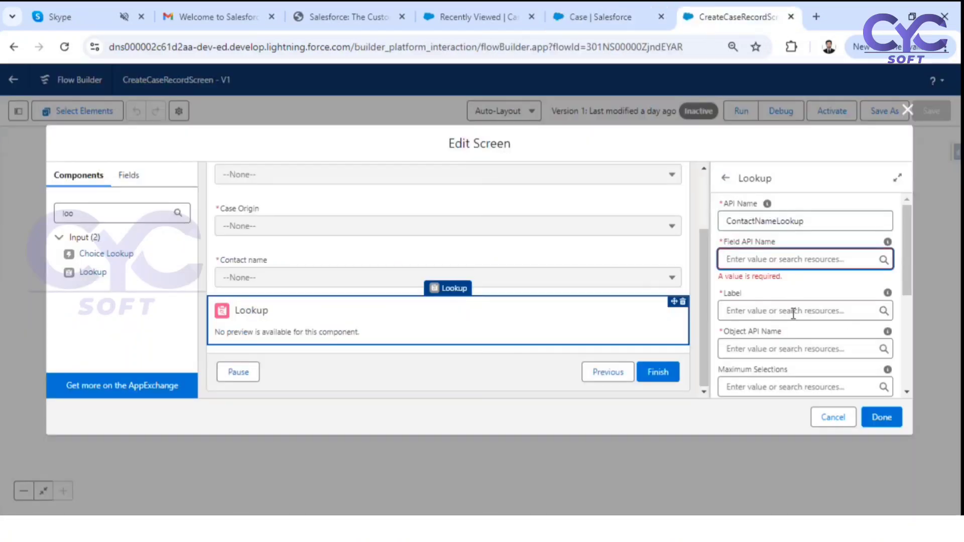
pyautogui.write('ContactId')
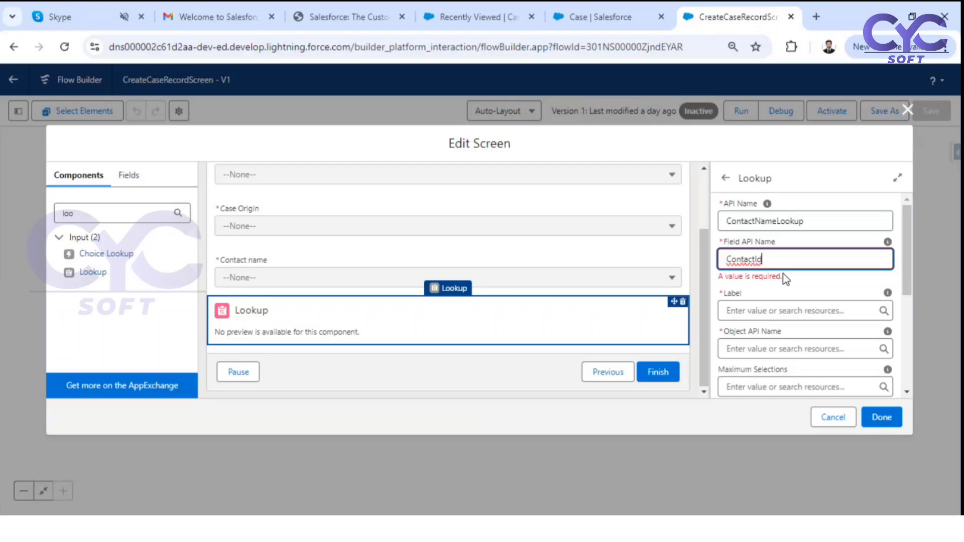
pyautogui.click(816, 284)
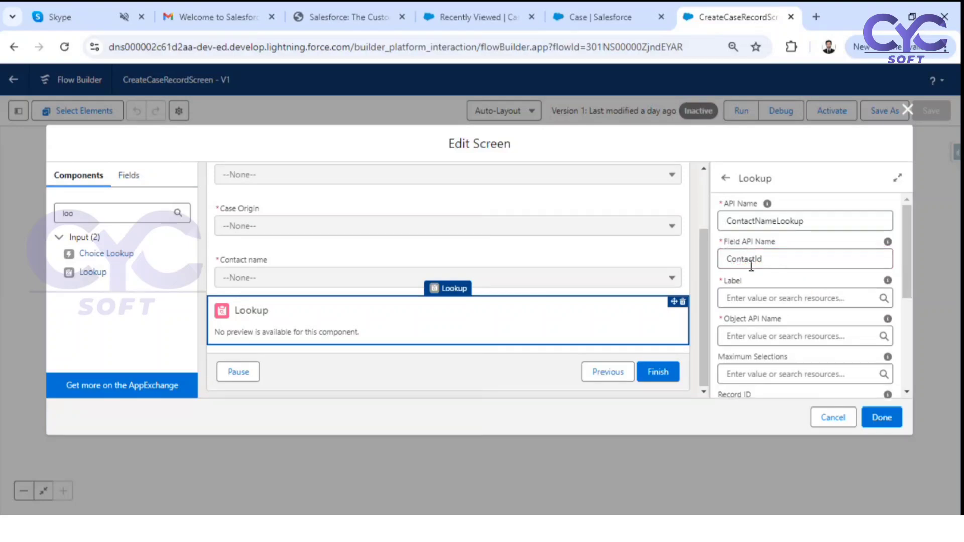
# Set the Lookup component's label to "Contact Name Lookup"
pyautogui.click(773, 299)
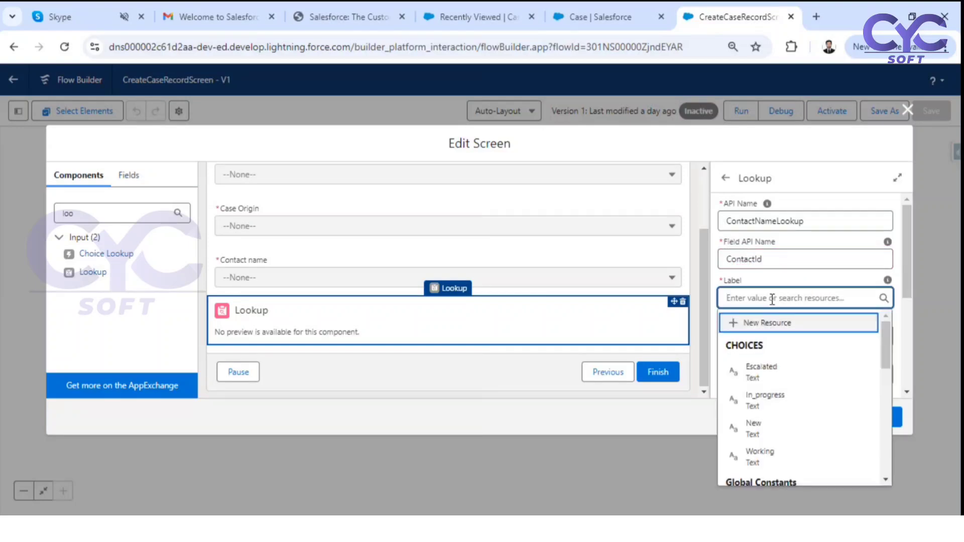
pyautogui.click(785, 280)
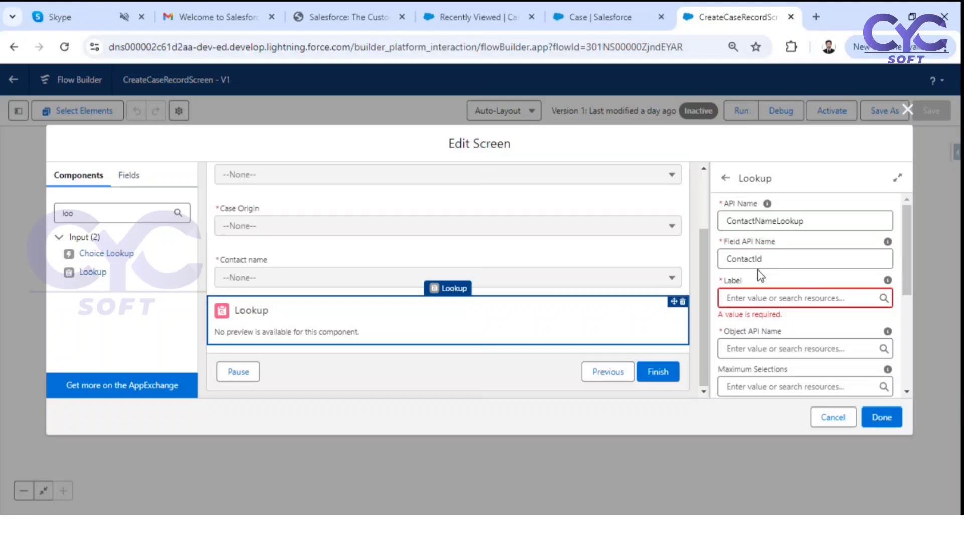
pyautogui.click(753, 296)
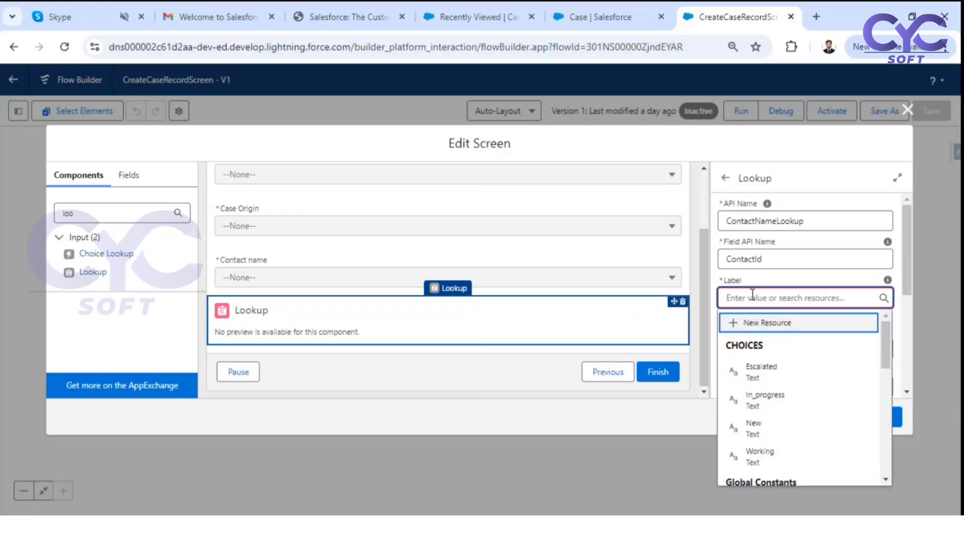
pyautogui.write('Contact')
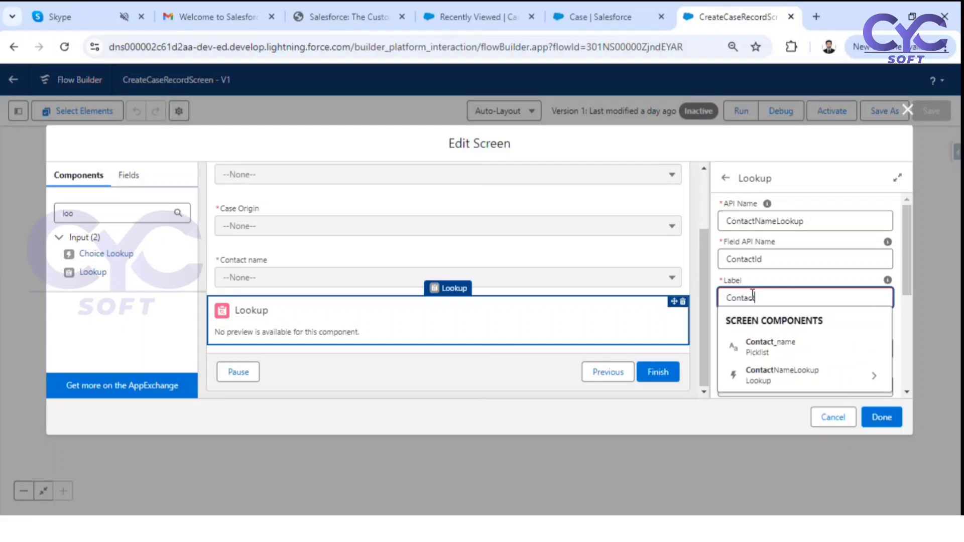
pyautogui.write(' Name')
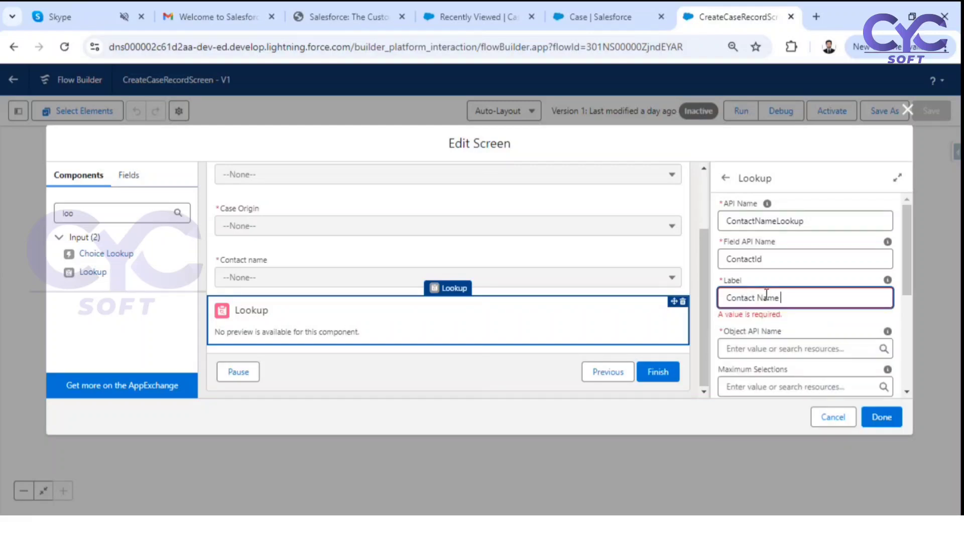
pyautogui.write(' Lookup')
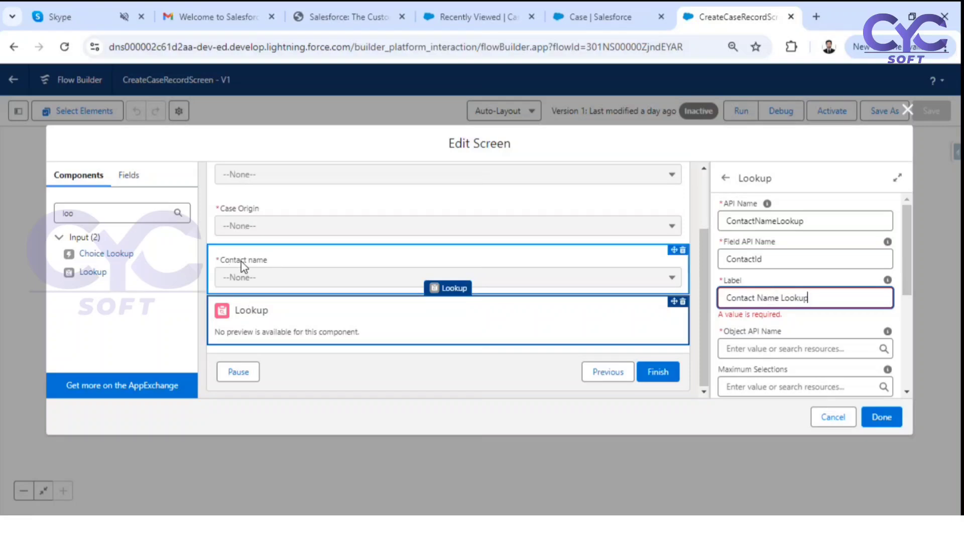
pyautogui.click(800, 285)
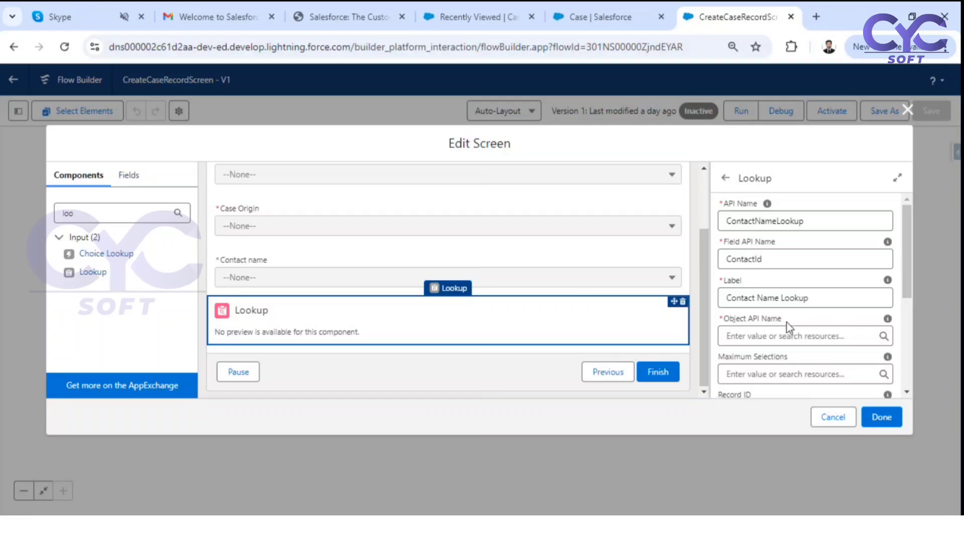
# Set the Lookup component's Object API Name to Case
pyautogui.scroll(-2, 796, 323)
pyautogui.click(757, 270)
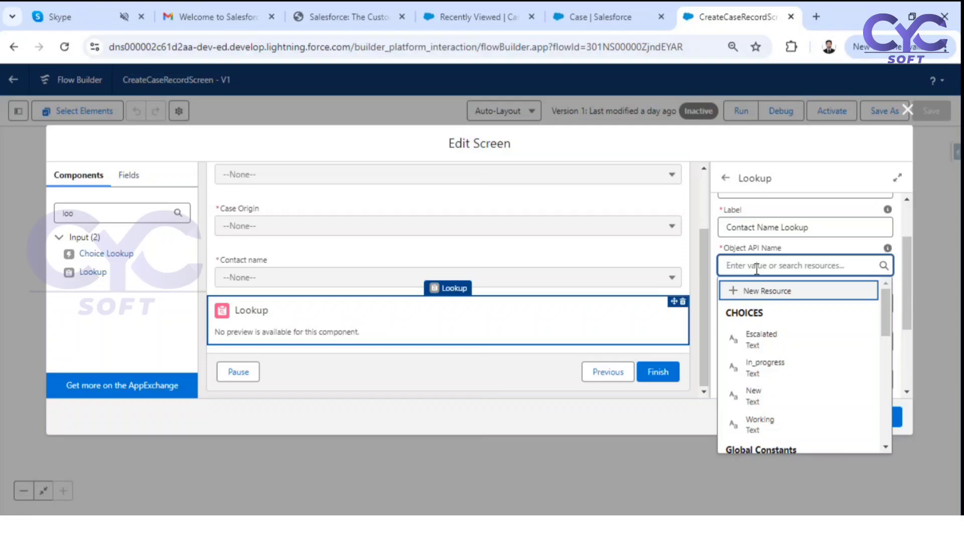
pyautogui.write('Case')
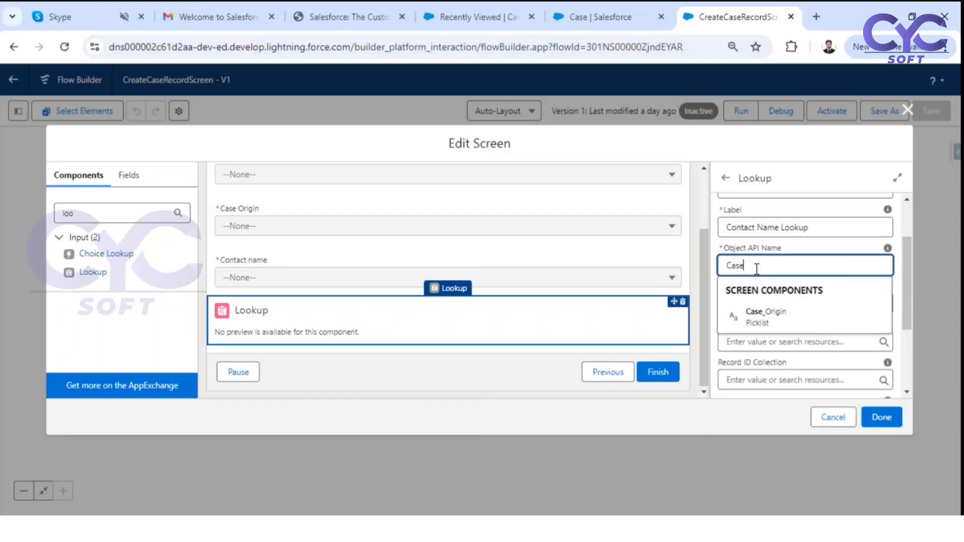
pyautogui.click(812, 242)
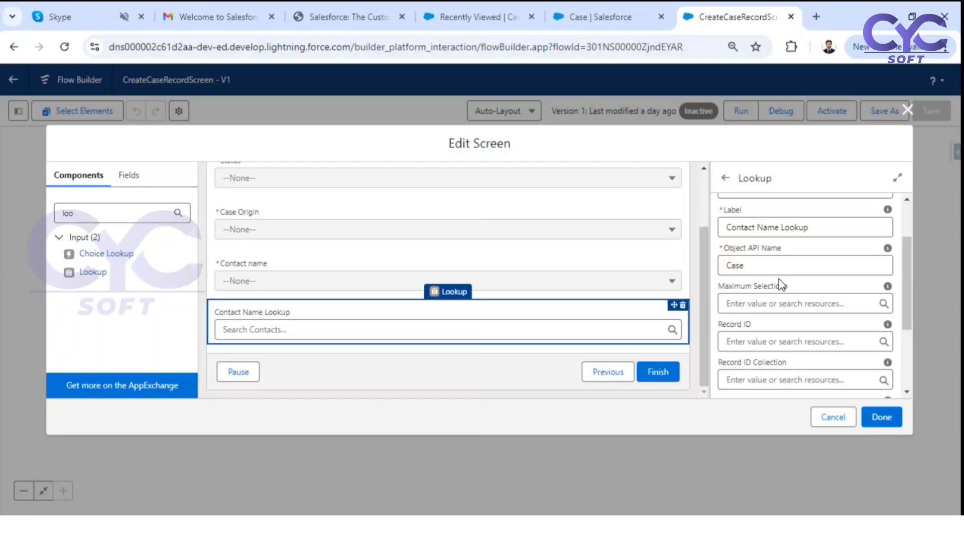
# Leave the Lookup's remaining optional settings empty, apply the screen changes and save the flow
pyautogui.scroll(-2, 857, 330)
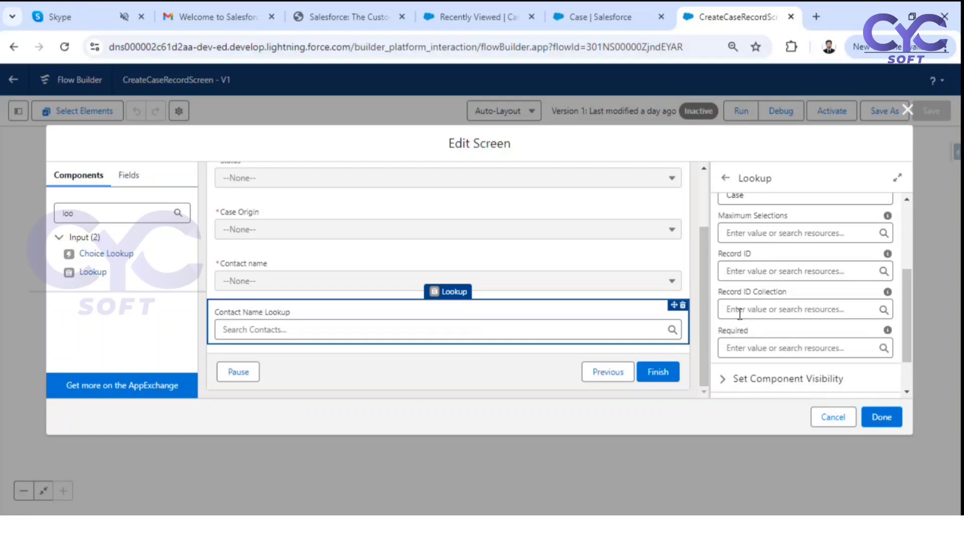
pyautogui.scroll(-2, 798, 331)
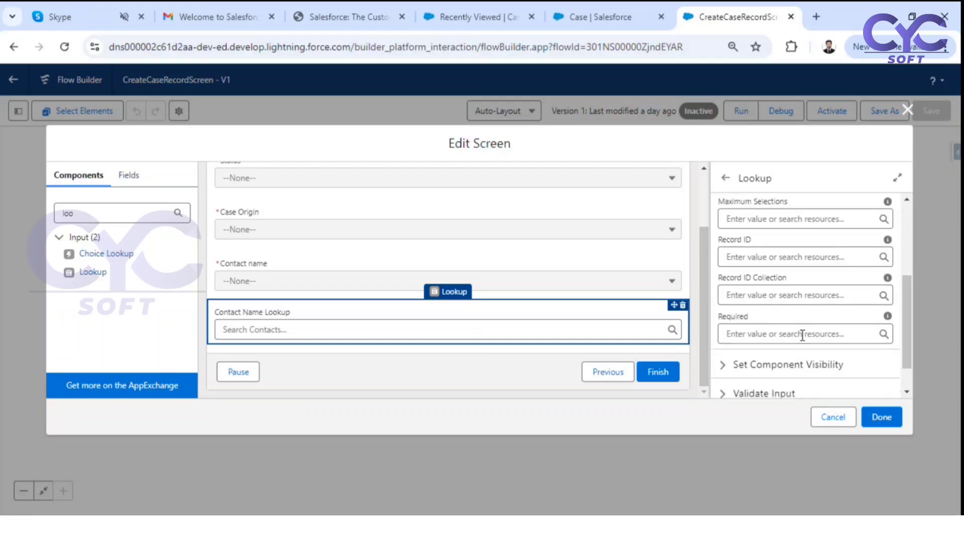
pyautogui.click(880, 416)
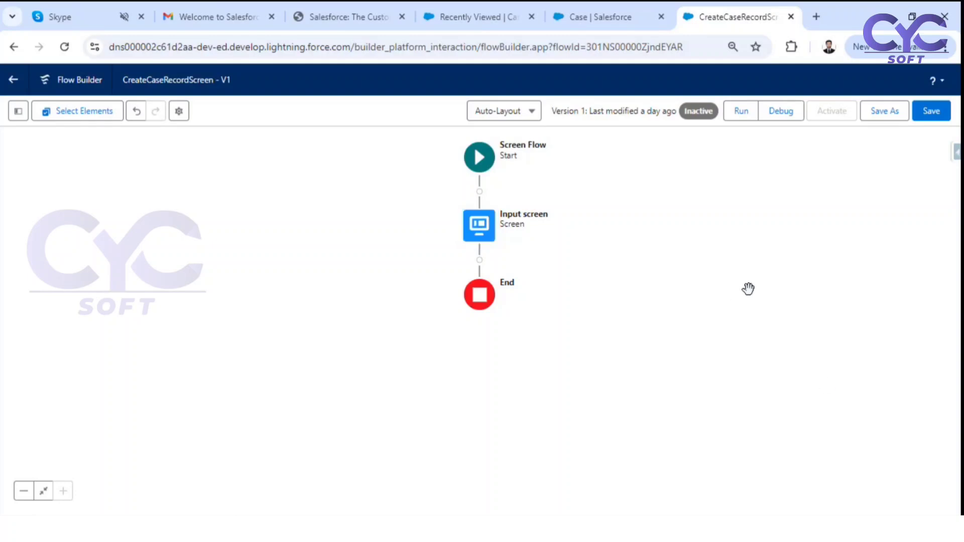
pyautogui.click(934, 119)
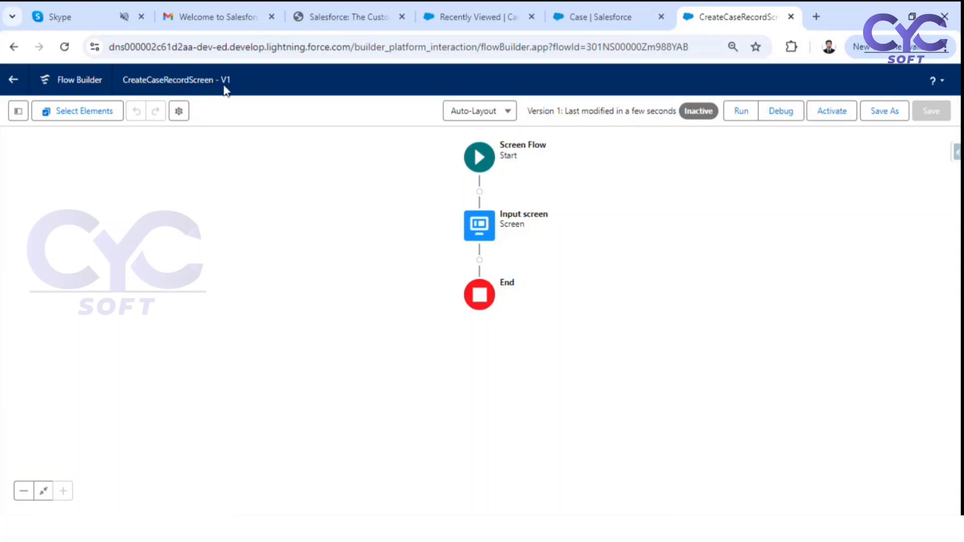
# Debug the saved flow with the default debug options and run it
pyautogui.moveTo(229, 82); pyautogui.dragTo(220, 84)
pyautogui.click(789, 113)
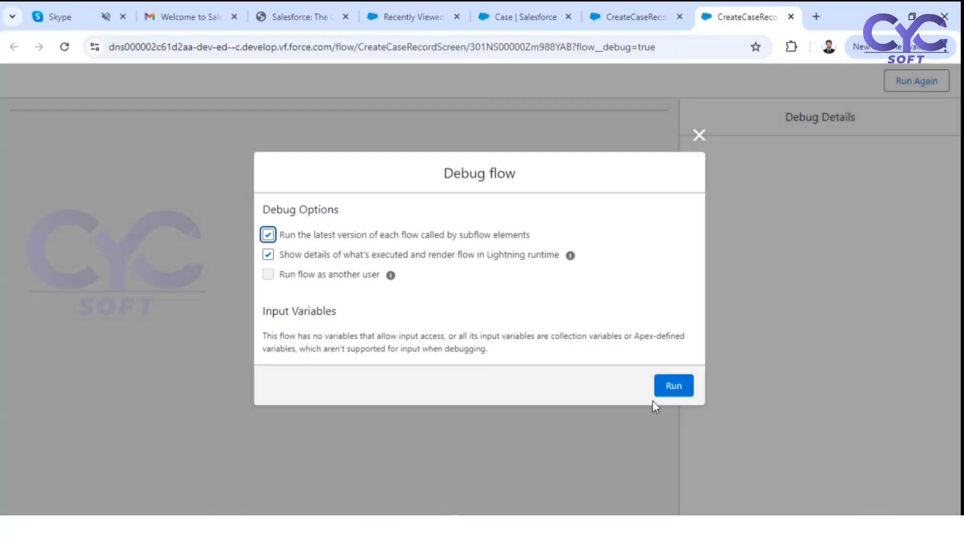
pyautogui.click(671, 385)
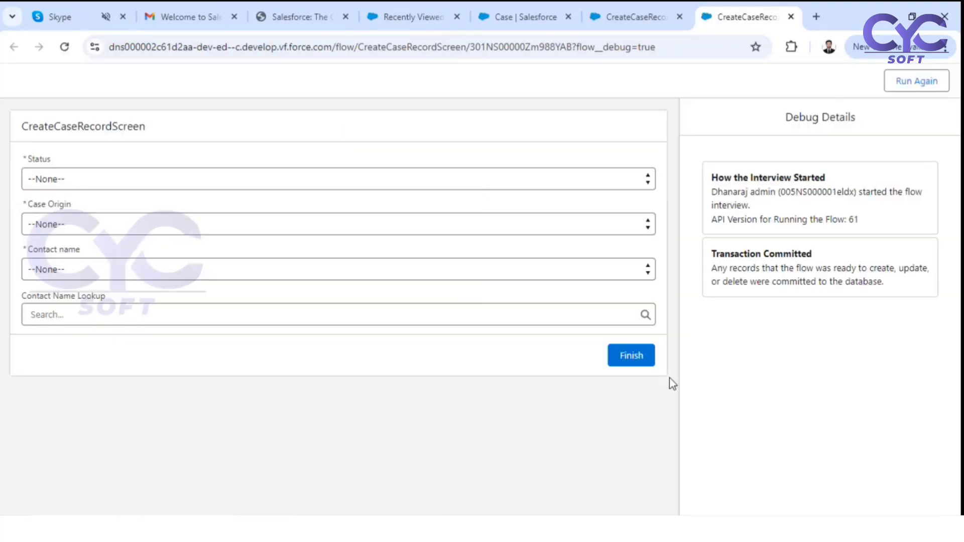
# Test the running screen by choosing the first listed contact in the Contact name picklist and the same contact in Contact Name Lookup
pyautogui.click(81, 272)
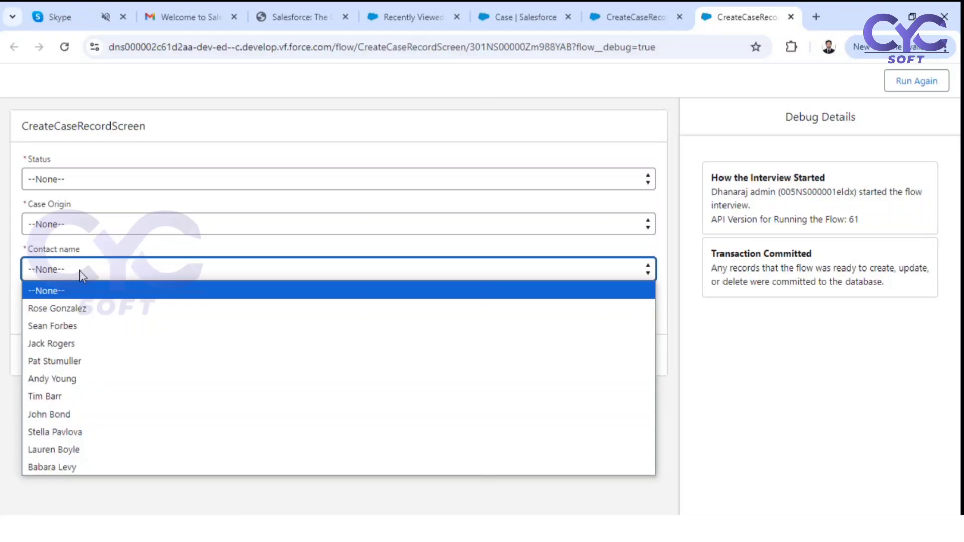
pyautogui.click(84, 309)
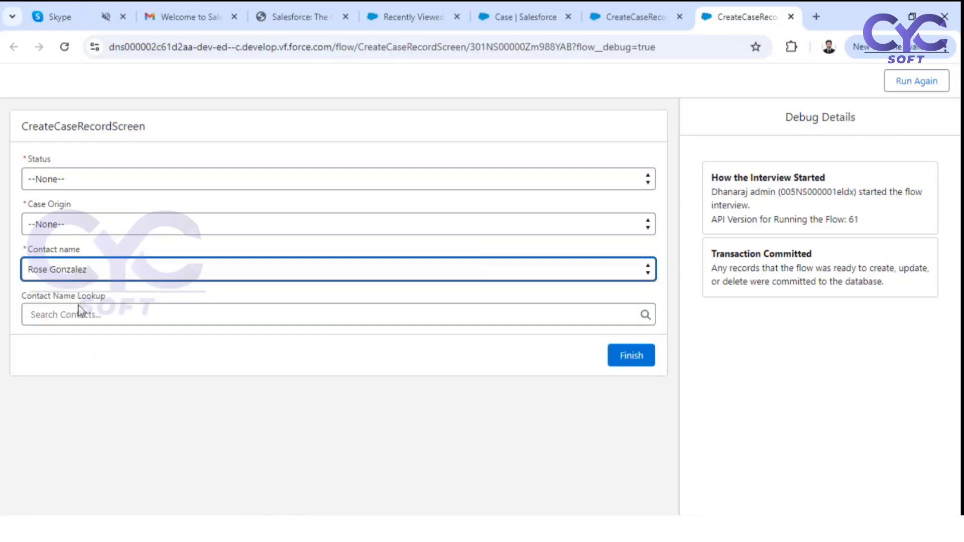
pyautogui.click(23, 297)
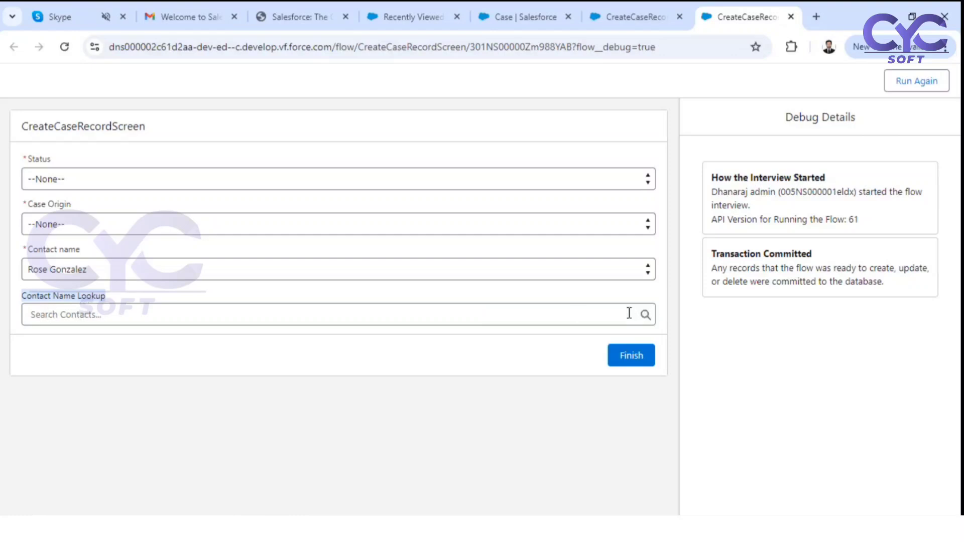
pyautogui.click(98, 316)
pyautogui.click(101, 195)
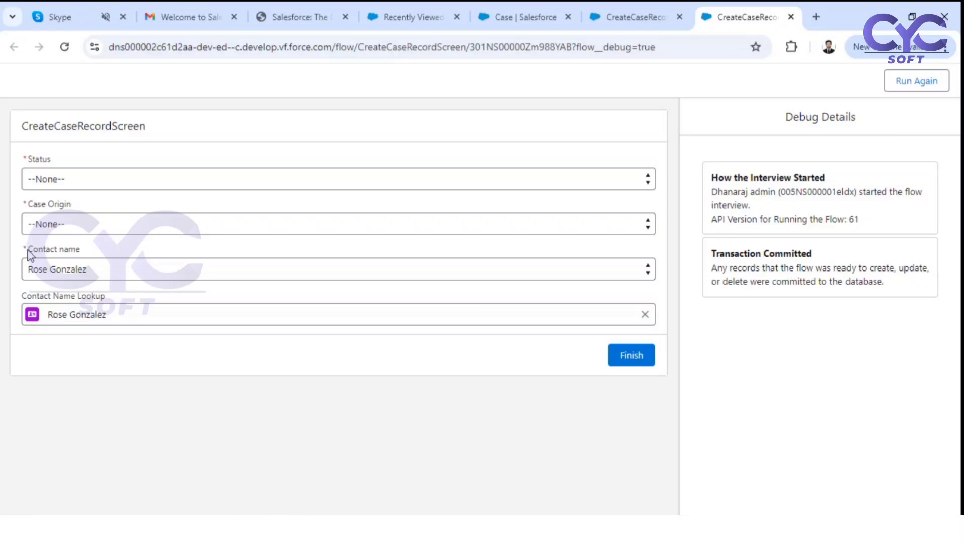
# Compare the Contact name picklist with the Contact Name Lookup field and review the picklist's contact options
pyautogui.moveTo(28, 250); pyautogui.dragTo(59, 250)
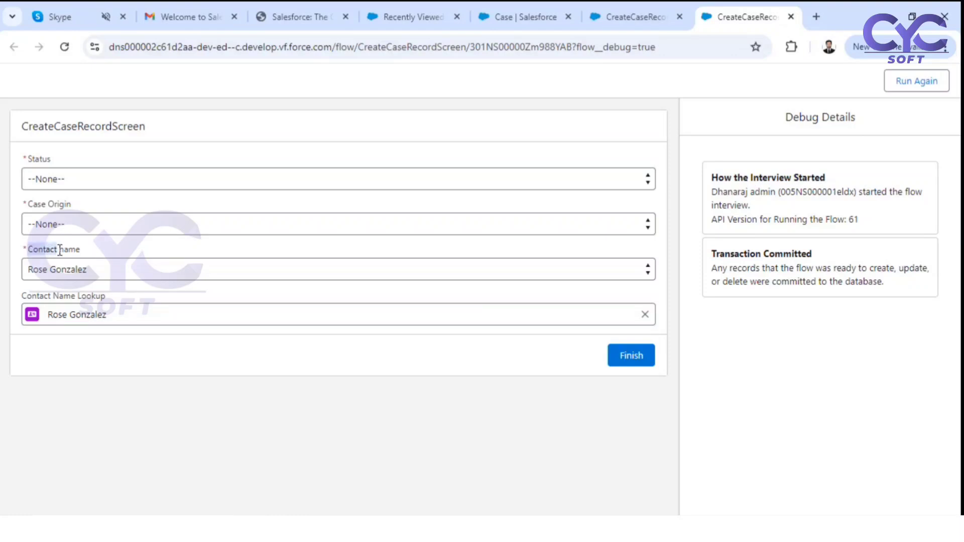
pyautogui.click(36, 298)
pyautogui.click(71, 289)
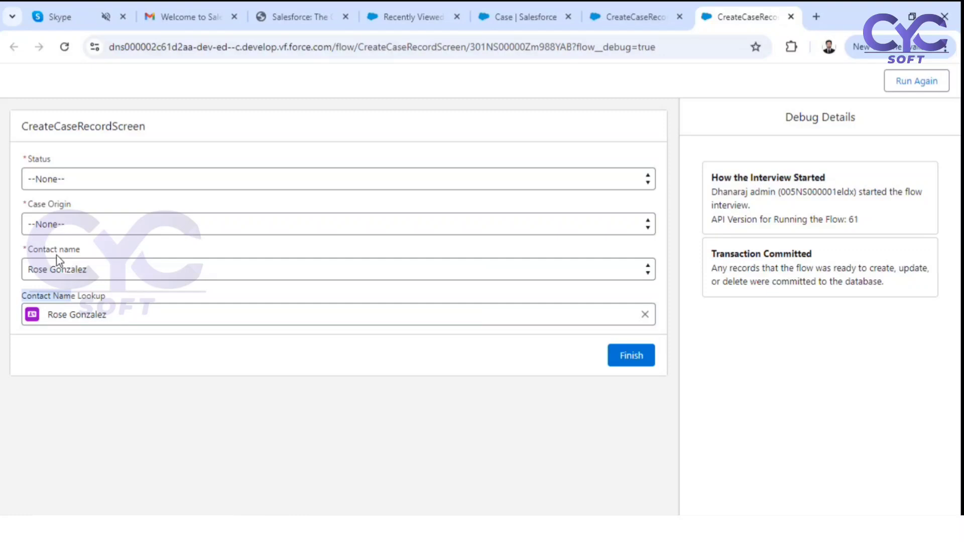
pyautogui.click(107, 269)
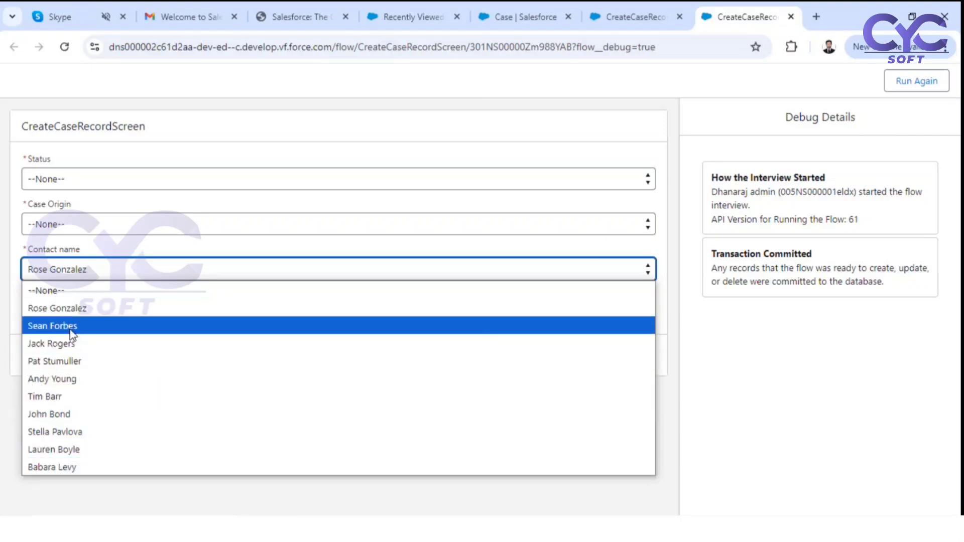
pyautogui.click(126, 243)
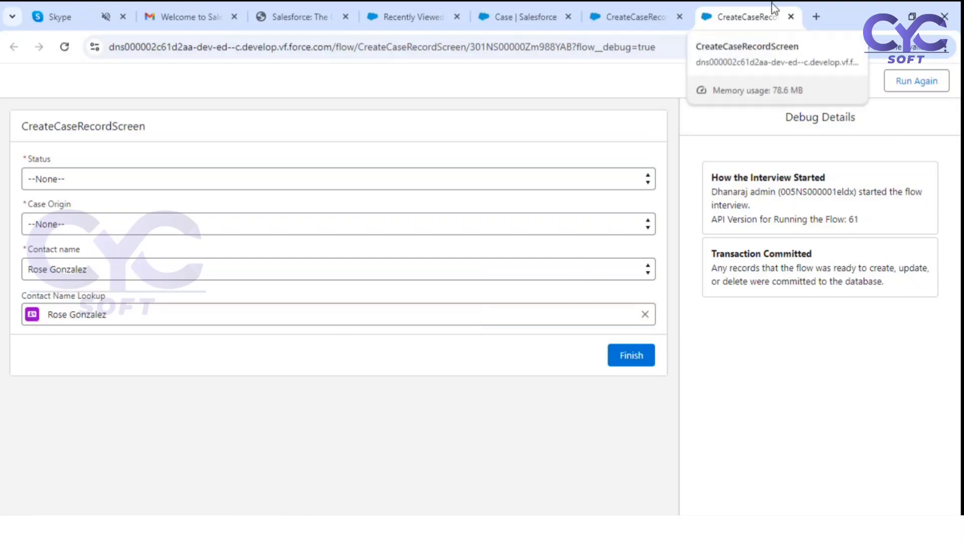
# Close the debug run, edit the flow's Input screen element and delete its Contact name picklist
pyautogui.click(791, 17)
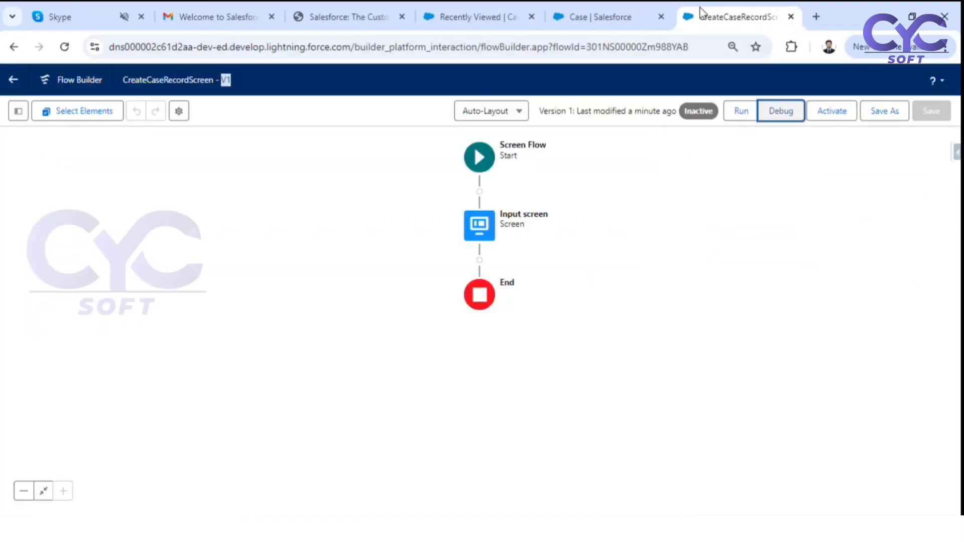
pyautogui.click(480, 225)
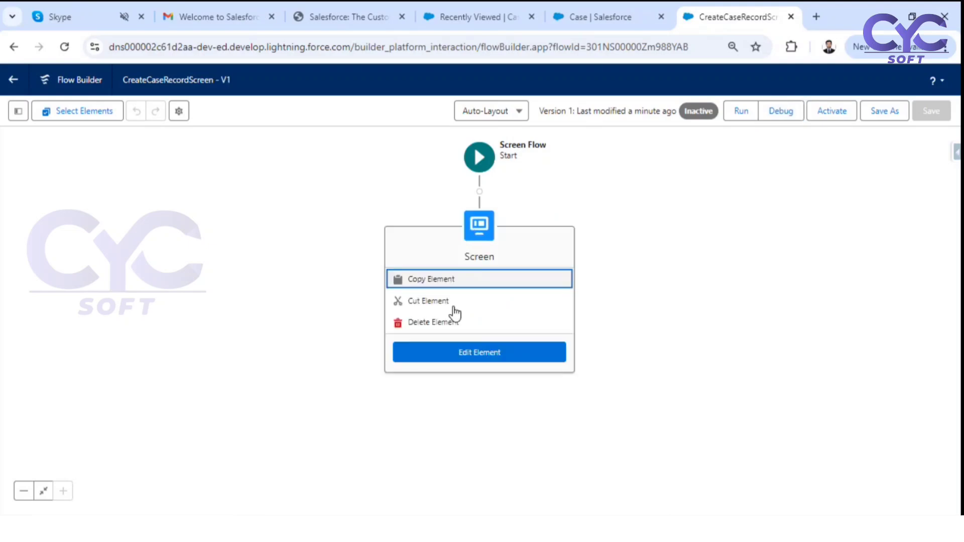
pyautogui.click(446, 353)
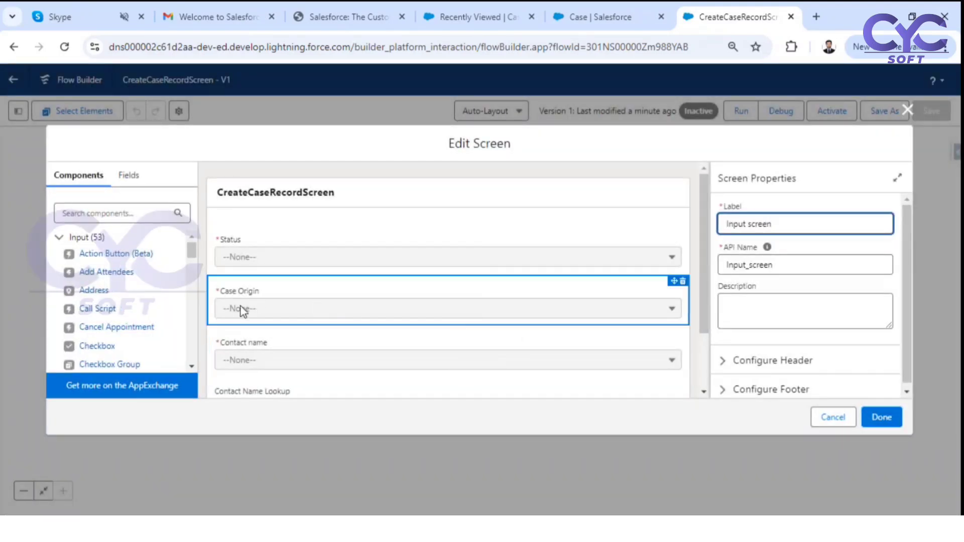
pyautogui.scroll(-2, 383, 288)
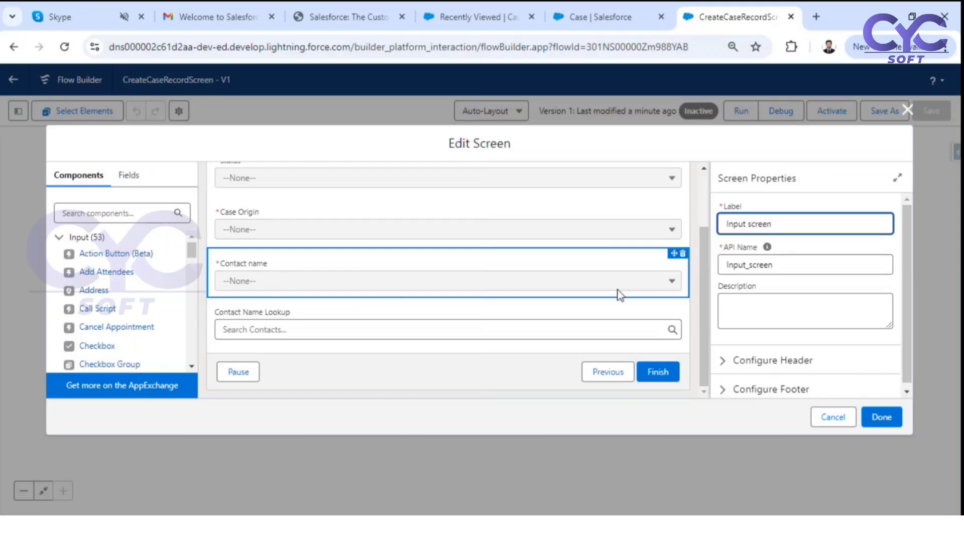
pyautogui.click(685, 254)
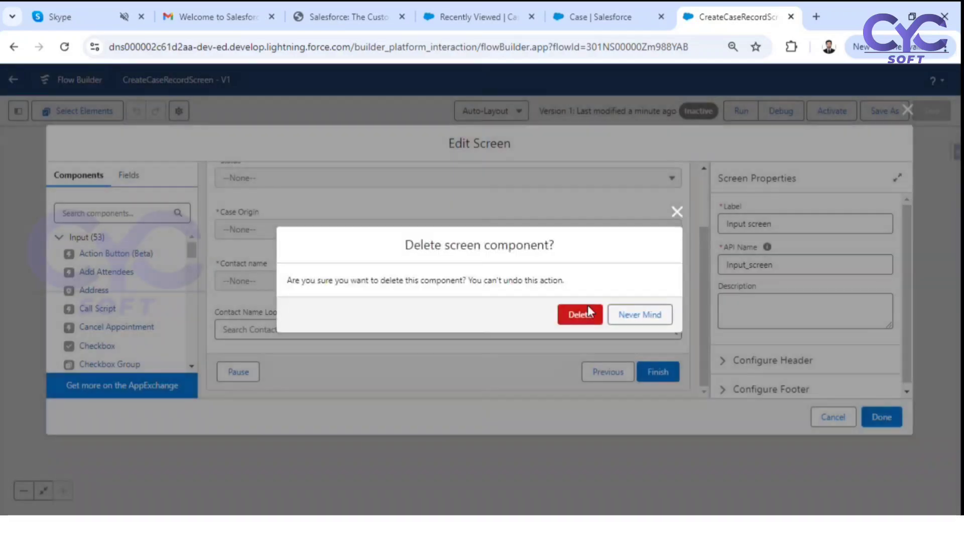
pyautogui.click(577, 315)
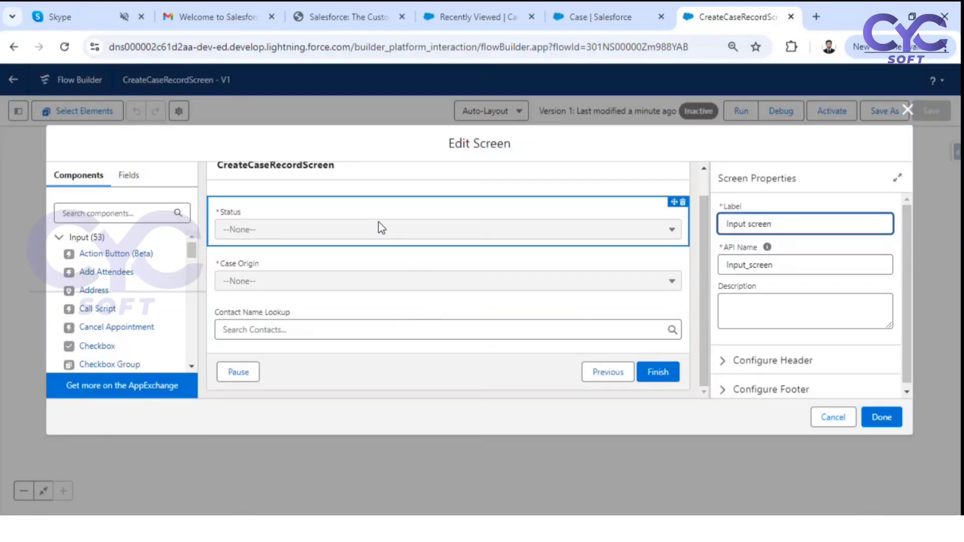
# Allow multiple selections in the Status picklist, turning it into a checkbox group, and finish editing the screen
pyautogui.click(406, 230)
pyautogui.scroll(-3, 834, 312)
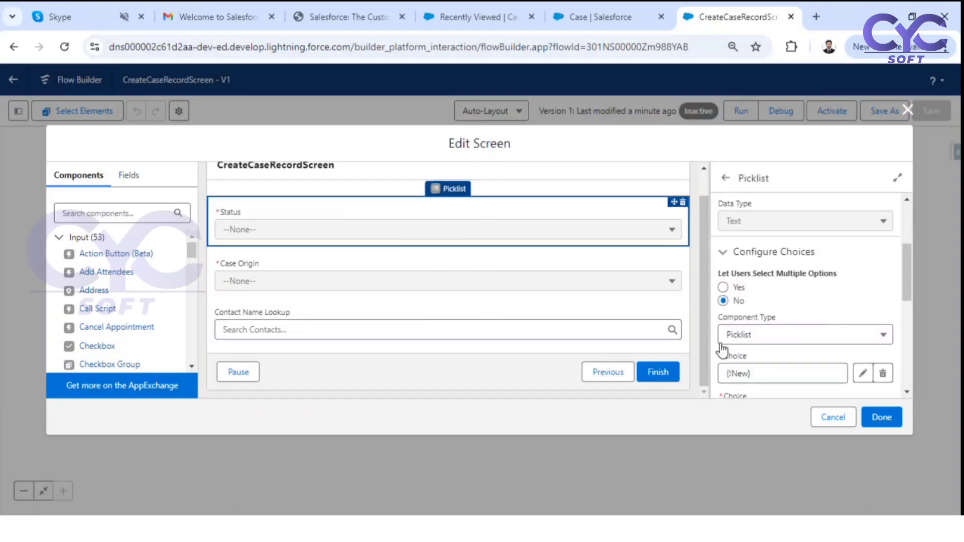
pyautogui.moveTo(753, 274); pyautogui.dragTo(860, 276)
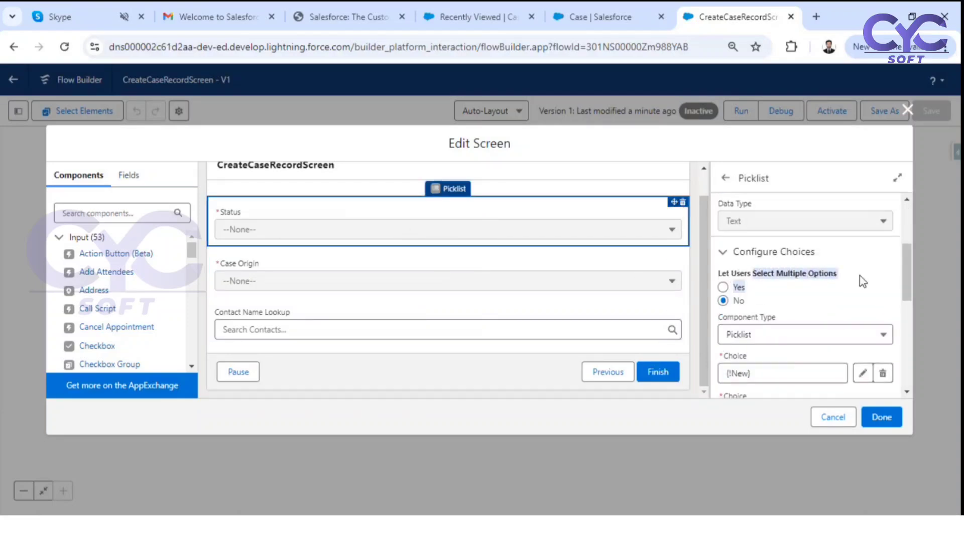
pyautogui.click(789, 274)
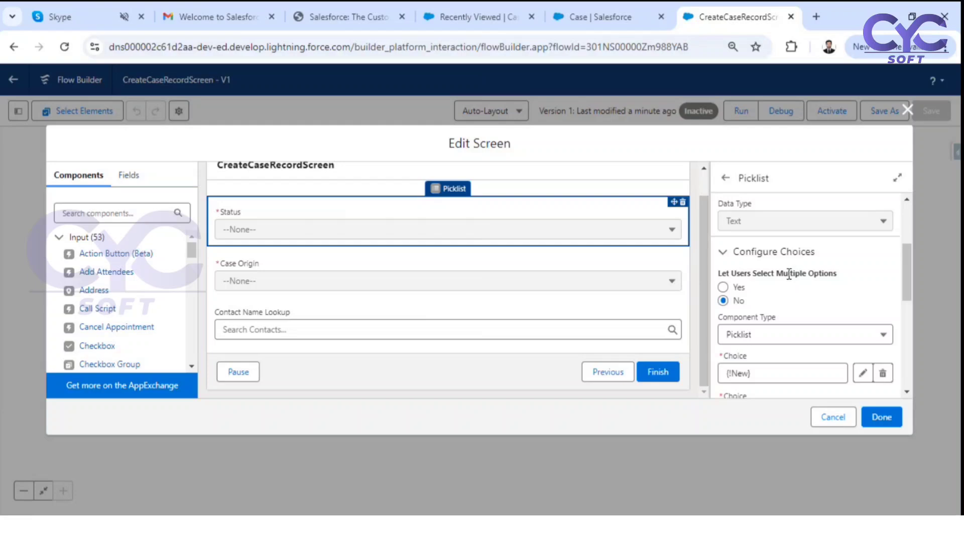
pyautogui.click(723, 287)
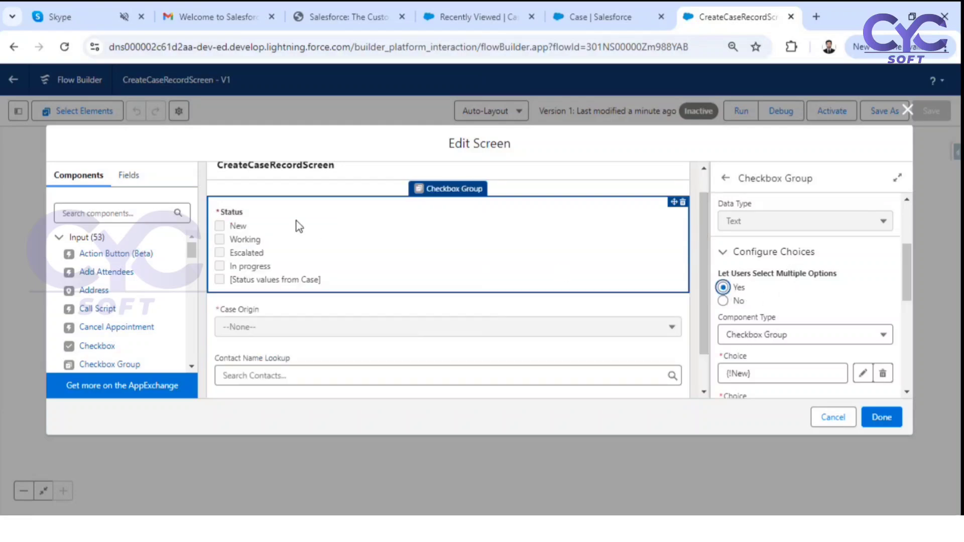
pyautogui.scroll(-3, 824, 308)
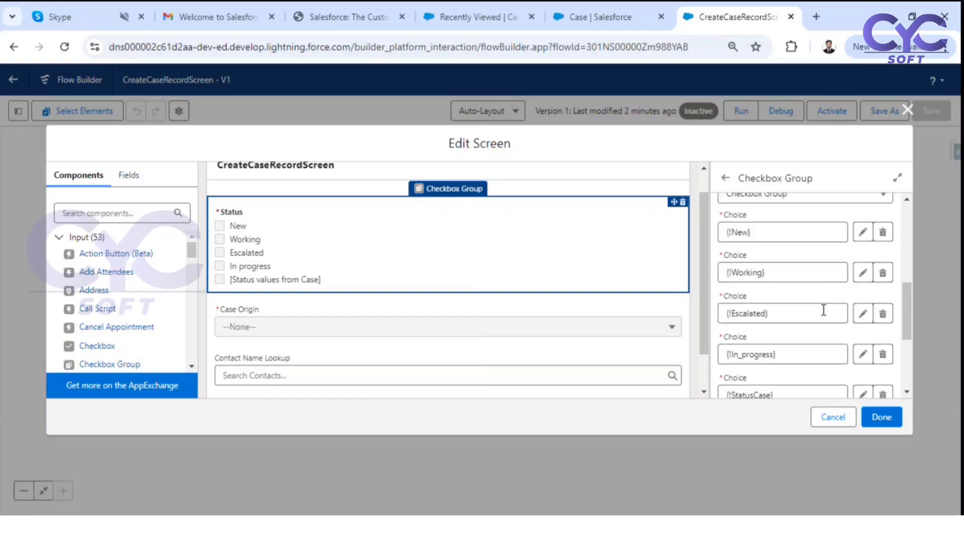
pyautogui.click(880, 417)
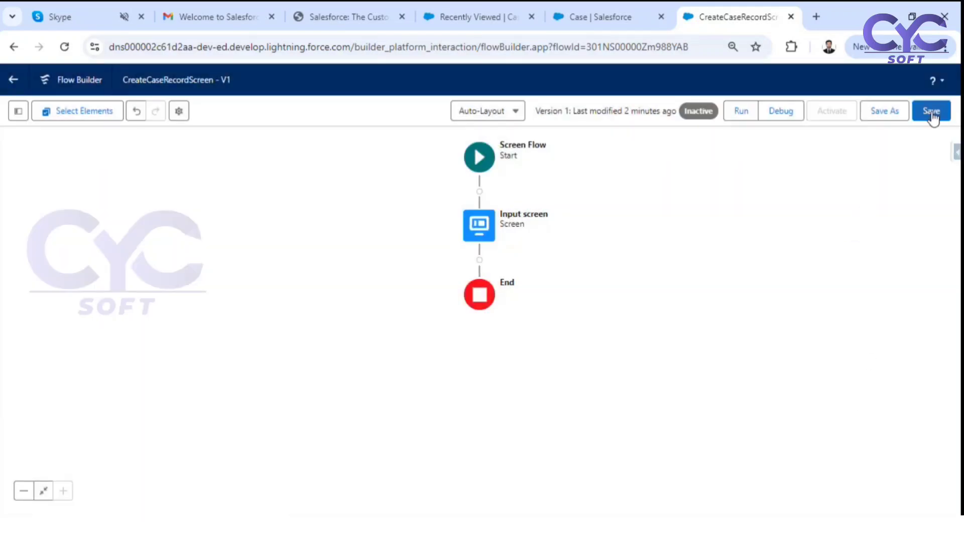
# Save the flow and run it in debug mode with the default debug options
pyautogui.click(932, 111)
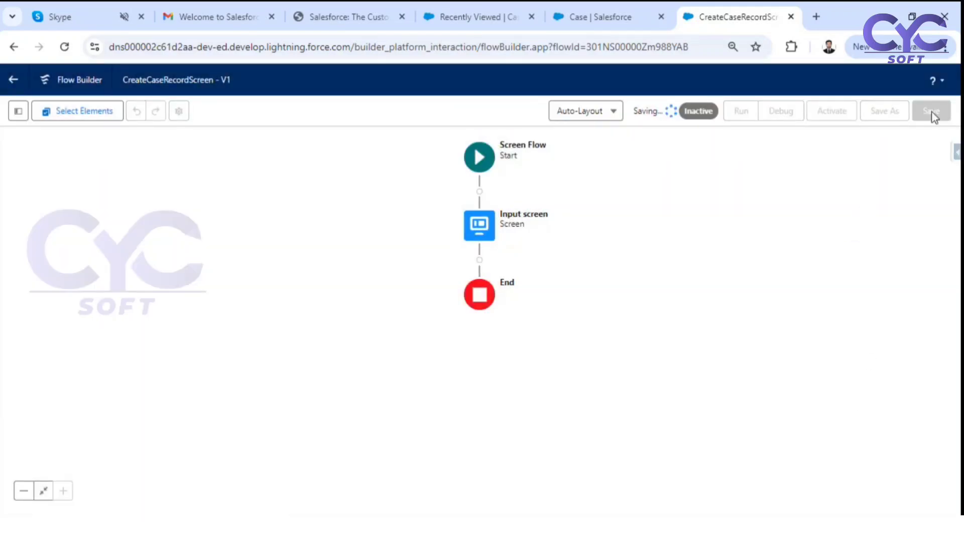
pyautogui.click(781, 111)
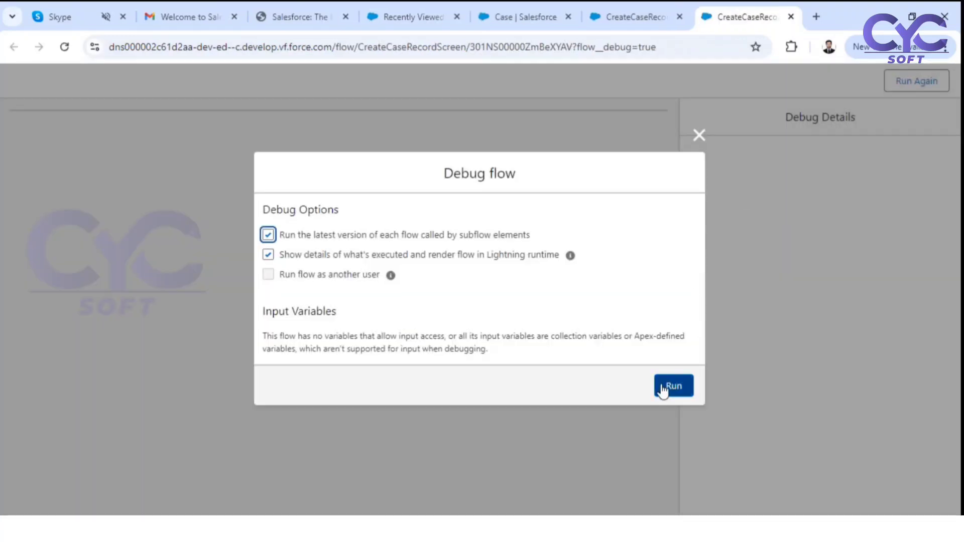
pyautogui.click(662, 388)
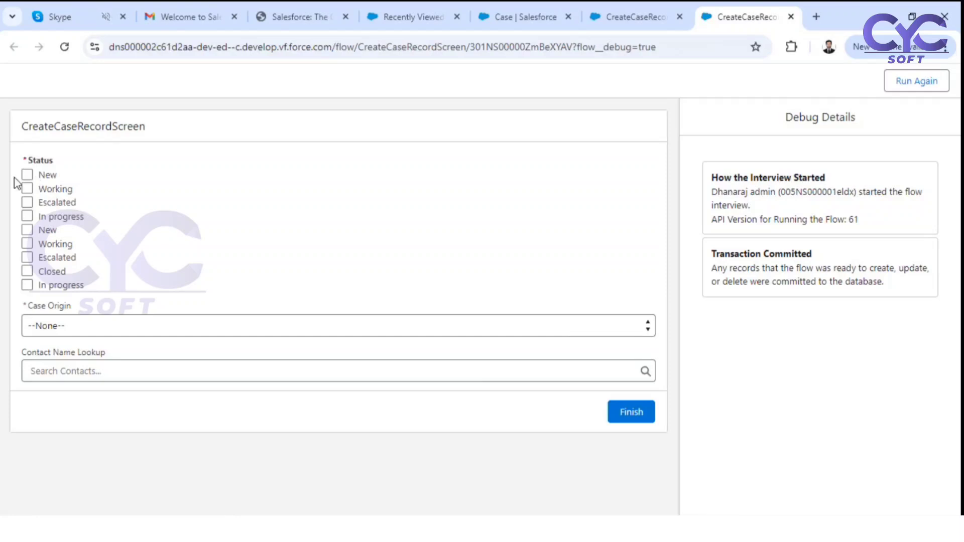
# Test the Status checkboxes by ticking New, Working, Escalated and the second New, and close the debug run
pyautogui.moveTo(32, 160); pyautogui.dragTo(76, 173)
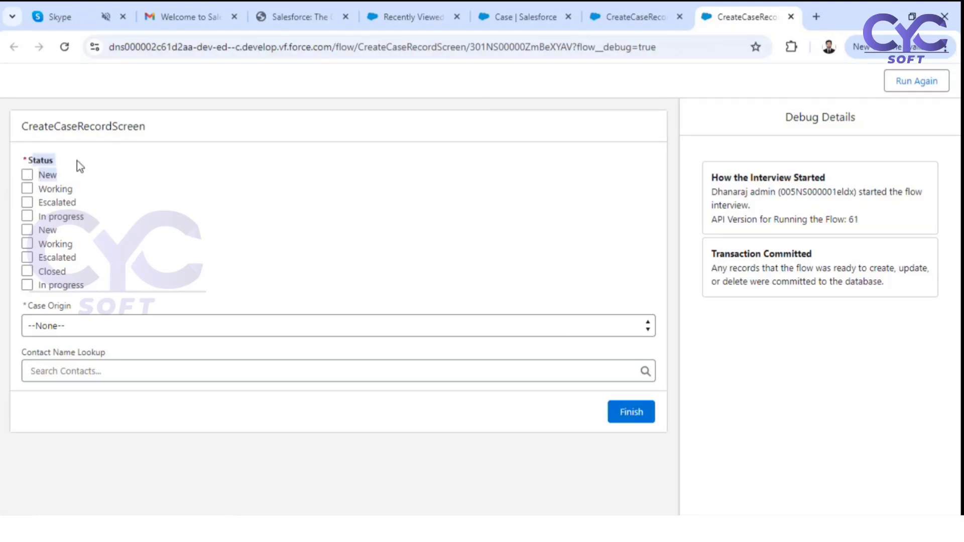
pyautogui.click(116, 336)
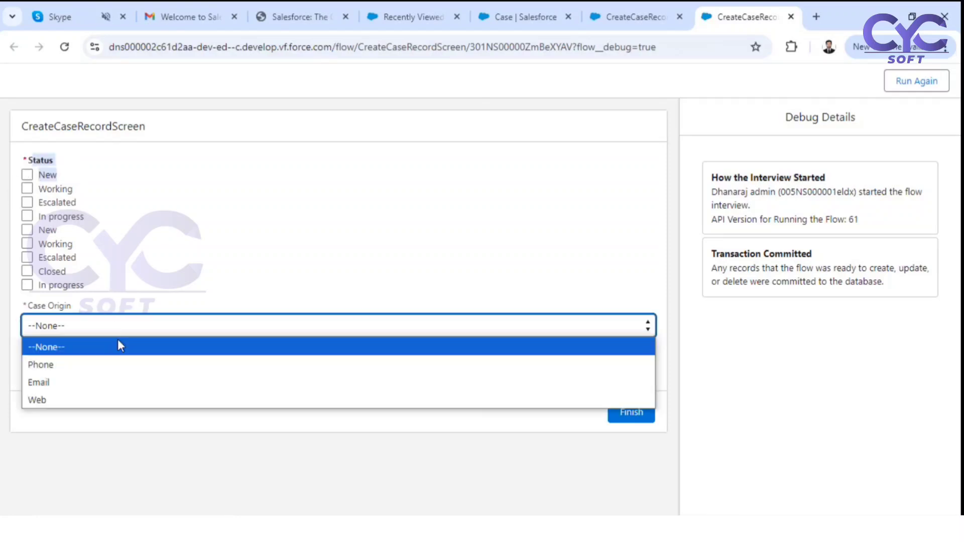
pyautogui.click(197, 263)
pyautogui.click(25, 176)
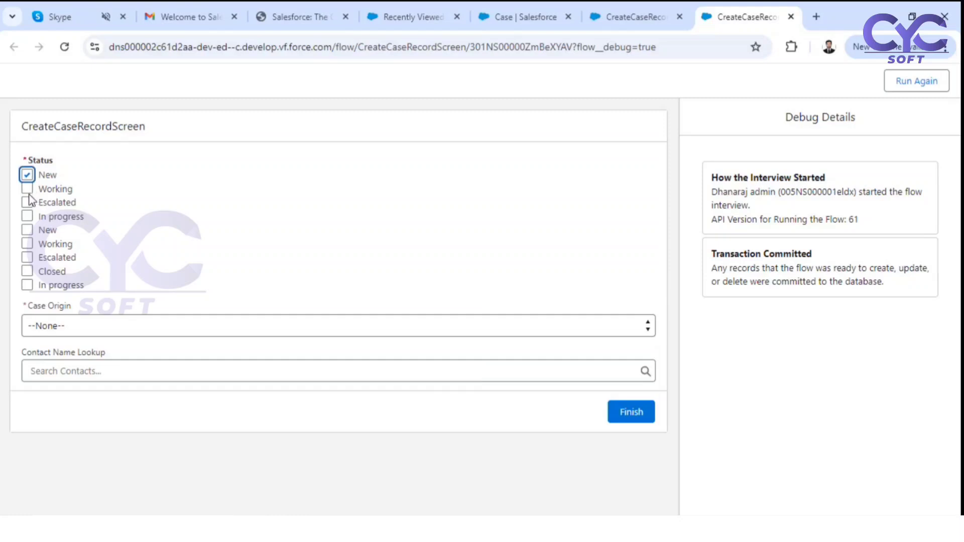
pyautogui.click(26, 190)
pyautogui.click(27, 203)
pyautogui.click(28, 230)
pyautogui.click(791, 17)
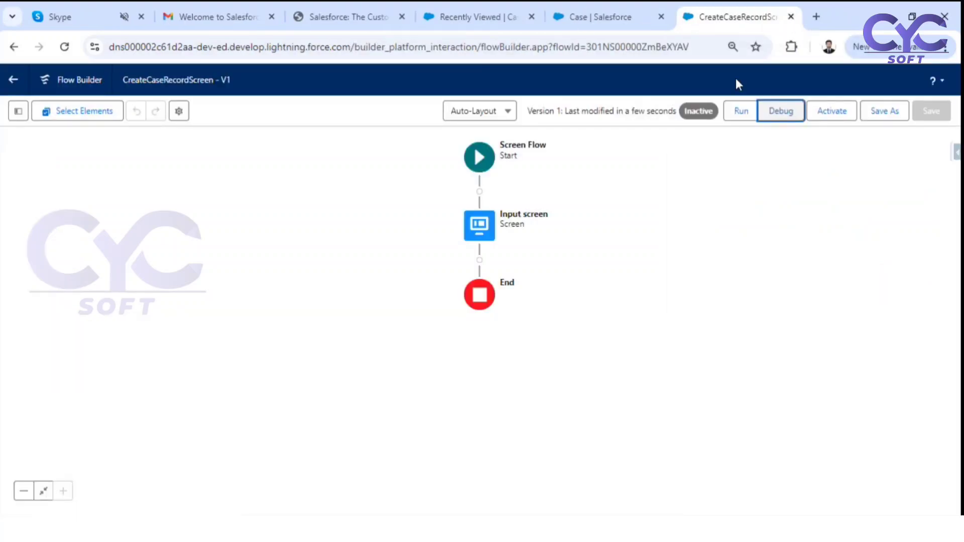
# Edit the Input screen element and disallow multiple selections for Status so that it is a picklist
pyautogui.click(472, 231)
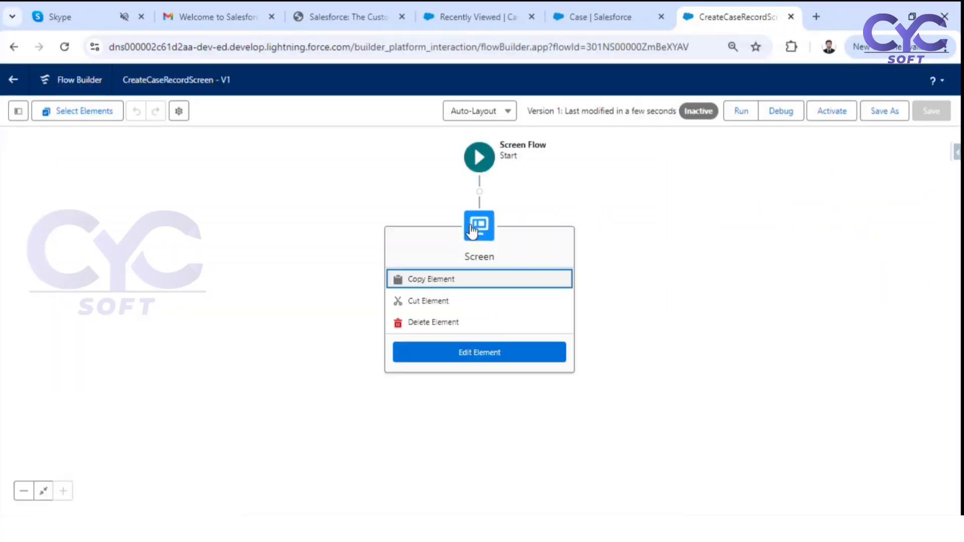
pyautogui.doubleClick(472, 231)
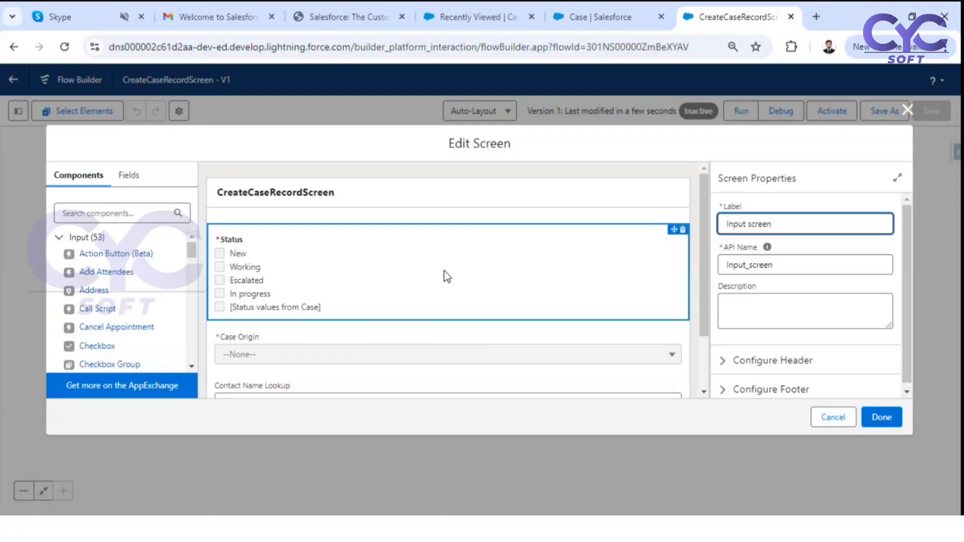
pyautogui.click(496, 302)
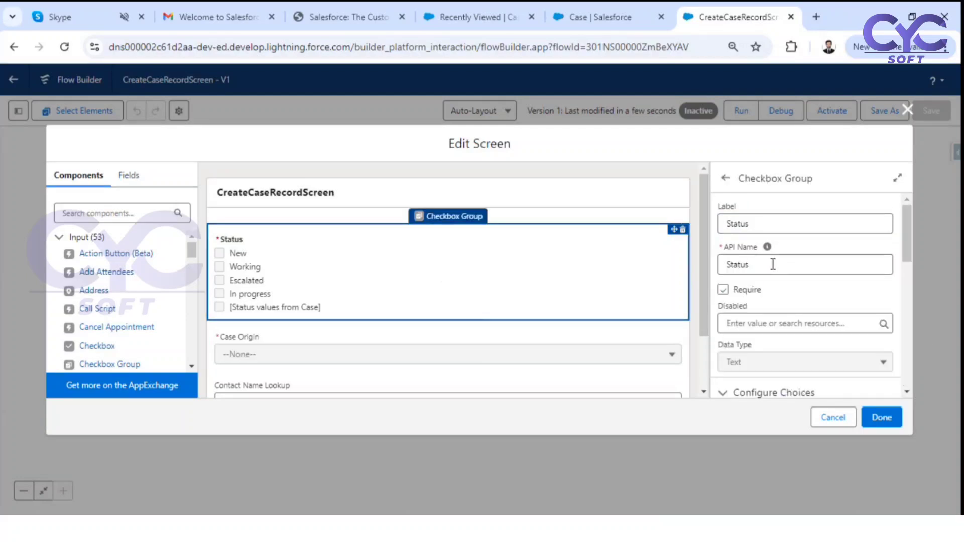
pyautogui.scroll(-5, 775, 288)
pyautogui.click(726, 232)
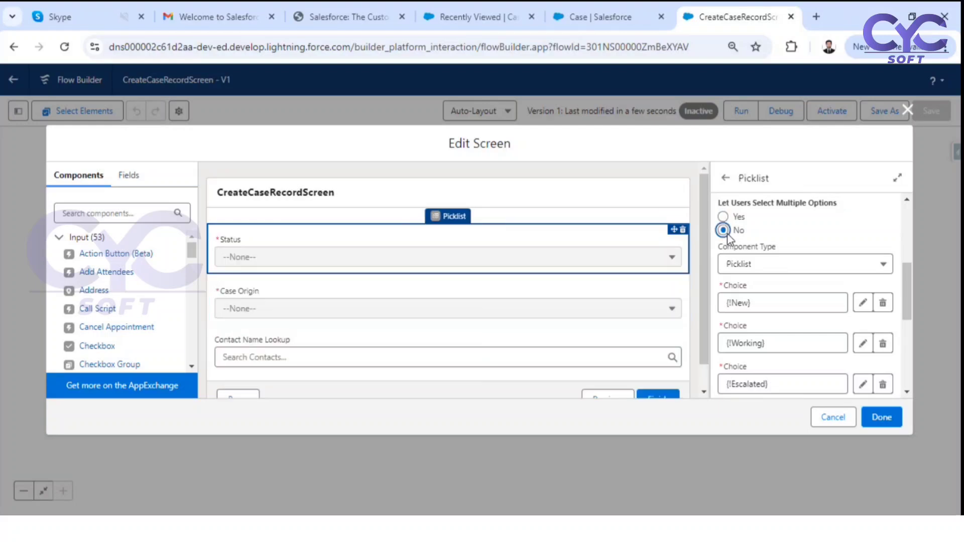
# Remove the New, Working, Escalated and In_progress choices from Status, keep only StatusCase, and finish editing the screen
pyautogui.scroll(-2, 814, 312)
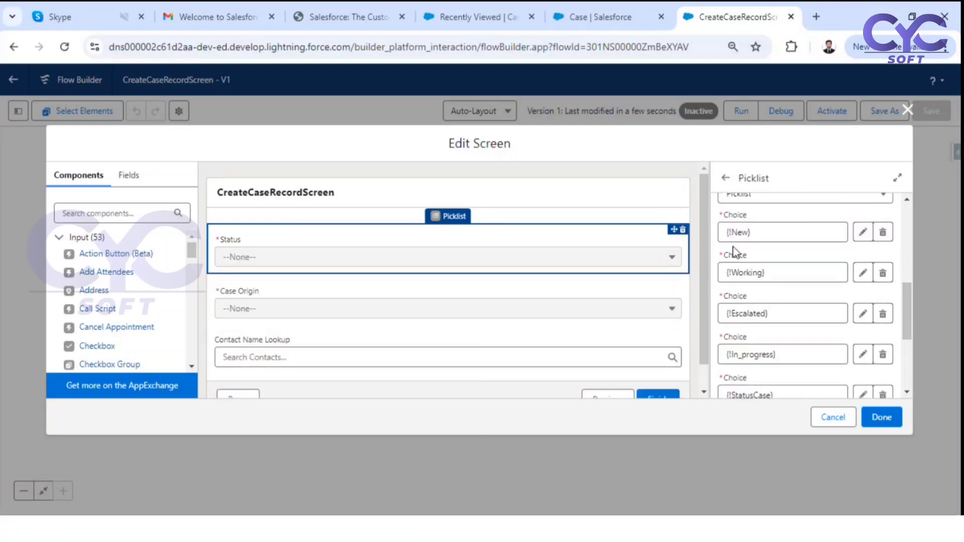
pyautogui.click(883, 232)
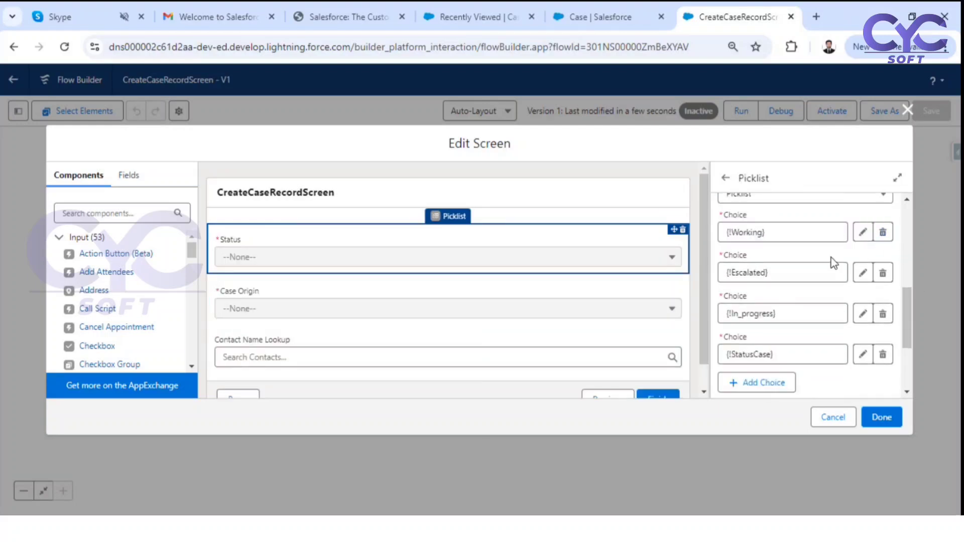
pyautogui.click(882, 232)
pyautogui.click(882, 232)
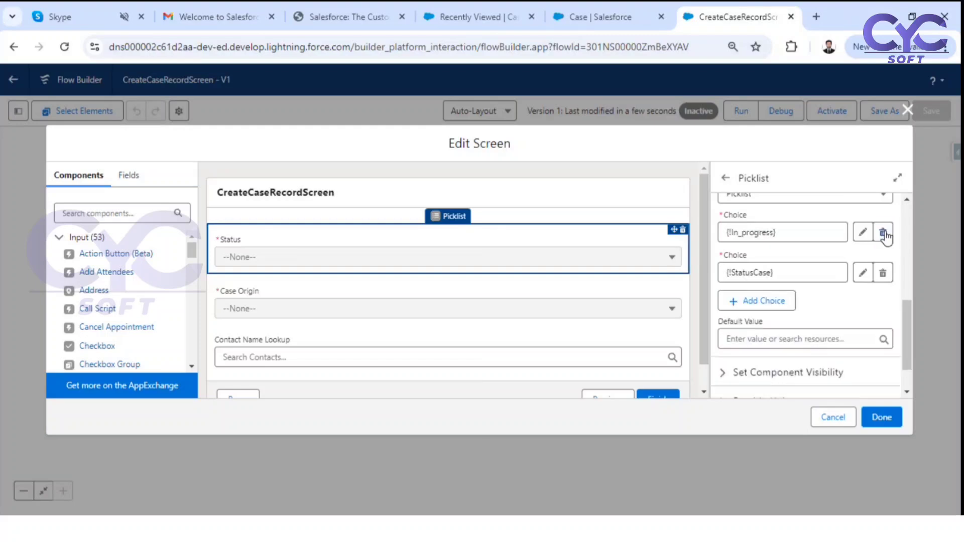
pyautogui.click(883, 232)
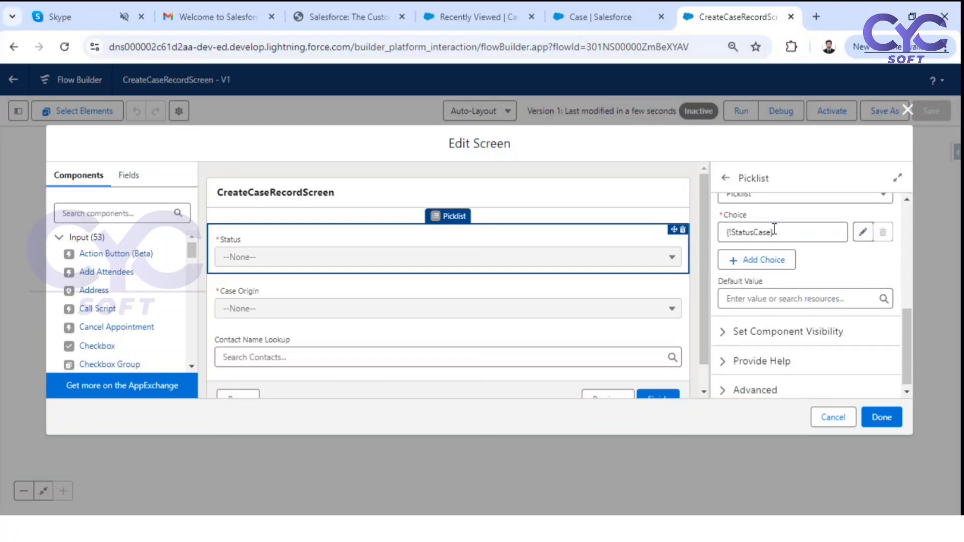
pyautogui.moveTo(790, 229); pyautogui.dragTo(680, 233)
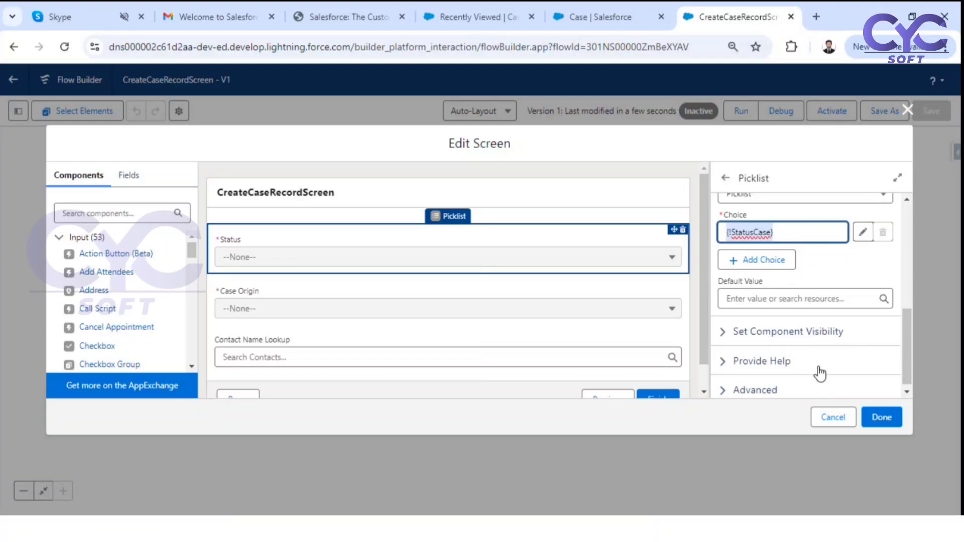
pyautogui.scroll(-1, 527, 308)
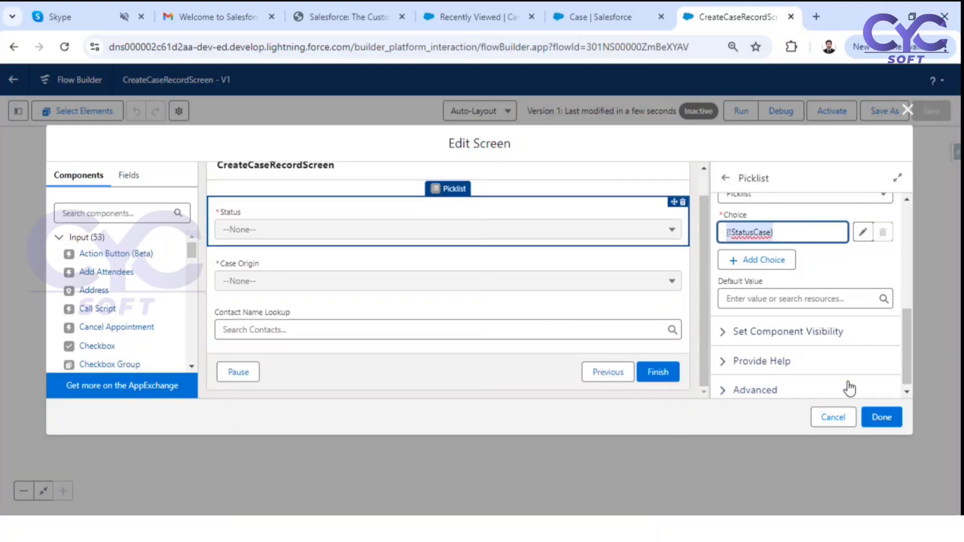
pyautogui.click(879, 413)
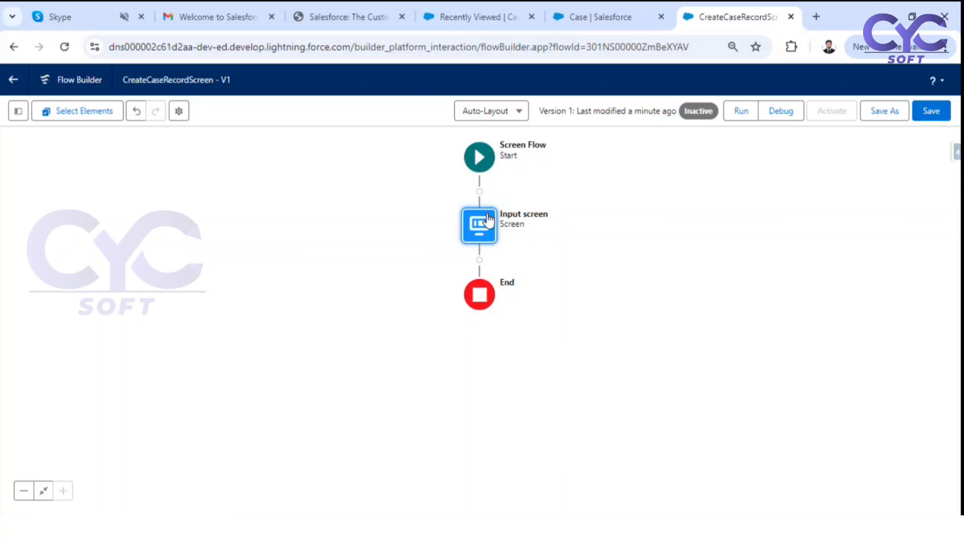
# Review the fields of a blank new case form, cancel it without saving and return to the flow
pyautogui.click(585, 15)
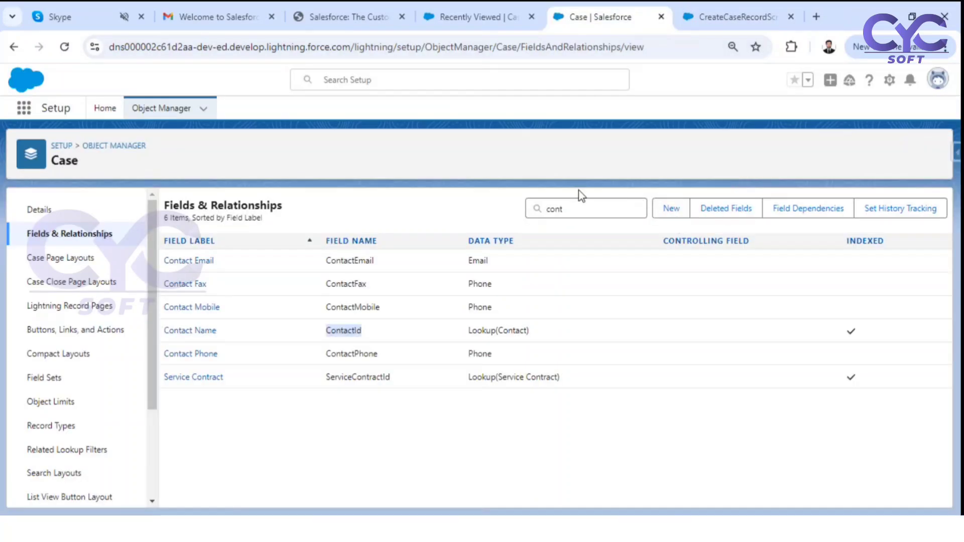
pyautogui.click(458, 15)
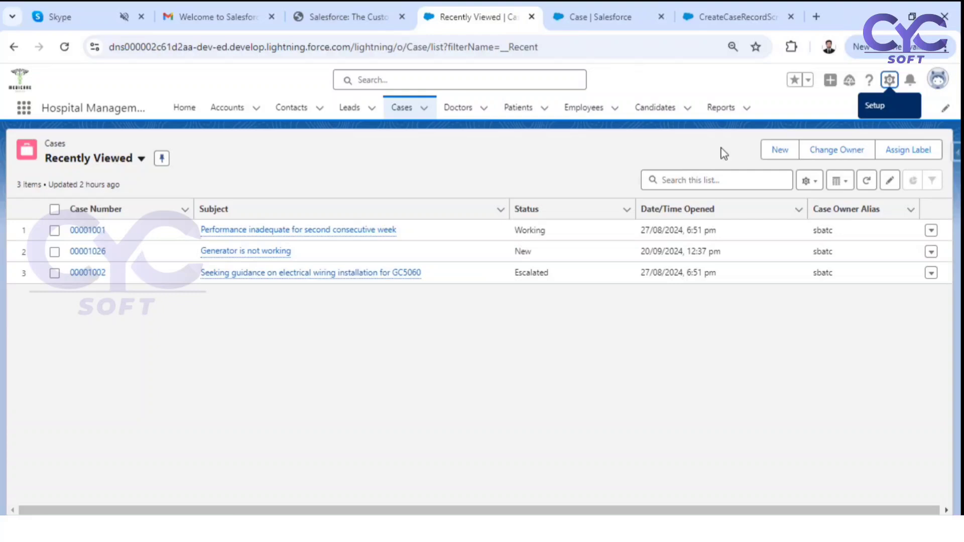
pyautogui.click(776, 150)
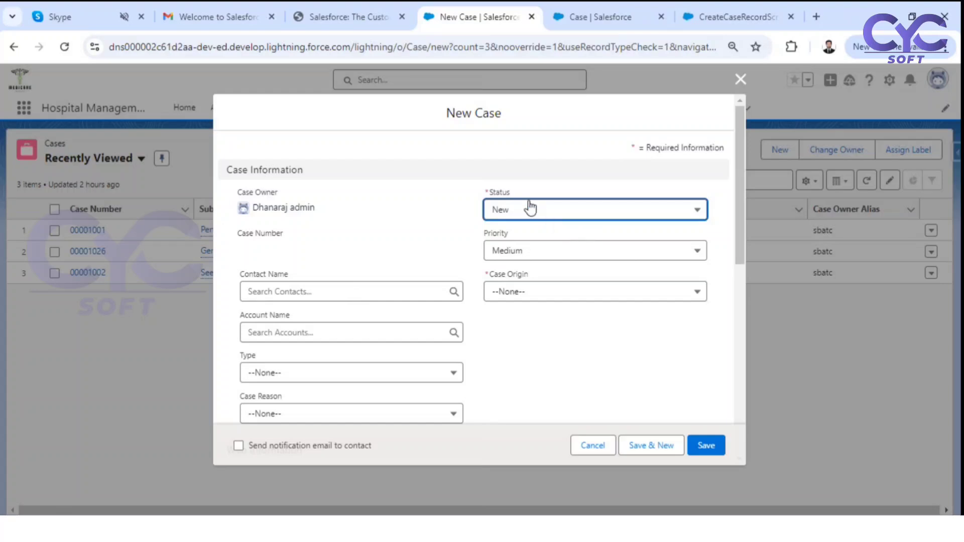
pyautogui.click(584, 446)
pyautogui.click(717, 20)
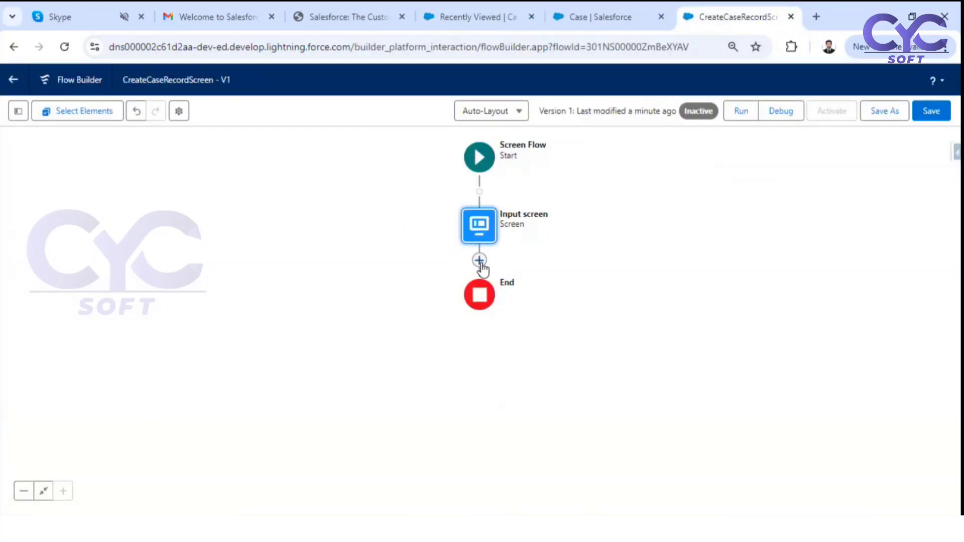
# Add a Screen element labelled Output Screen after the Input screen and hide its header
pyautogui.click(479, 261)
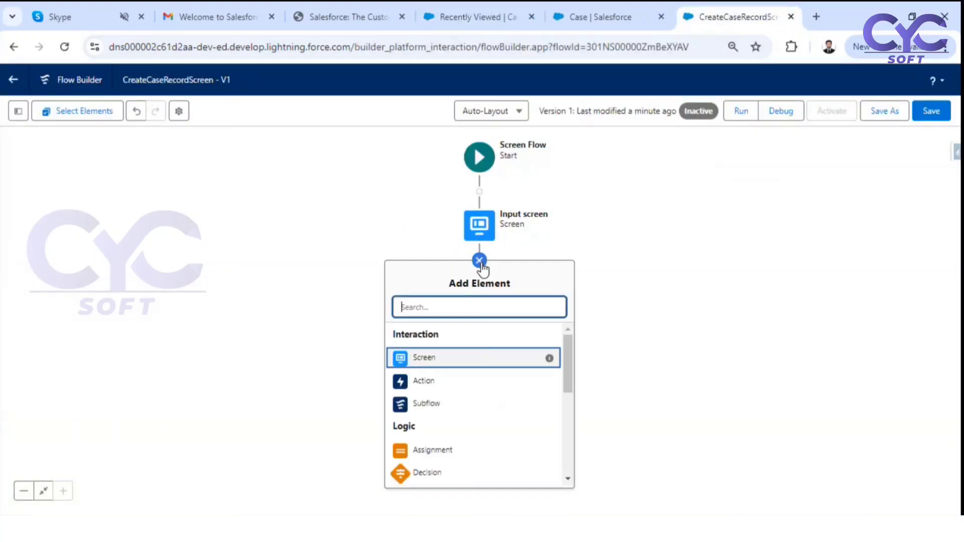
pyautogui.click(429, 360)
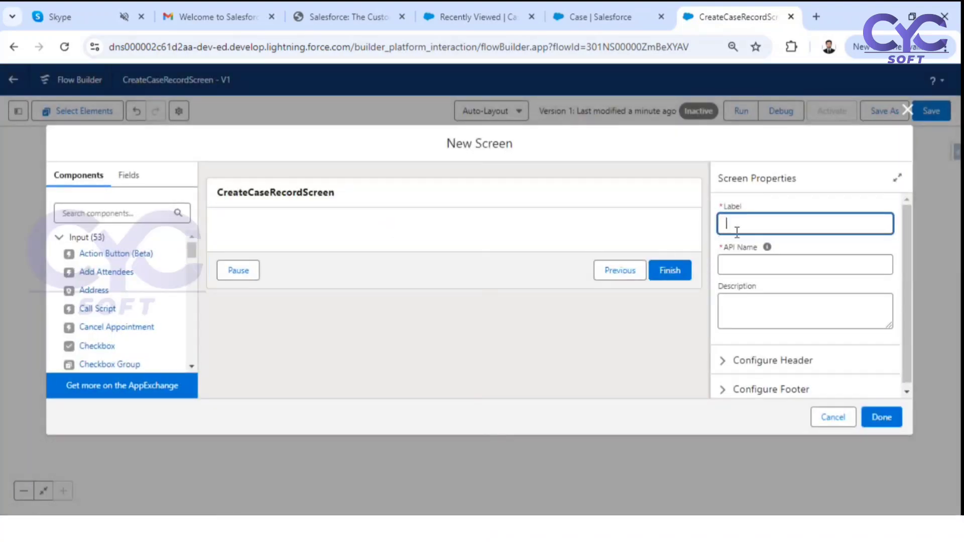
pyautogui.write('Output Screen')
pyautogui.click(814, 251)
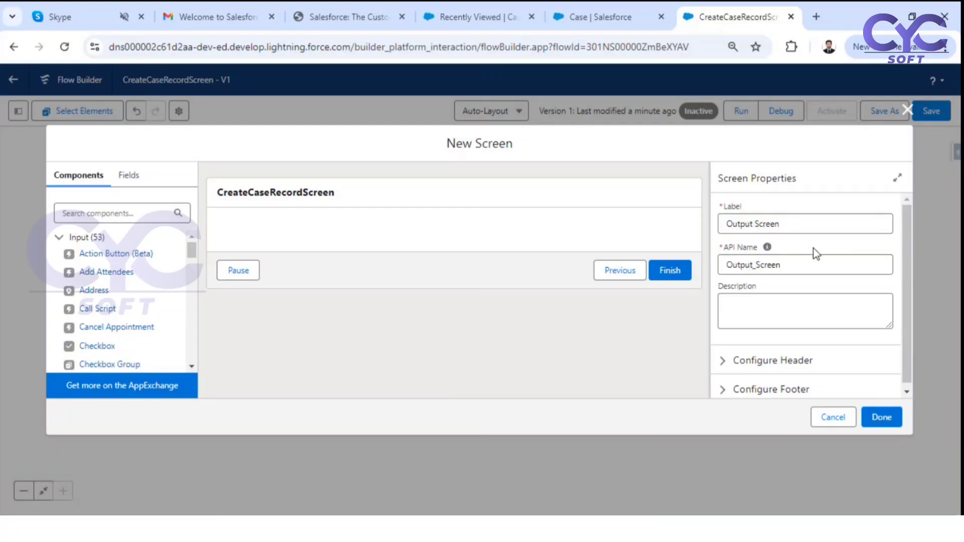
pyautogui.click(729, 357)
pyautogui.click(723, 377)
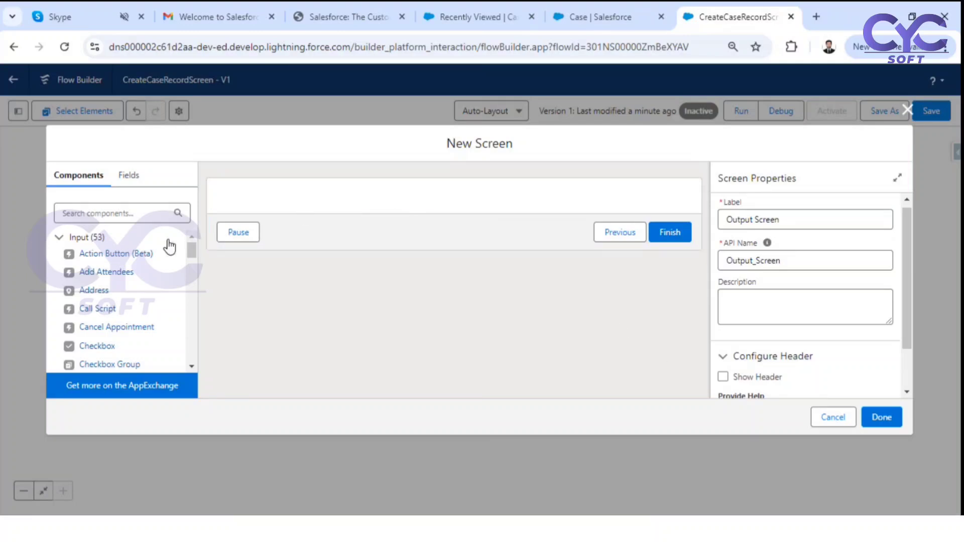
# Add a Display Text component to the Output Screen and set its API name to SelectedDetails
pyautogui.scroll(-5, 103, 352)
pyautogui.scroll(-6, 103, 351)
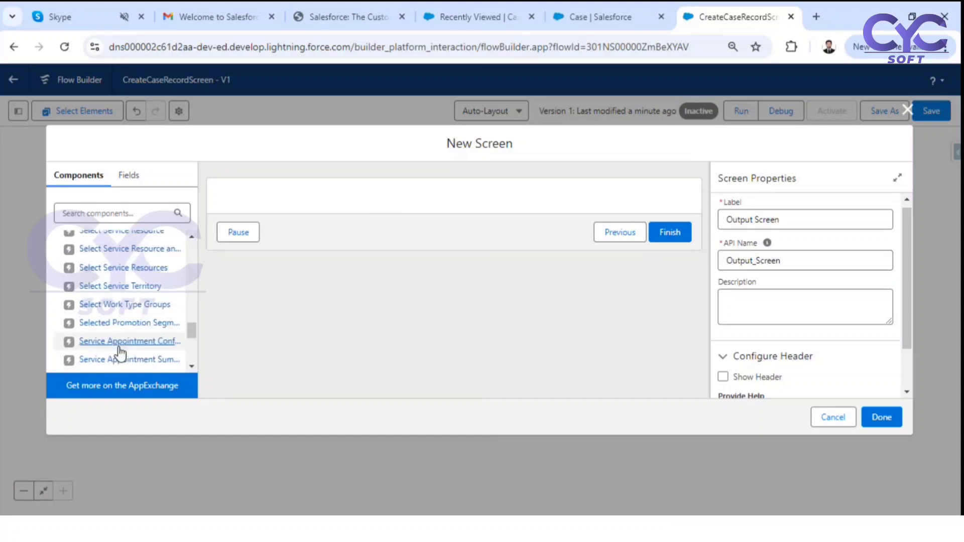
pyautogui.moveTo(108, 330); pyautogui.dragTo(344, 198)
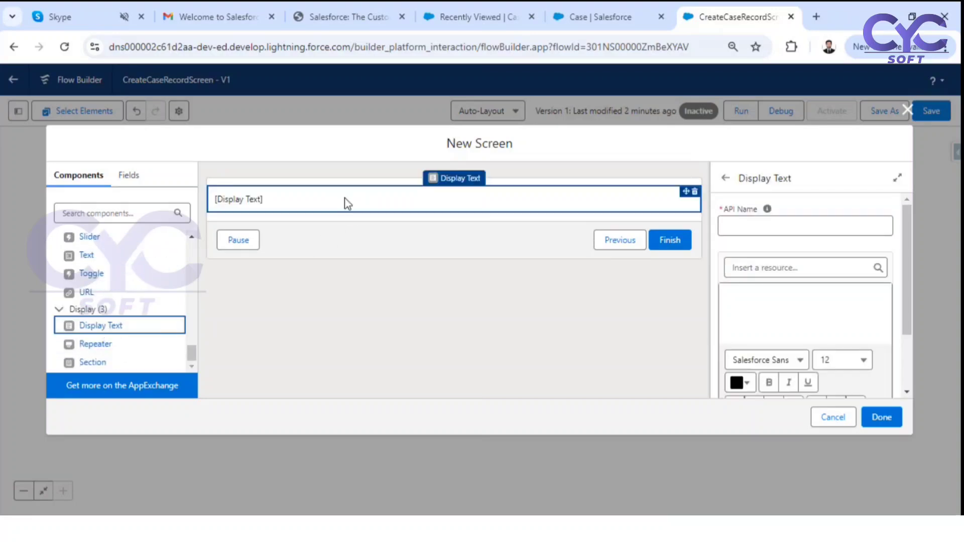
pyautogui.click(761, 222)
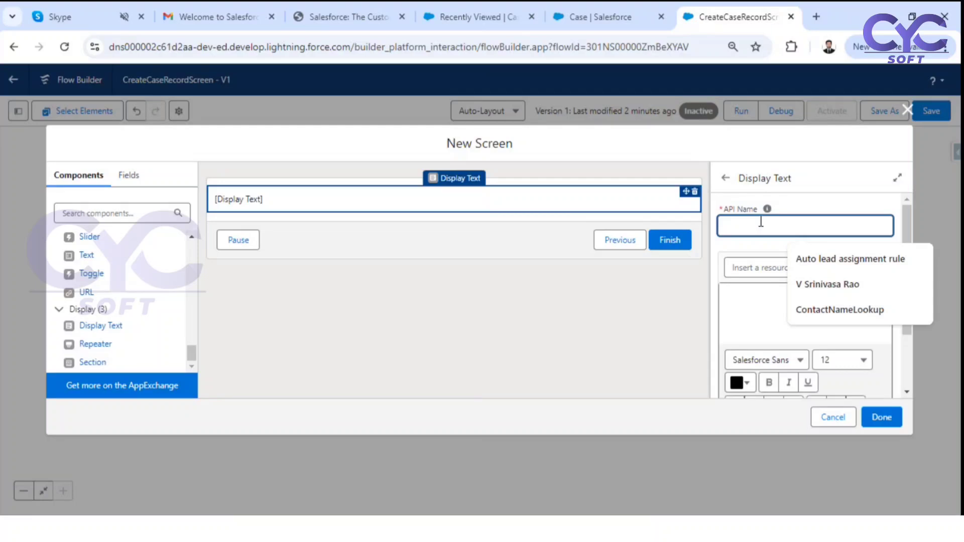
pyautogui.write('S')
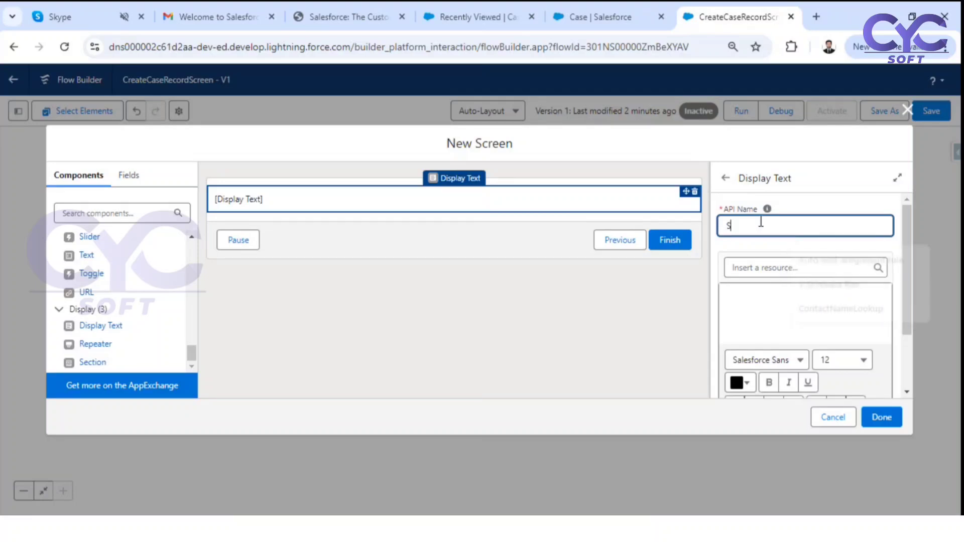
pyautogui.write('electedDetails')
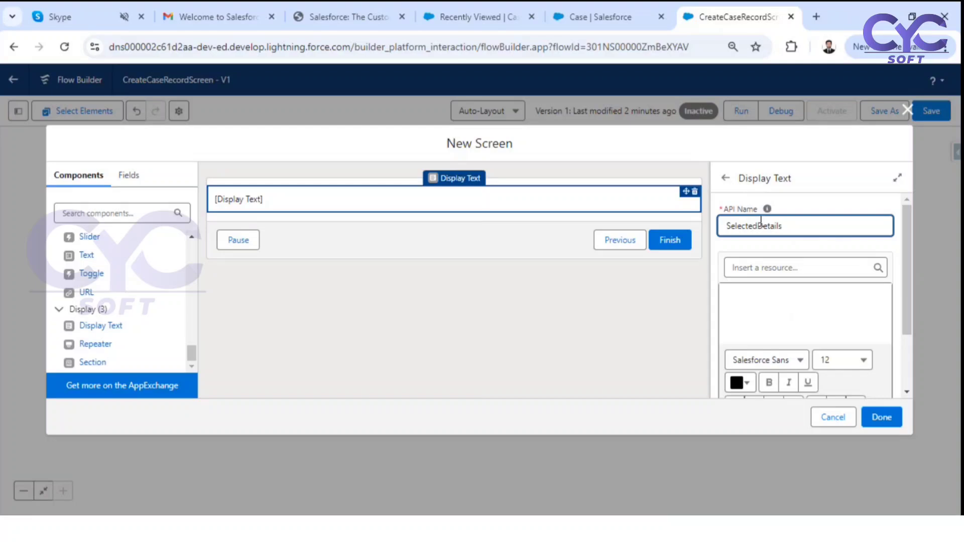
pyautogui.click(802, 215)
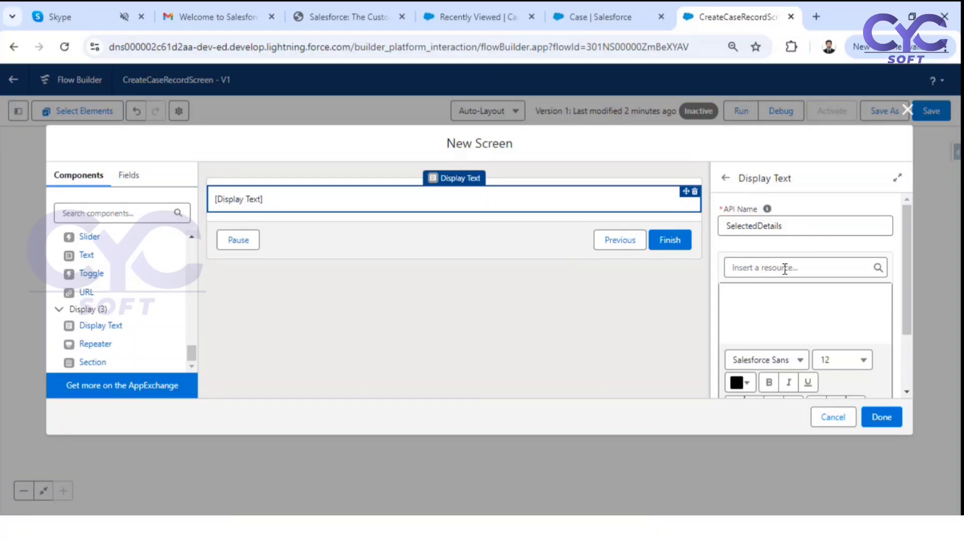
# Start the display text with the label "Status -" followed by the Status picklist resource from the screen components
pyautogui.click(741, 303)
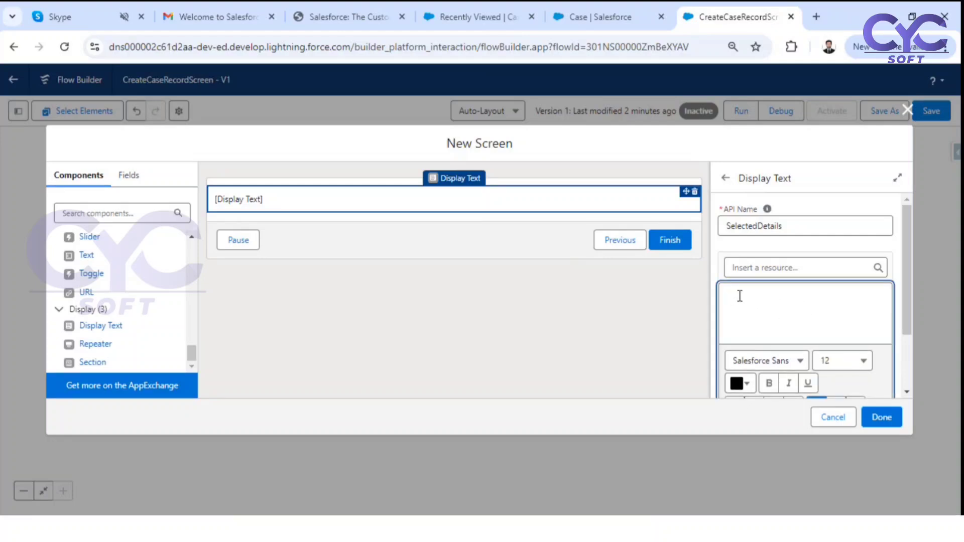
pyautogui.write('Status -')
pyautogui.click(743, 268)
pyautogui.scroll(-2, 790, 391)
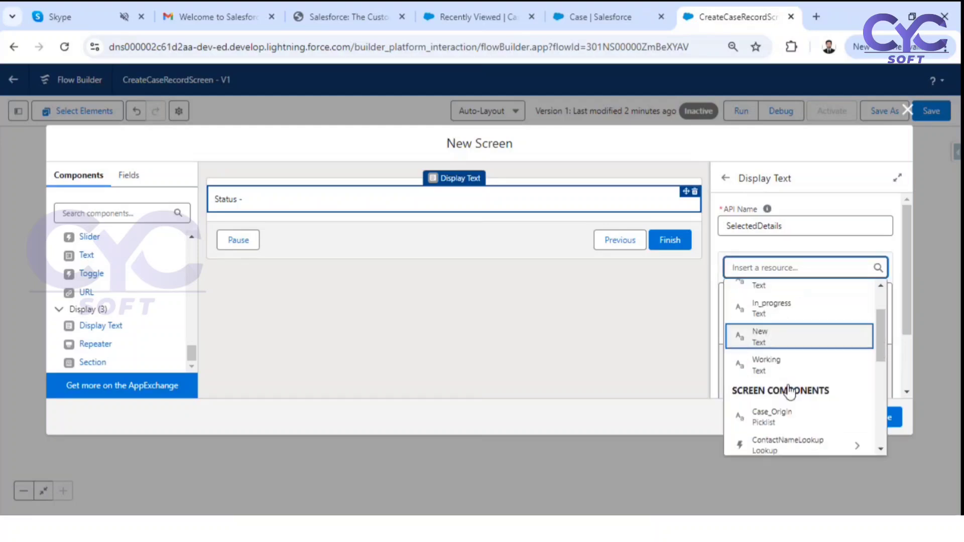
pyautogui.scroll(-2, 790, 392)
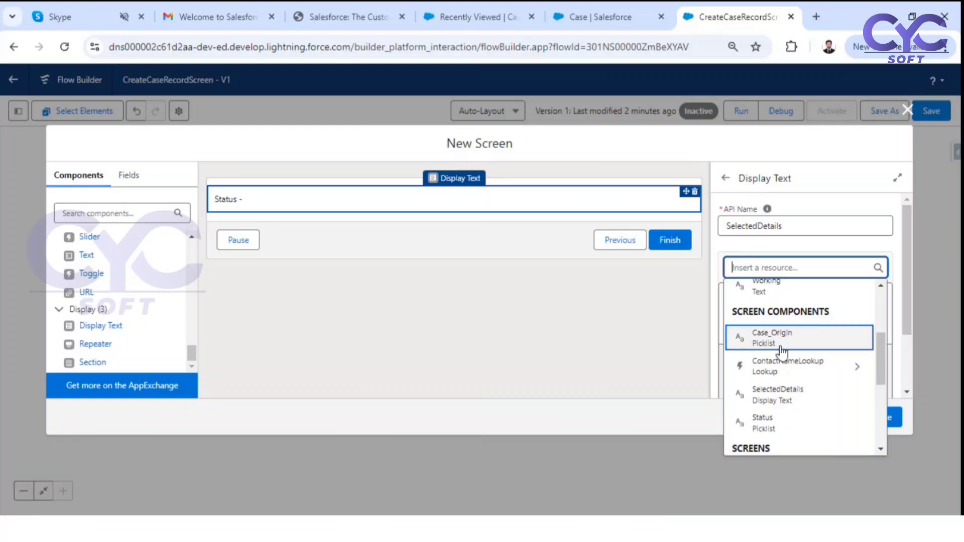
pyautogui.click(779, 429)
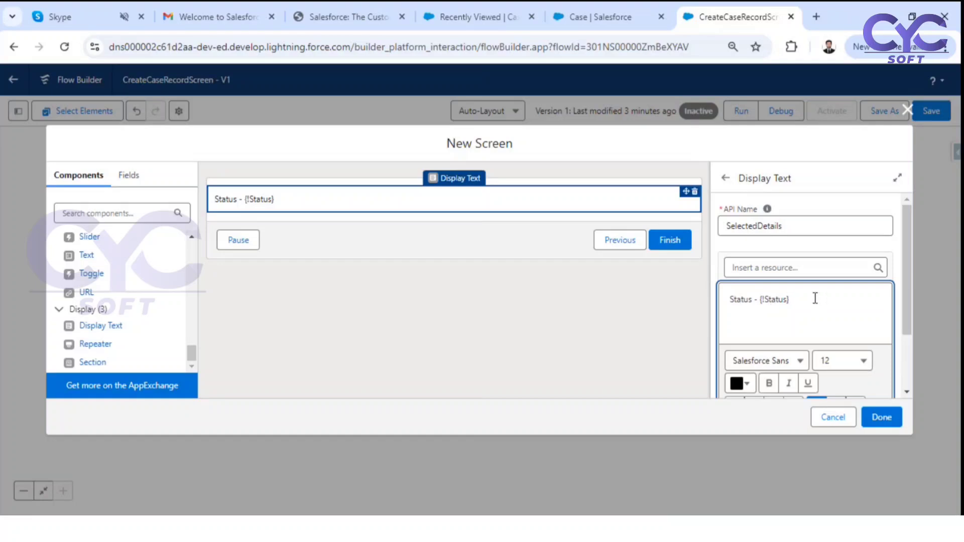
# Add a second line to the display text reading "Origin -" followed by the Case_Origin picklist resource
pyautogui.press('Return')
pyautogui.write('C')
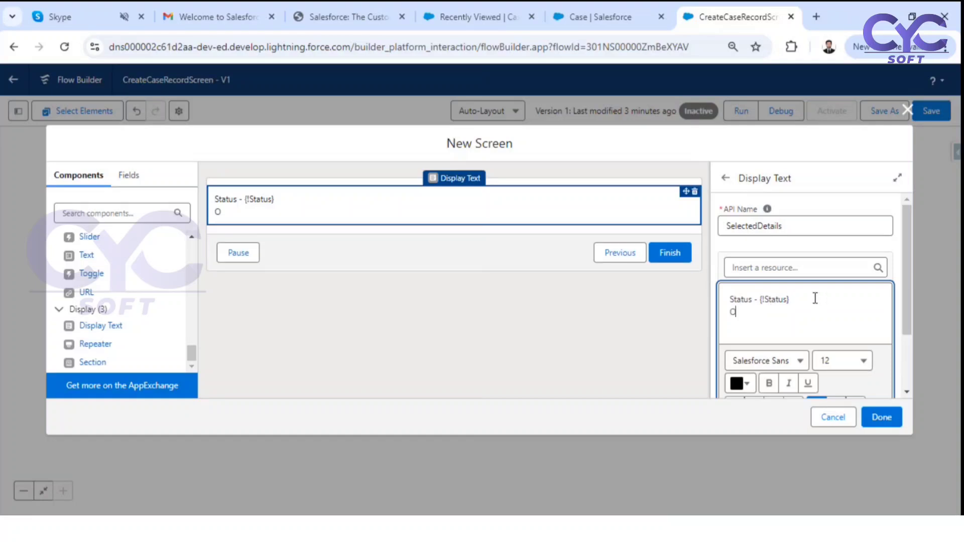
pyautogui.write('rigin -')
pyautogui.click(797, 267)
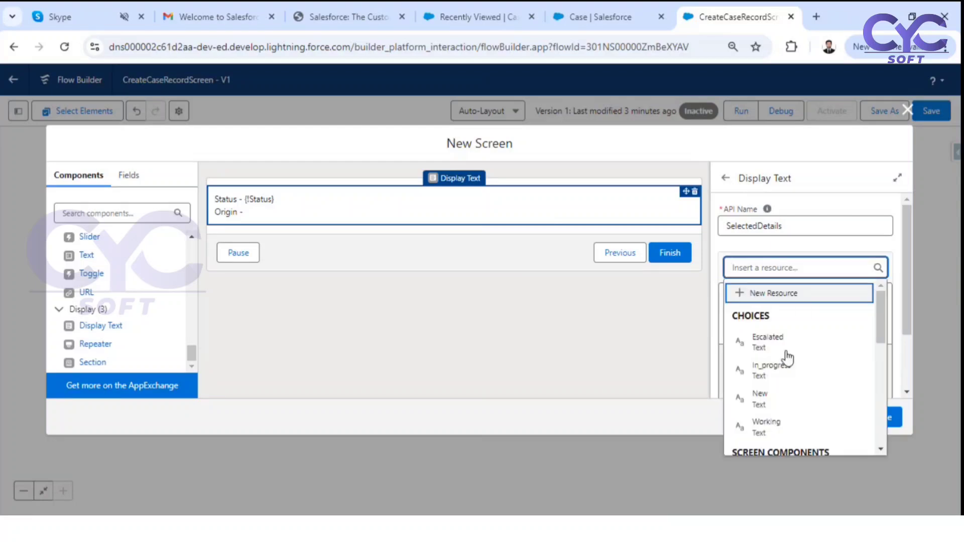
pyautogui.scroll(-3, 798, 381)
pyautogui.scroll(-3, 798, 326)
pyautogui.scroll(2, 796, 336)
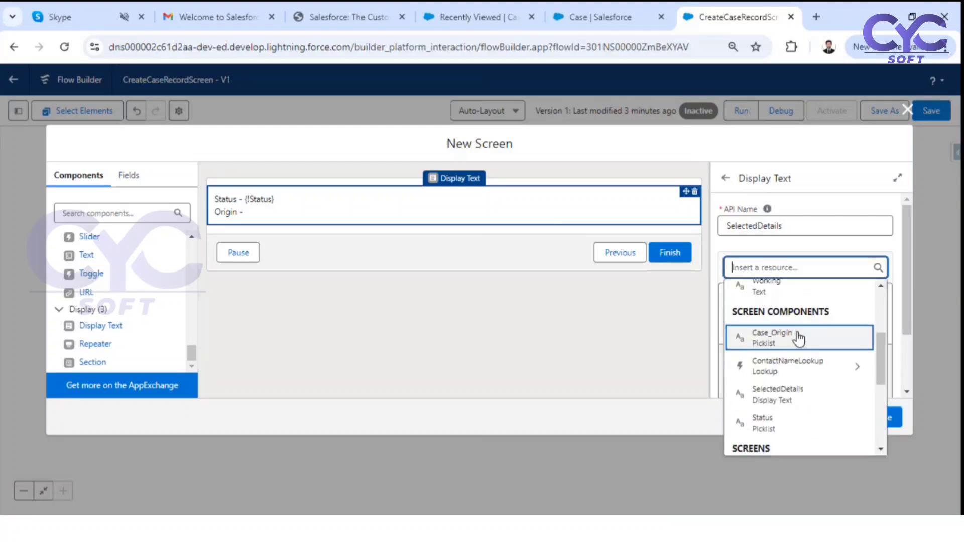
pyautogui.click(797, 338)
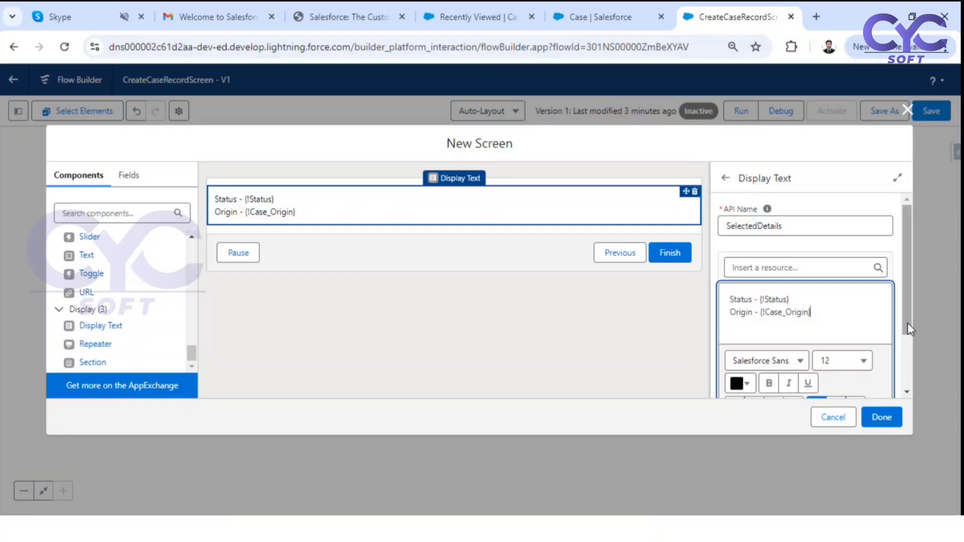
# Add a third line reading "Contacts -" followed by the recordName value of the ContactNameLookup component
pyautogui.press('Return')
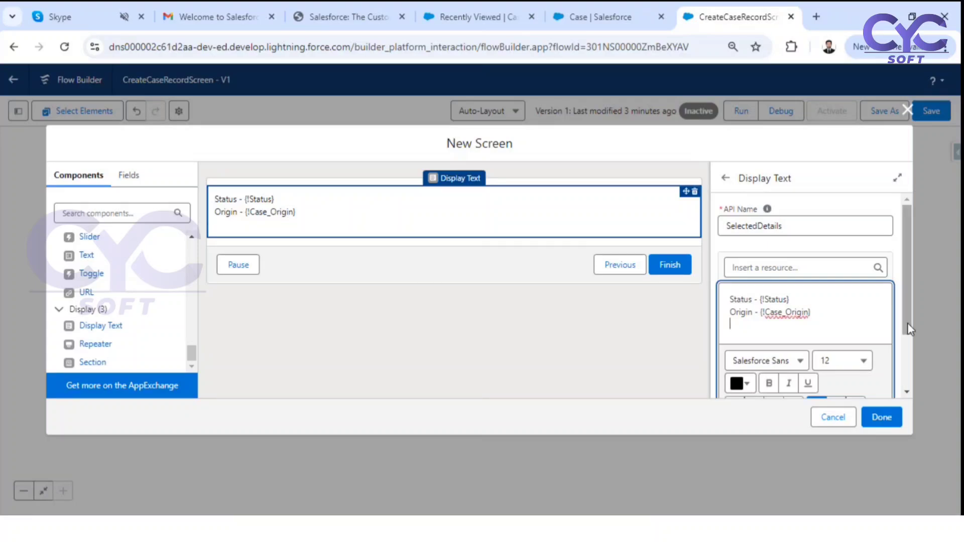
pyautogui.write('Contacts -')
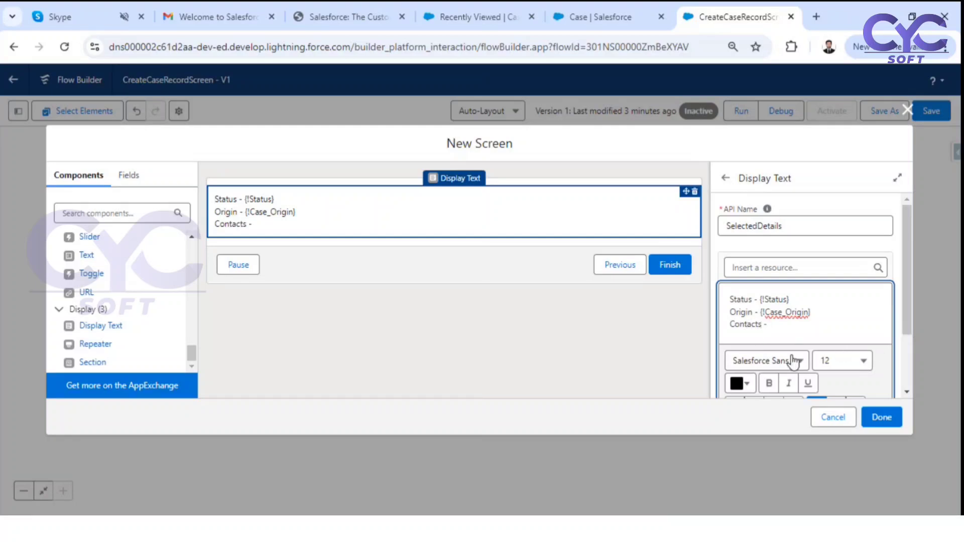
pyautogui.click(794, 266)
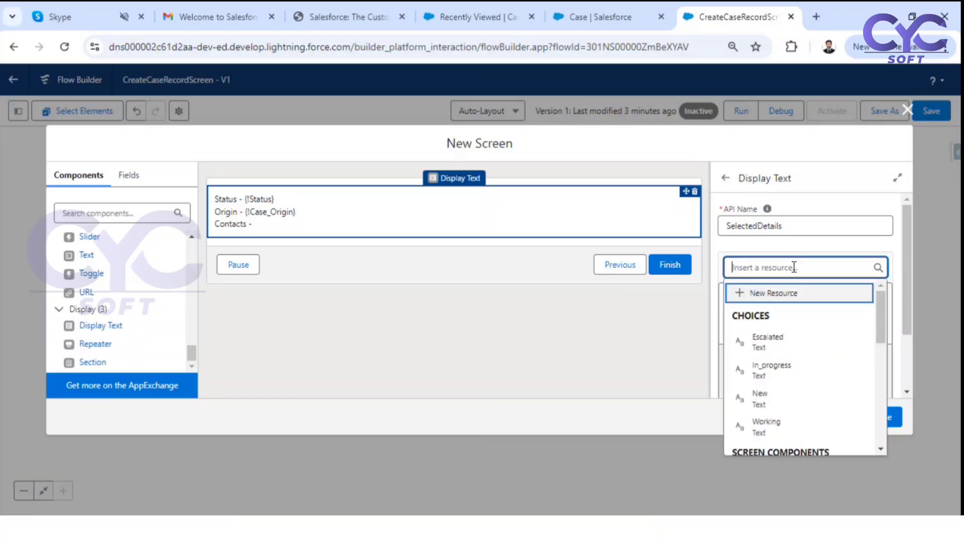
pyautogui.scroll(-10, 804, 363)
pyautogui.scroll(-2, 803, 363)
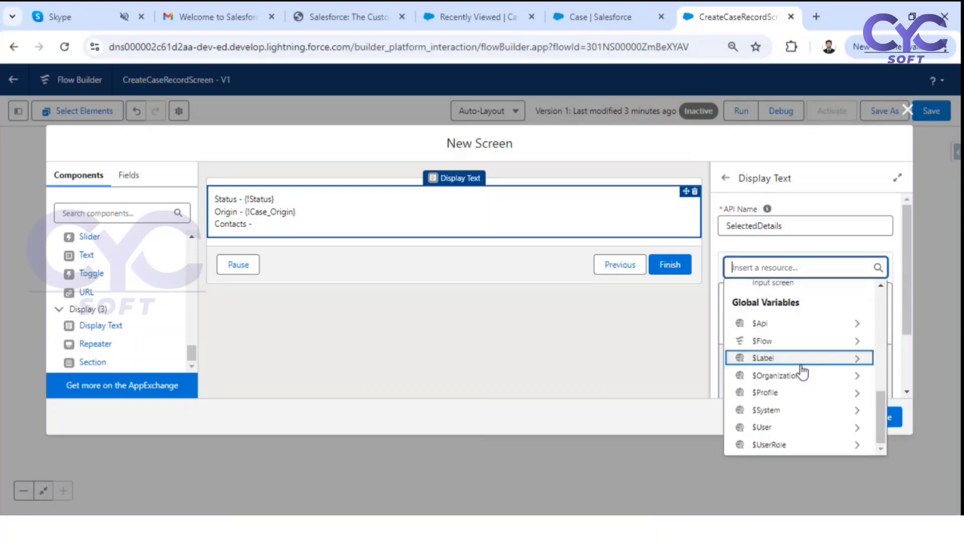
pyautogui.scroll(5, 803, 364)
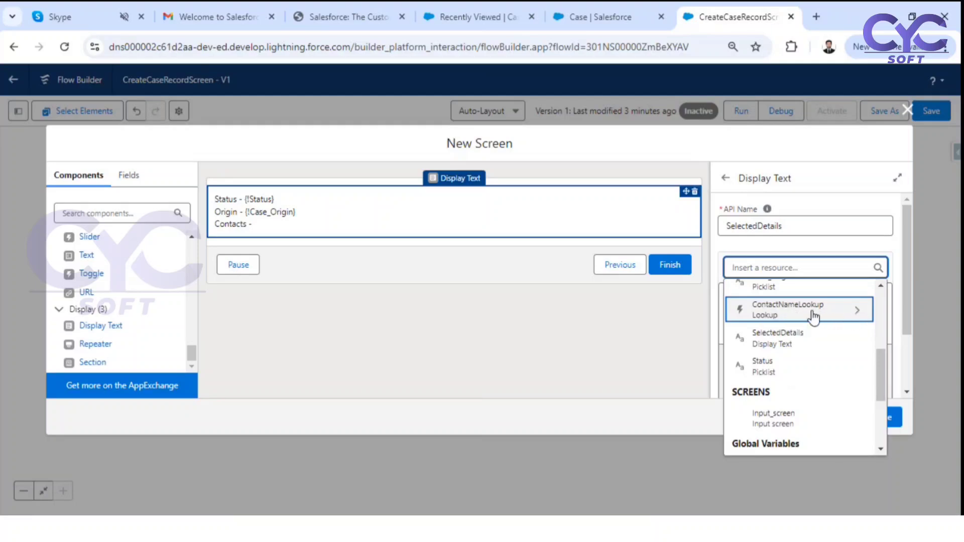
pyautogui.click(858, 313)
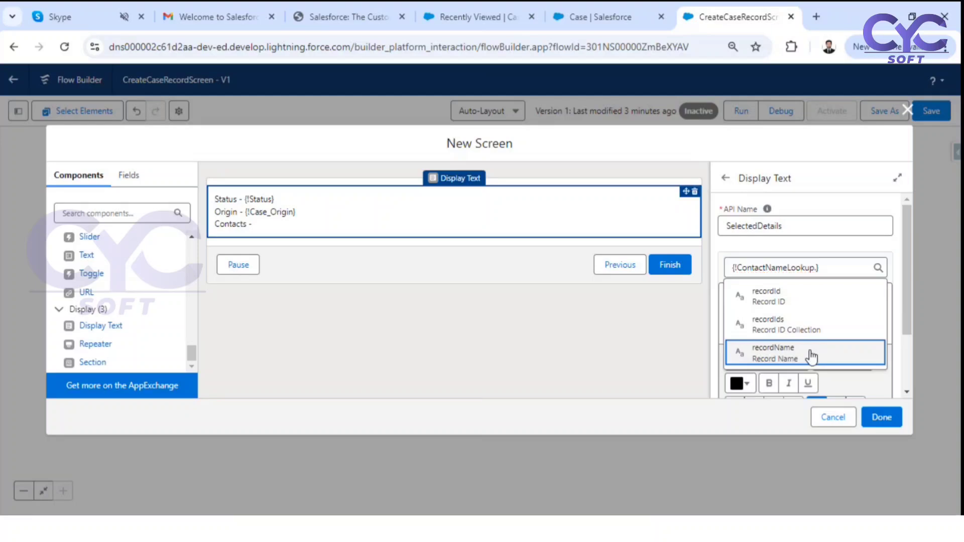
pyautogui.click(829, 355)
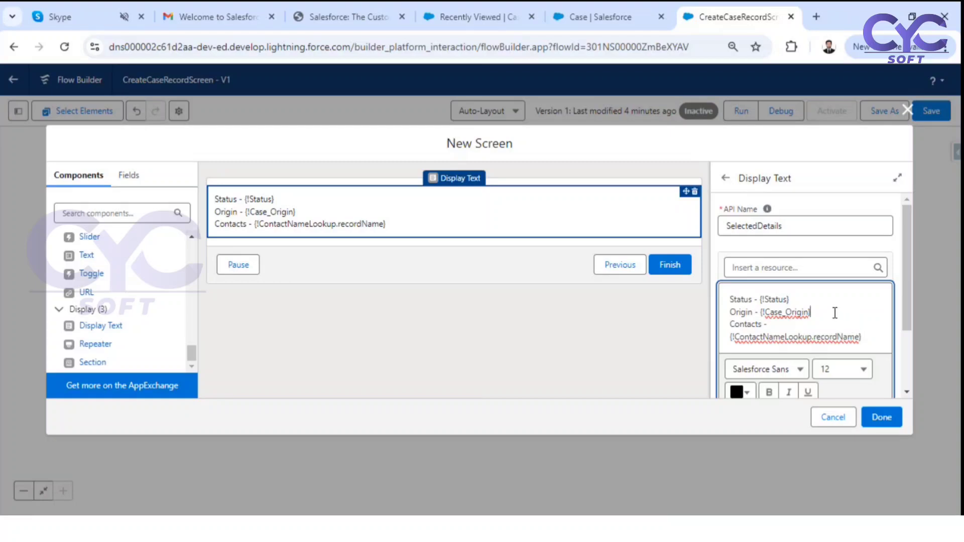
# Insert a line between Origin and Contacts reading "Description -" followed by the SelectedDetails resource
pyautogui.press('Return')
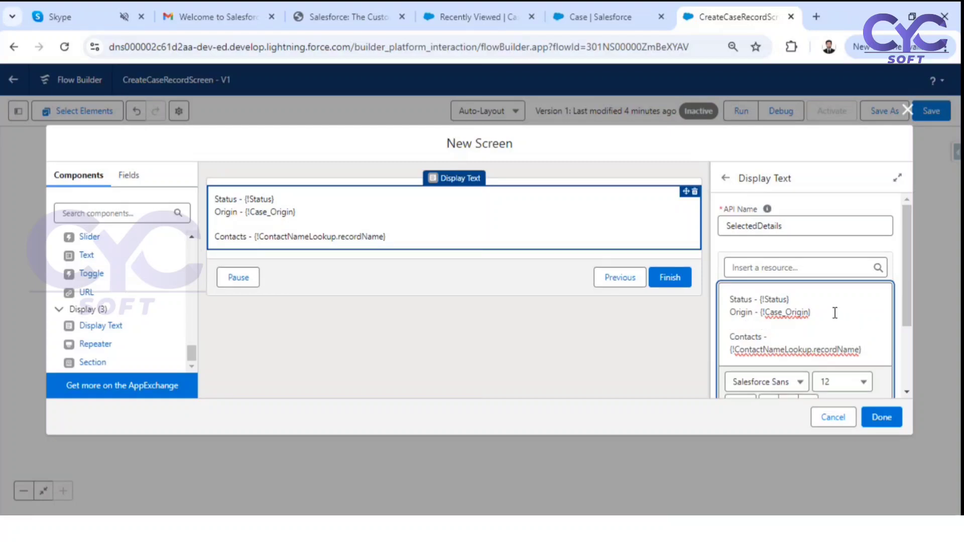
pyautogui.write('Description -')
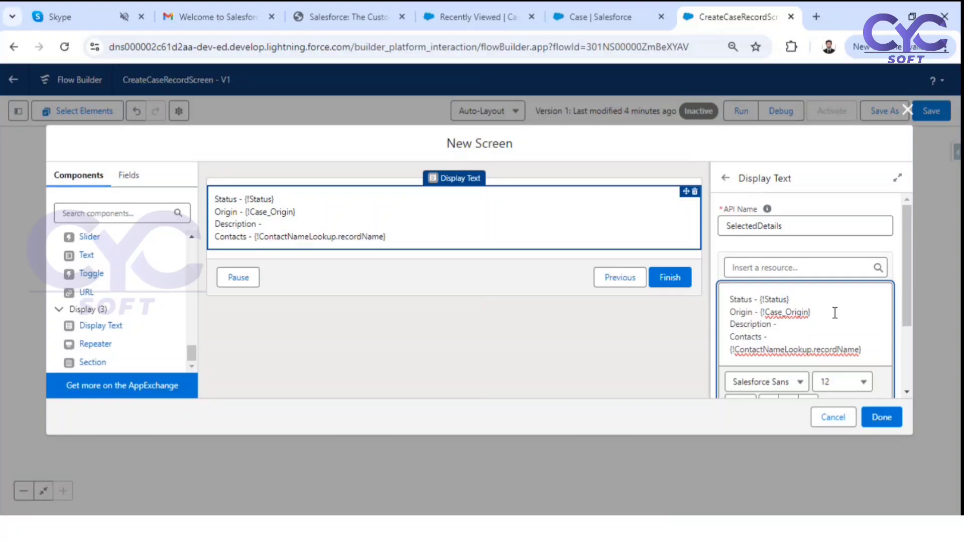
pyautogui.click(817, 271)
pyautogui.scroll(-3, 793, 367)
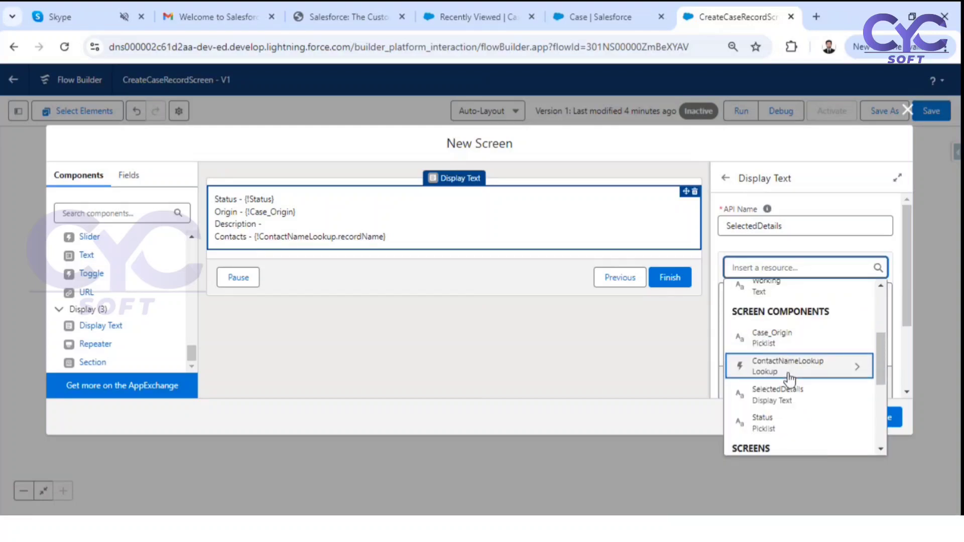
pyautogui.click(807, 402)
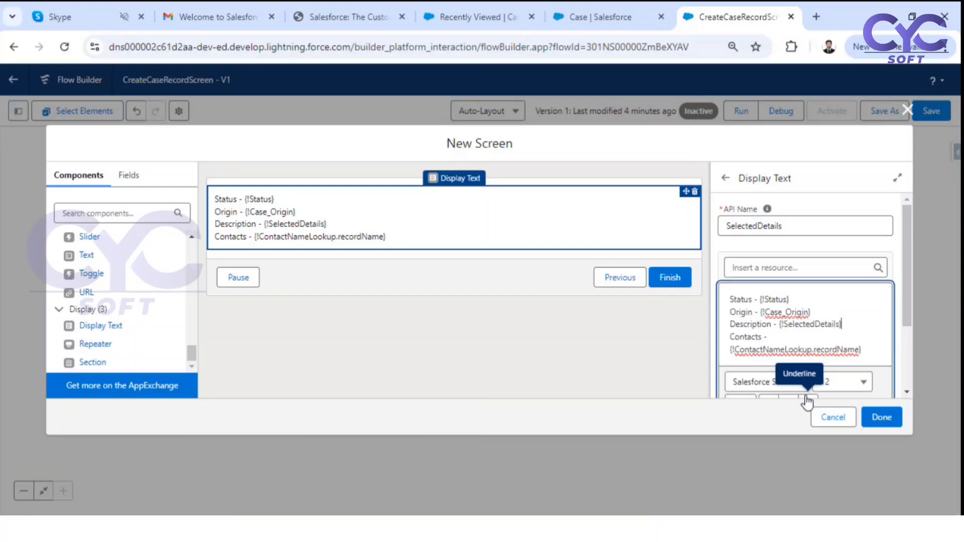
pyautogui.click(628, 5)
pyautogui.click(706, 8)
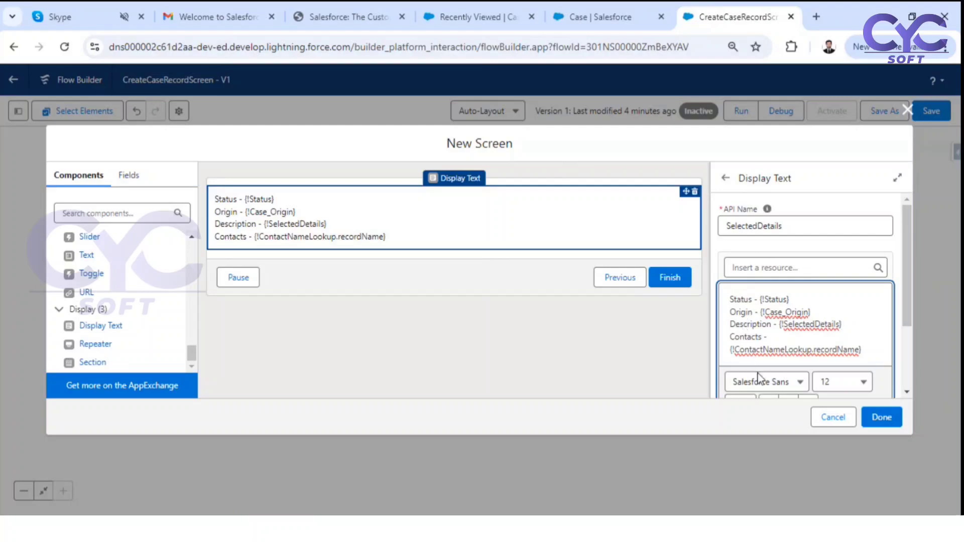
# Make the labels Status, Origin, Description and Contacts bold in the display text
pyautogui.scroll(-3, 804, 352)
pyautogui.scroll(3, 802, 261)
pyautogui.doubleClick(739, 301)
pyautogui.hotkey('ctrl', 'b')
pyautogui.doubleClick(741, 312)
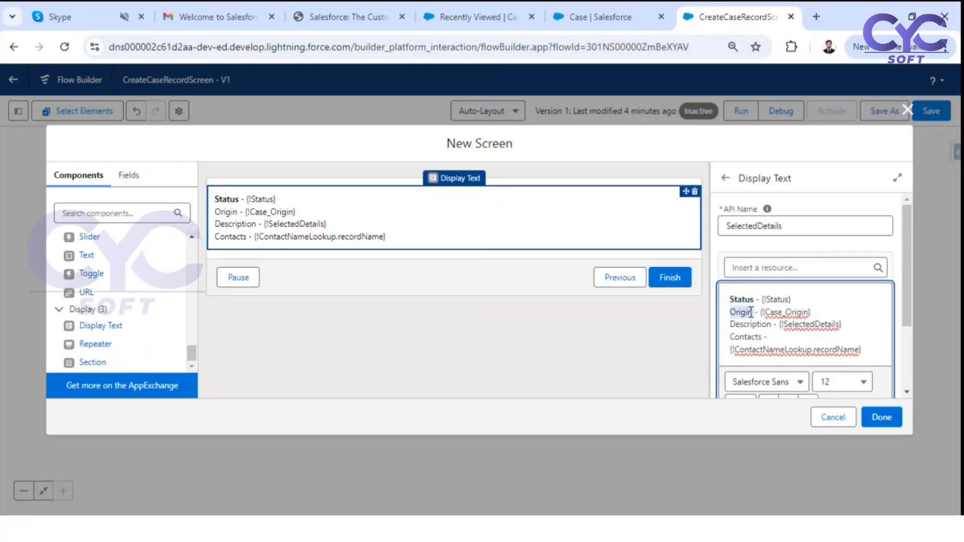
pyautogui.hotkey('ctrl', 'b')
pyautogui.doubleClick(743, 324)
pyautogui.hotkey('ctrl', 'b')
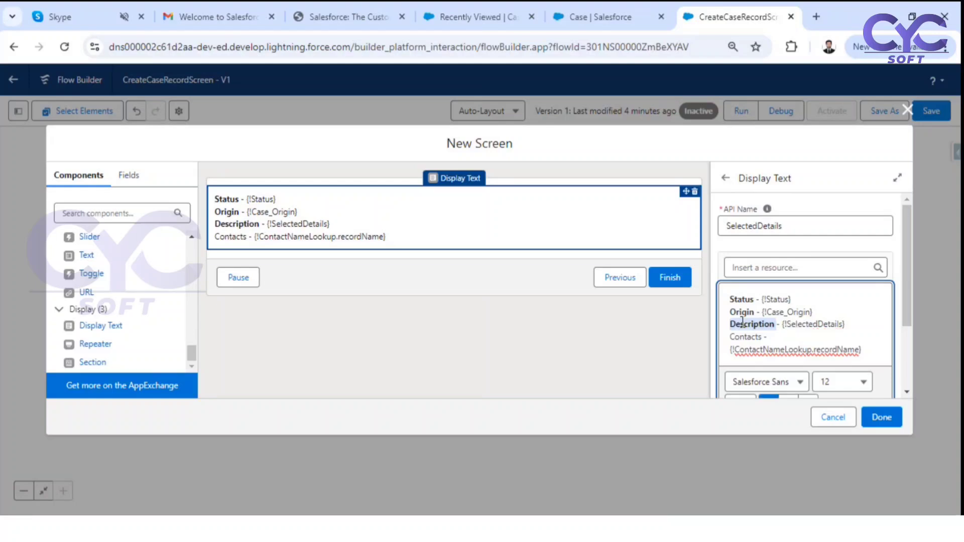
pyautogui.click(742, 336)
pyautogui.doubleClick(742, 335)
pyautogui.hotkey('ctrl', 'b')
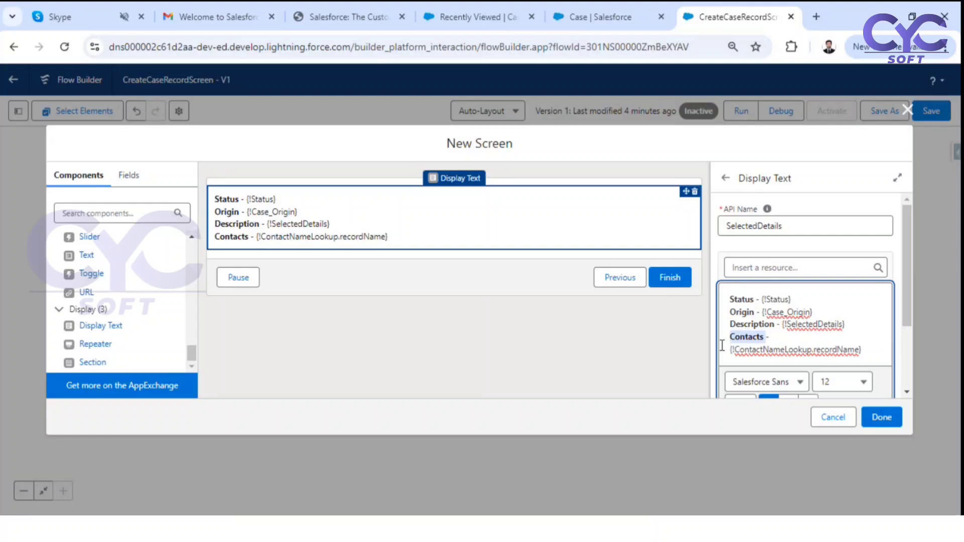
# Finish editing the Output Screen and save the flow
pyautogui.scroll(-3, 882, 385)
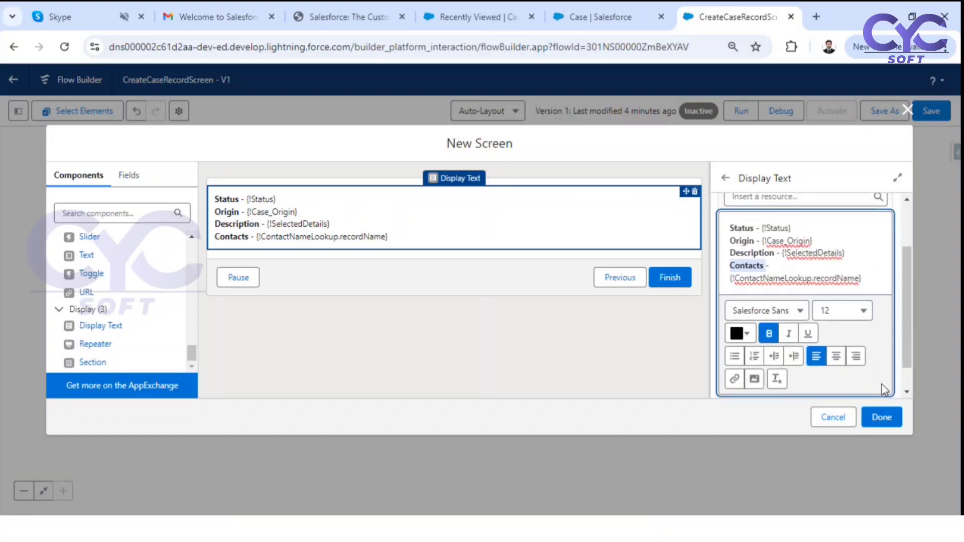
pyautogui.click(882, 418)
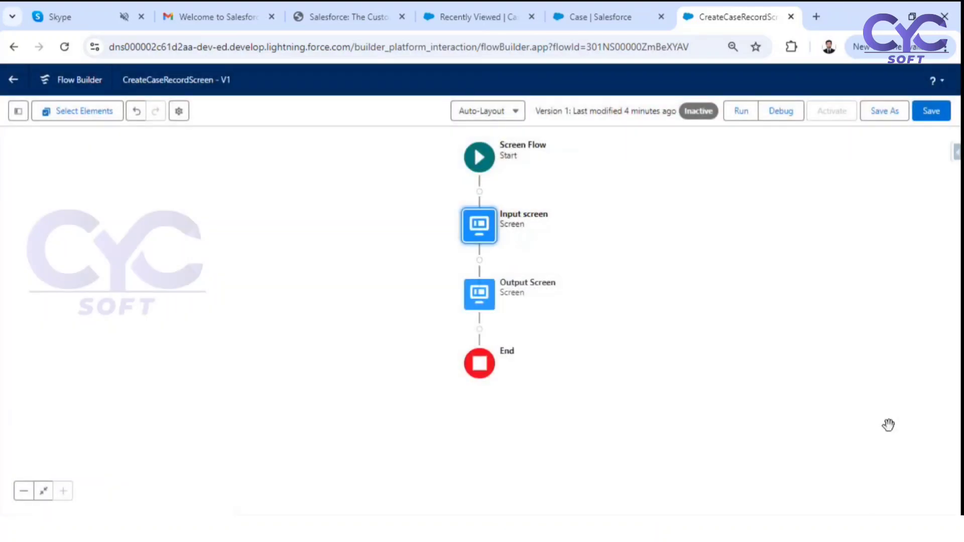
pyautogui.click(931, 111)
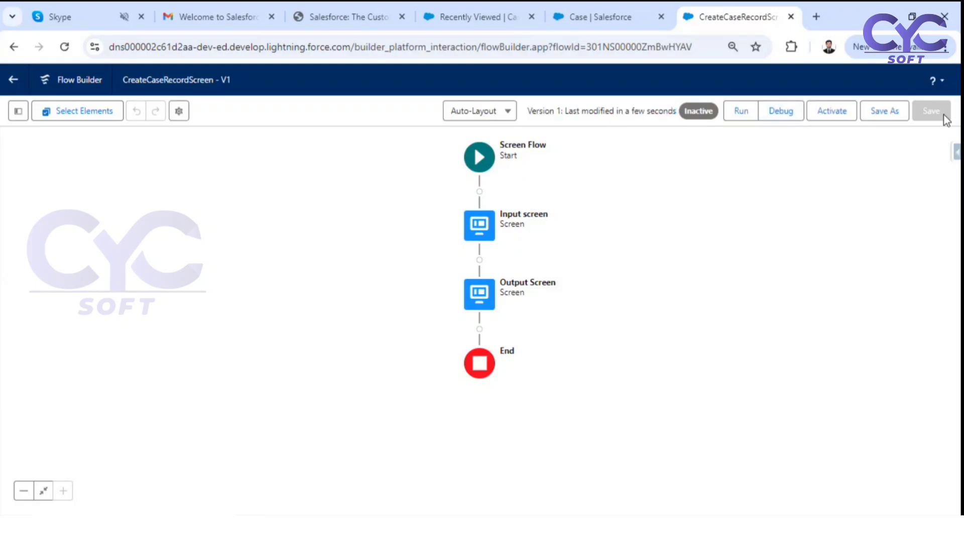
# Review the components of the Input screen element and close it without making changes
pyautogui.doubleClick(485, 227)
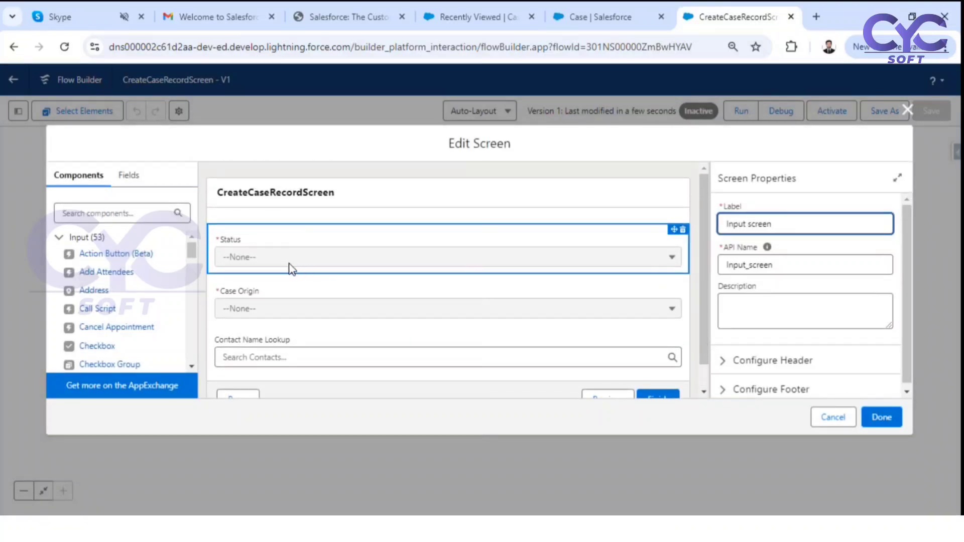
pyautogui.scroll(-1, 317, 266)
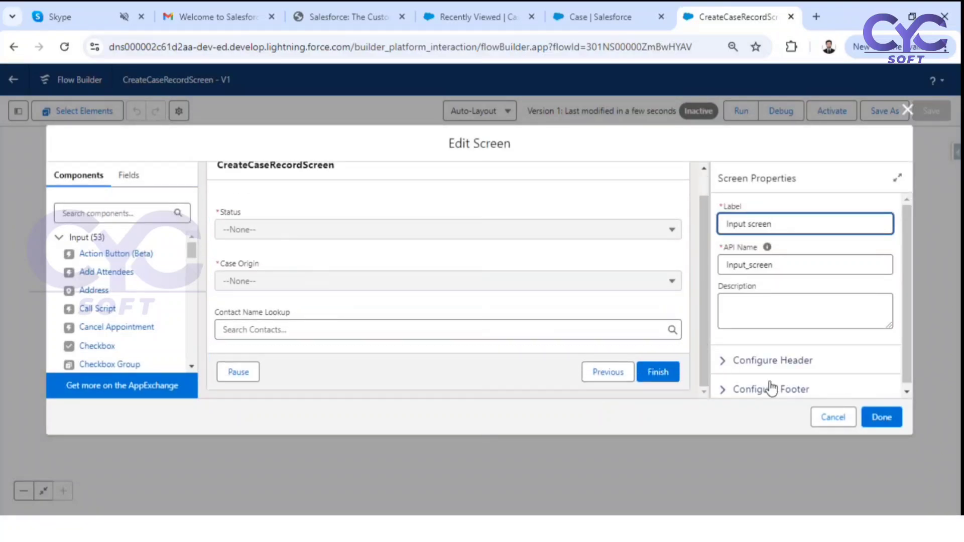
pyautogui.click(823, 417)
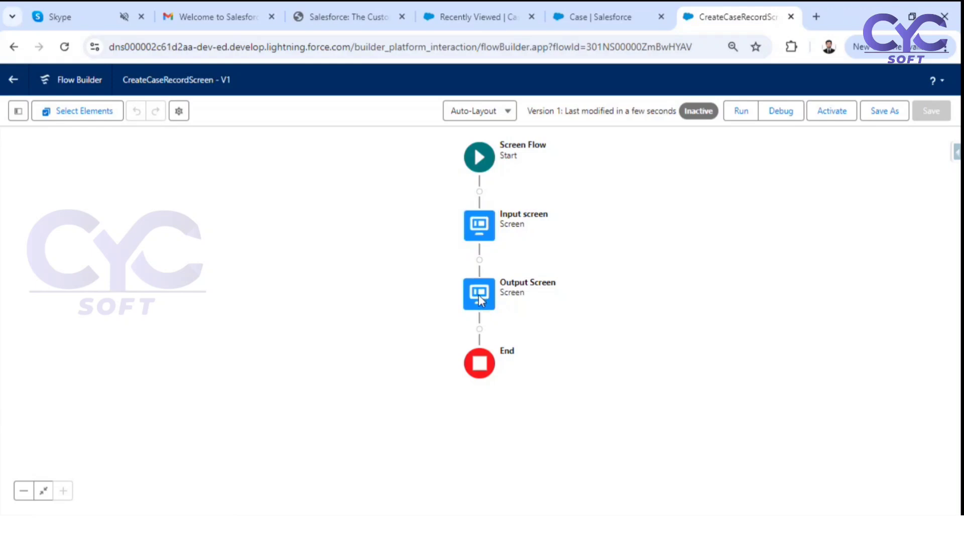
# Remove the Description line from the Output Screen's display text and save the flow
pyautogui.doubleClick(478, 295)
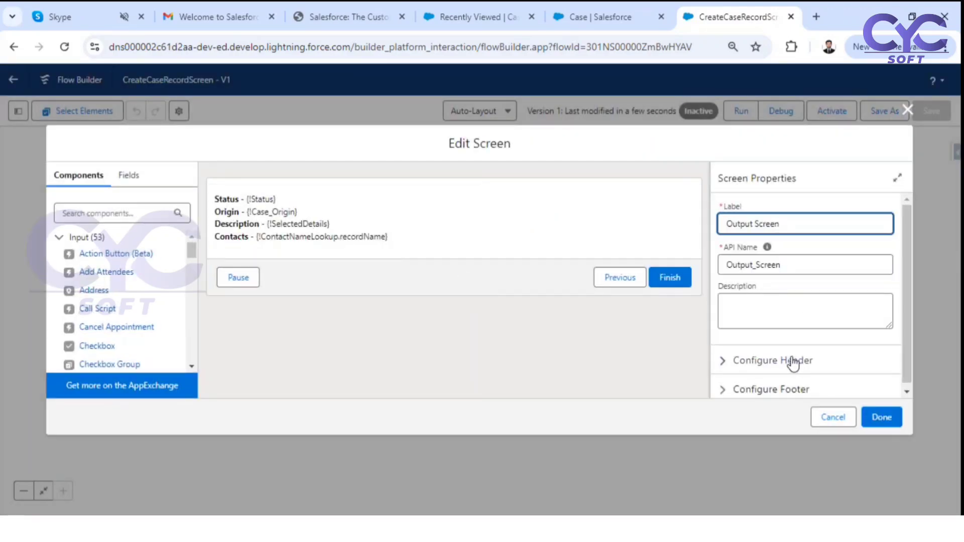
pyautogui.click(566, 230)
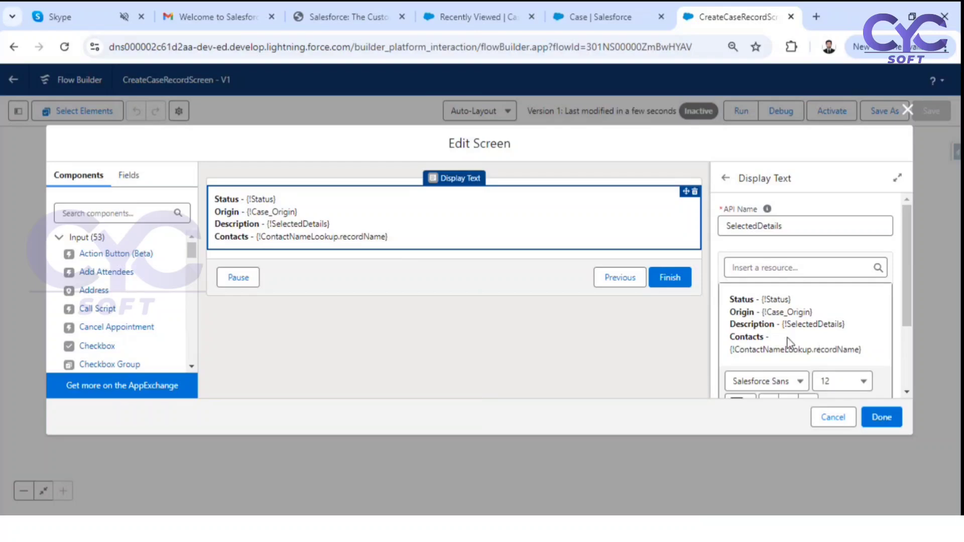
pyautogui.moveTo(847, 324); pyautogui.dragTo(718, 326)
pyautogui.press('BackSpace')
pyautogui.press('BackSpace')
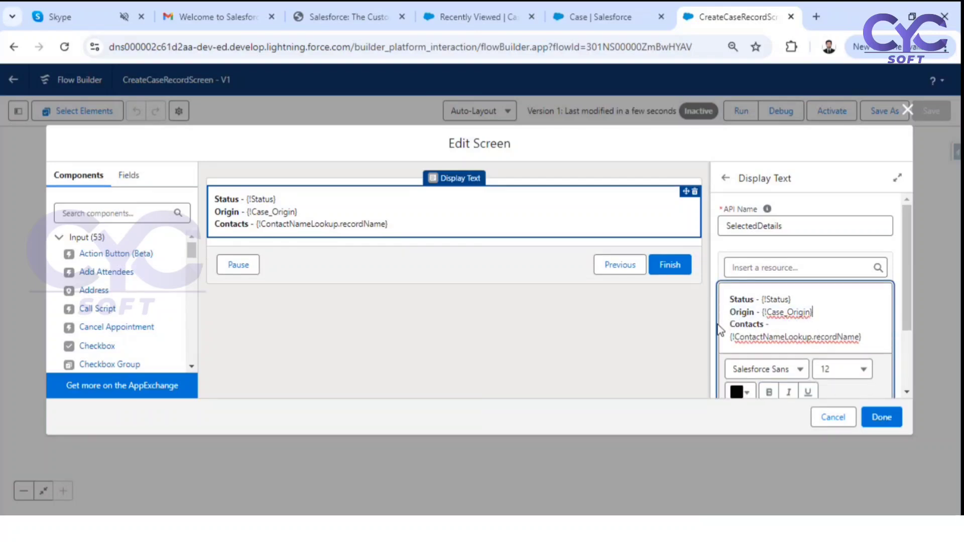
pyautogui.click(883, 419)
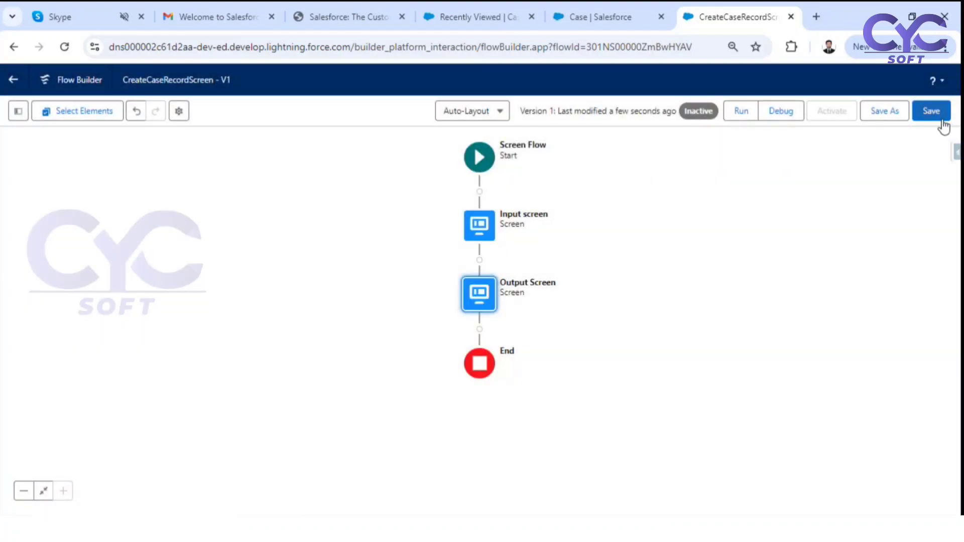
pyautogui.click(941, 118)
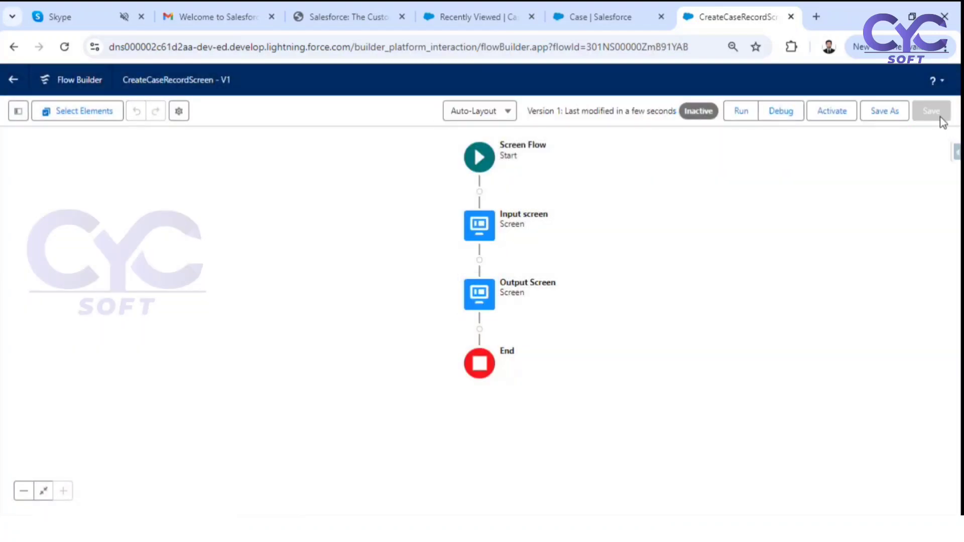
# Debug the flow, choosing status New, case origin Phone and the first recent contact on the input screen
pyautogui.click(781, 118)
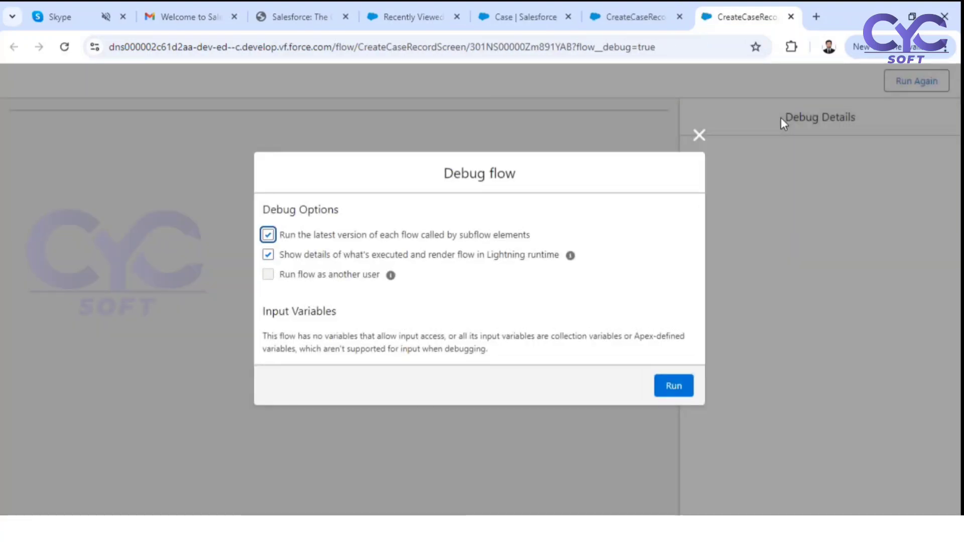
pyautogui.click(661, 388)
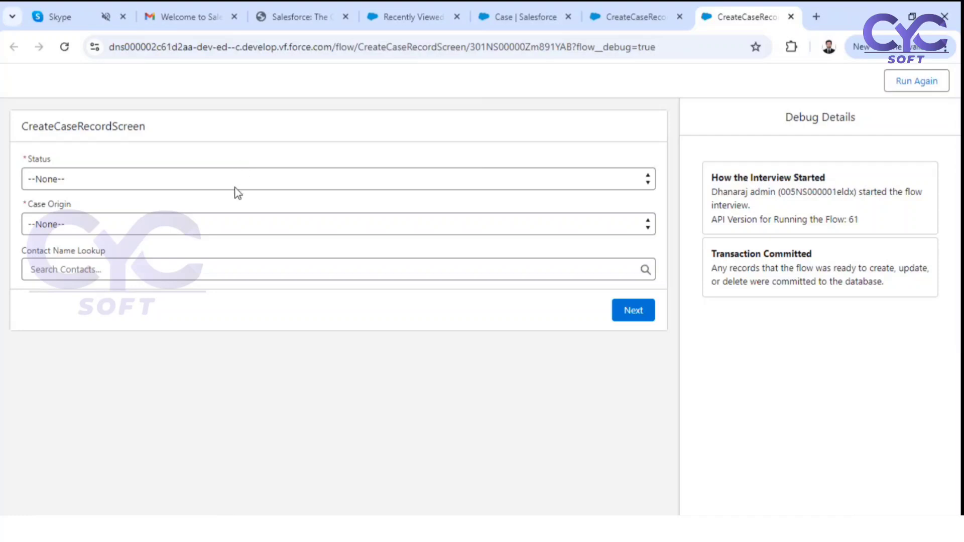
pyautogui.click(182, 178)
pyautogui.click(93, 215)
pyautogui.click(91, 225)
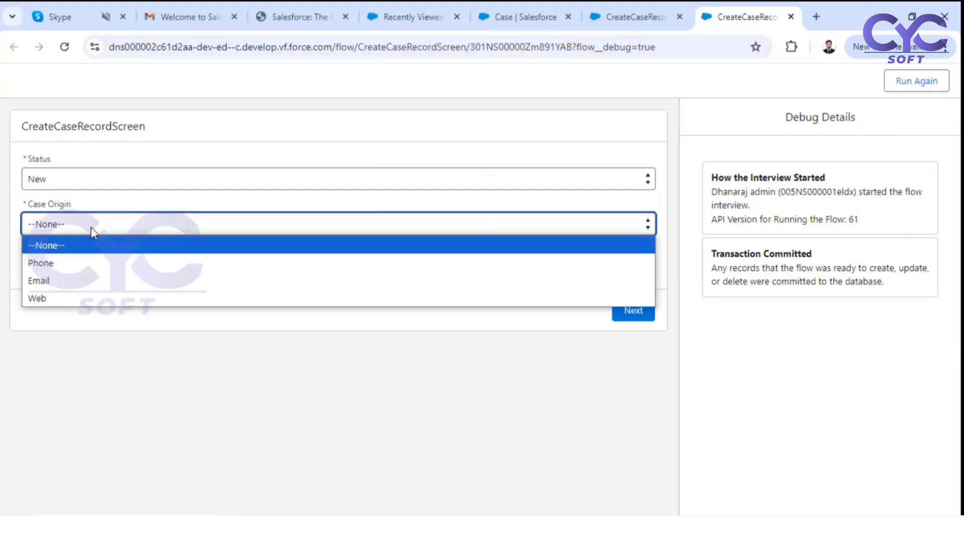
pyautogui.click(80, 262)
pyautogui.click(60, 269)
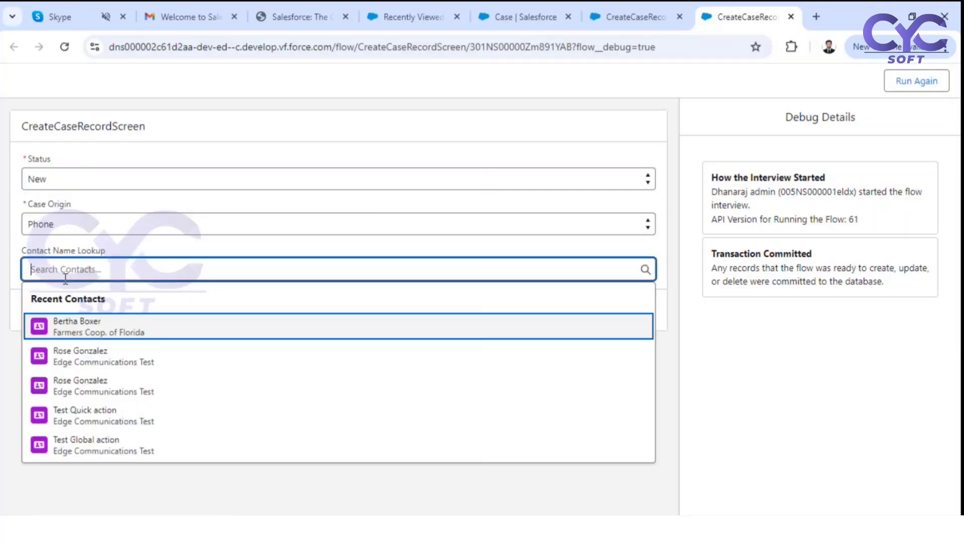
pyautogui.click(77, 323)
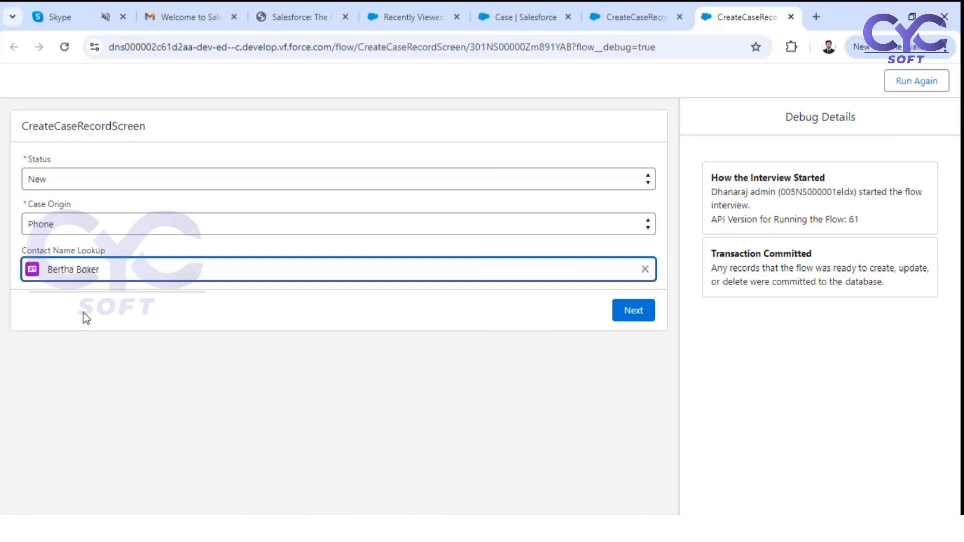
# Advance to the output screen, check the displayed status, origin and contact, and close the debug run
pyautogui.click(633, 311)
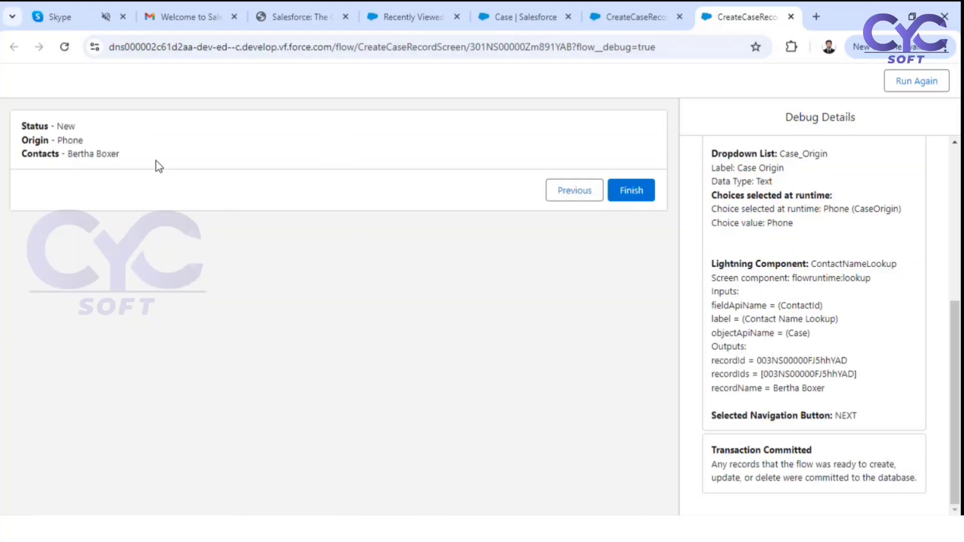
pyautogui.moveTo(23, 125); pyautogui.dragTo(118, 149)
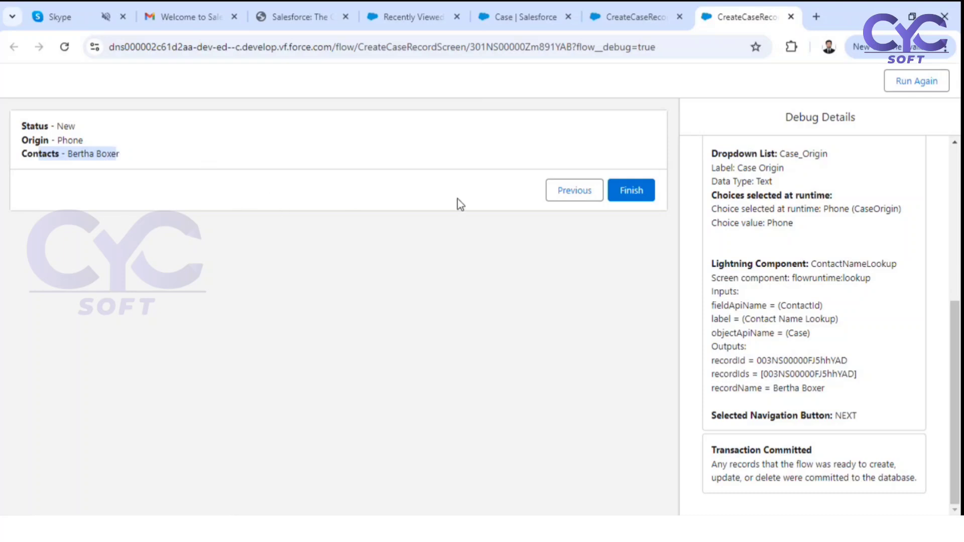
pyautogui.click(791, 17)
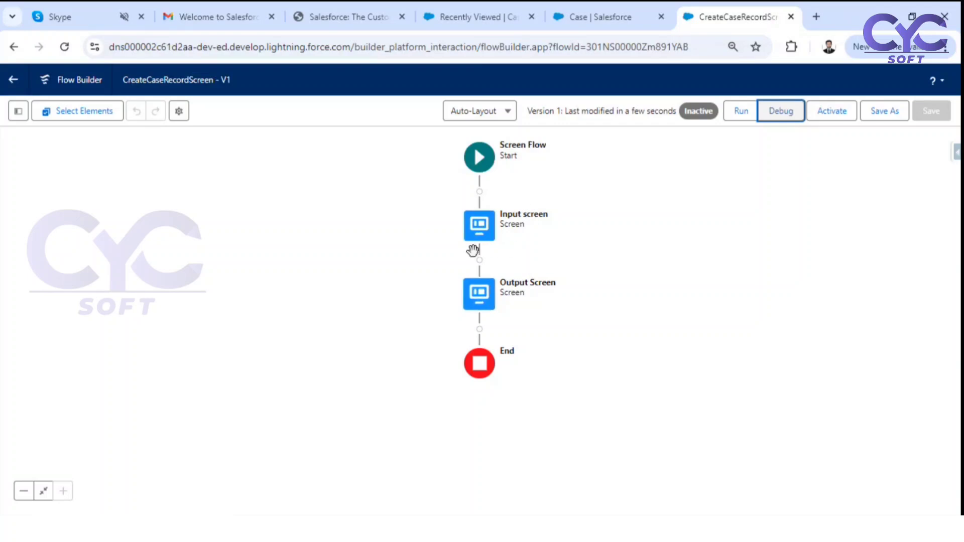
# Examine the field layout of the standard New Case form, close it without saving, and return to the flow
pyautogui.click(594, 12)
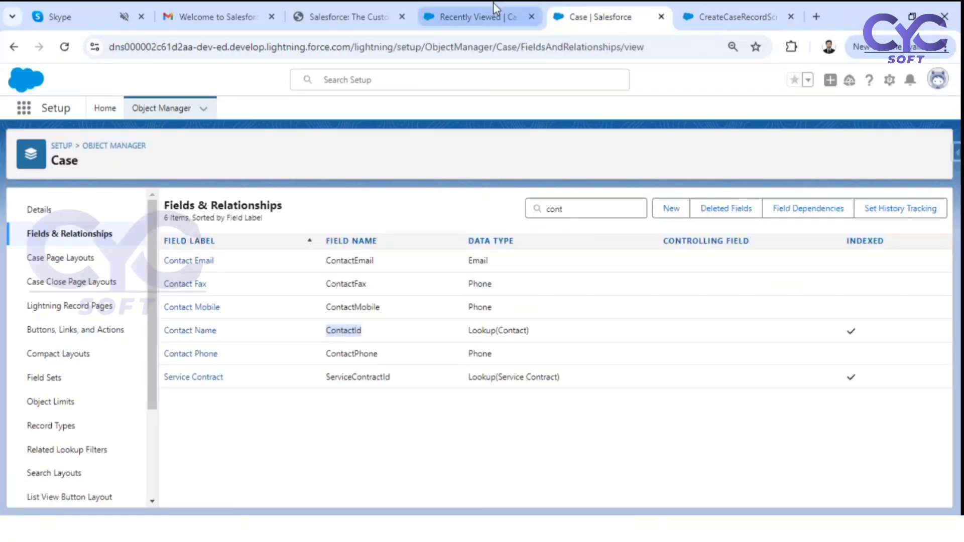
pyautogui.click(477, 15)
pyautogui.click(780, 150)
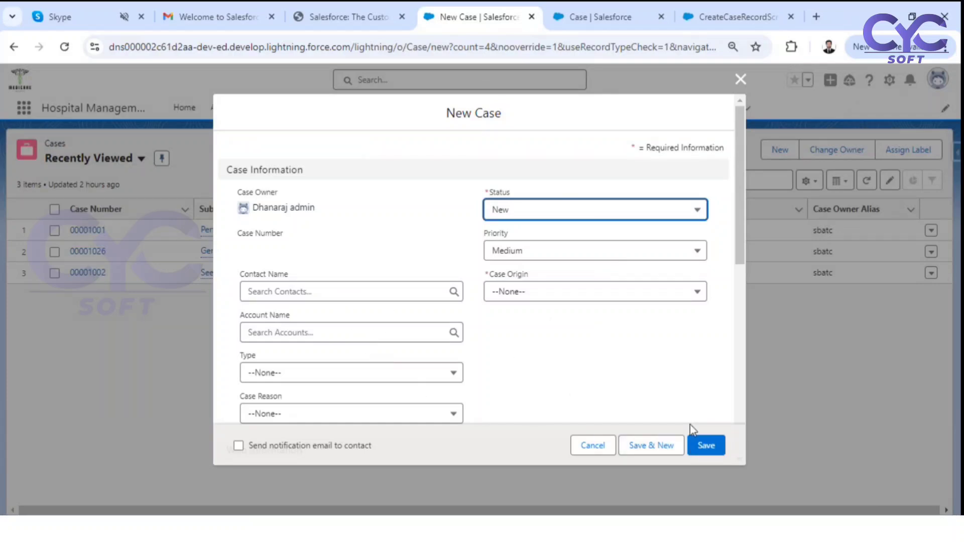
pyautogui.click(742, 77)
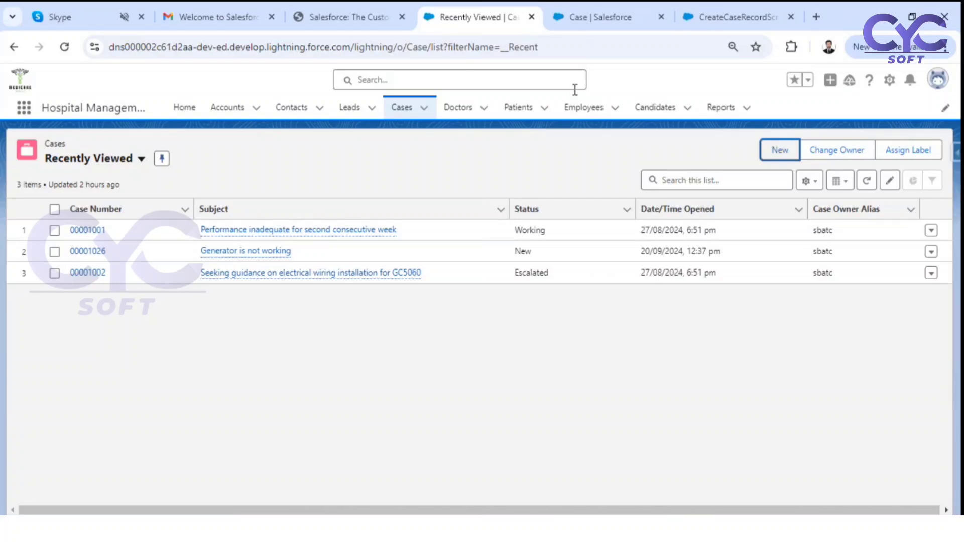
pyautogui.click(700, 20)
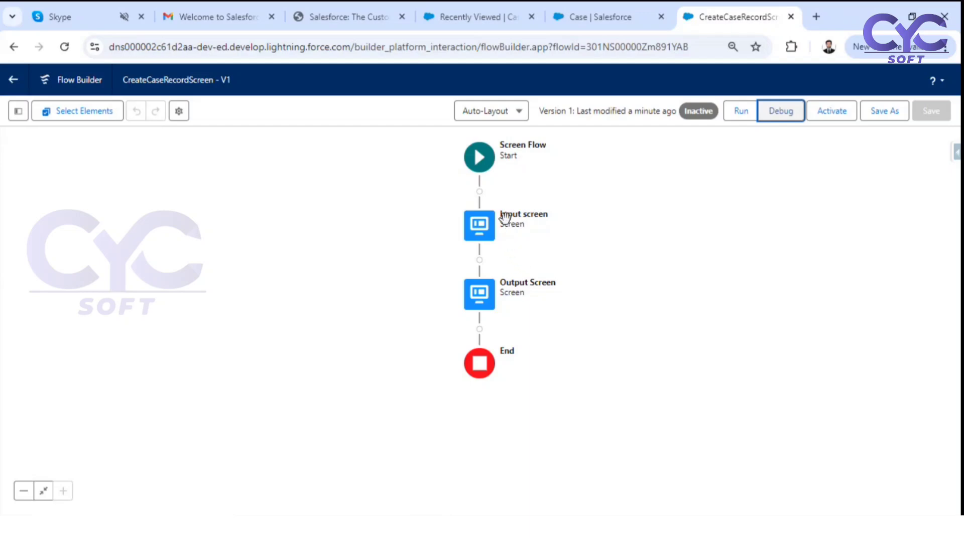
pyautogui.click(589, 10)
pyautogui.click(730, 15)
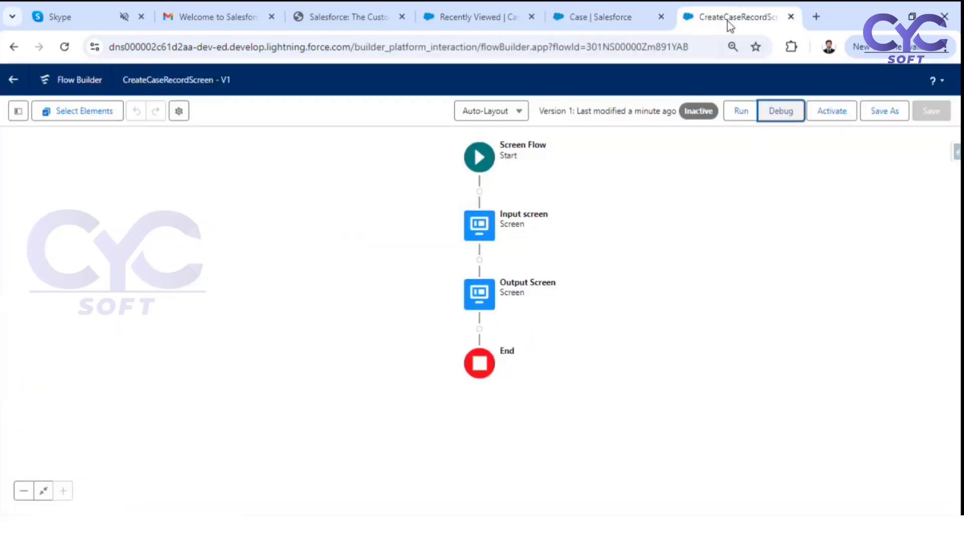
# Open the Input screen element for editing and add a Section component above the Status field
pyautogui.click(480, 227)
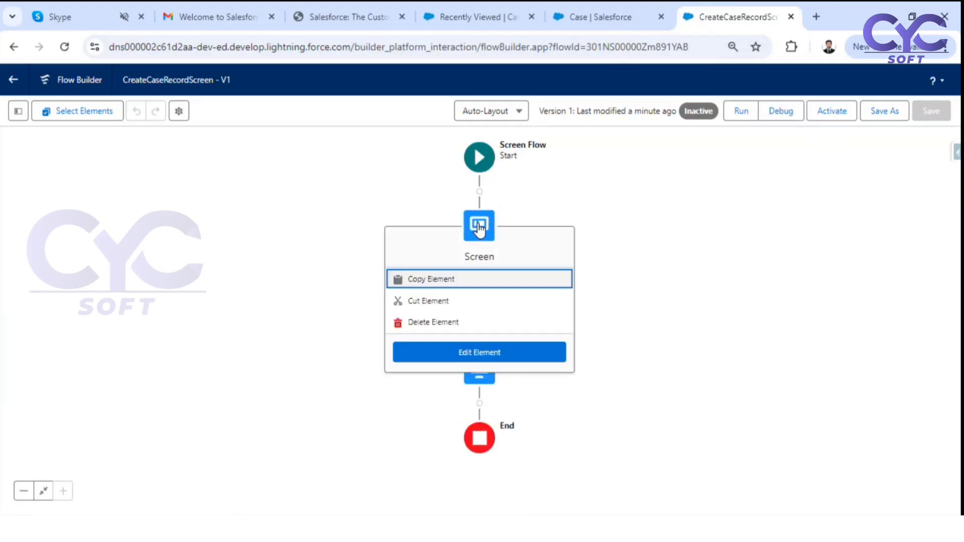
pyautogui.click(469, 353)
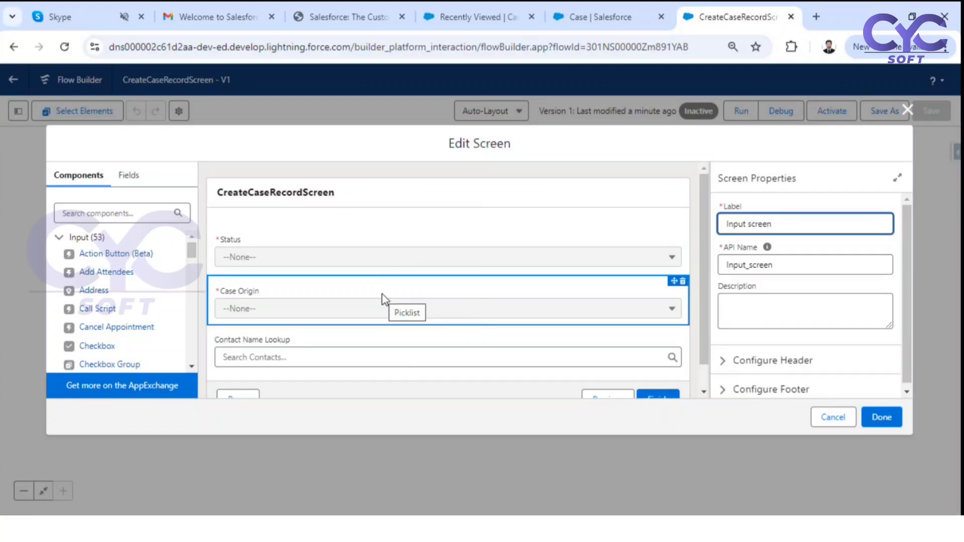
pyautogui.scroll(-15, 116, 311)
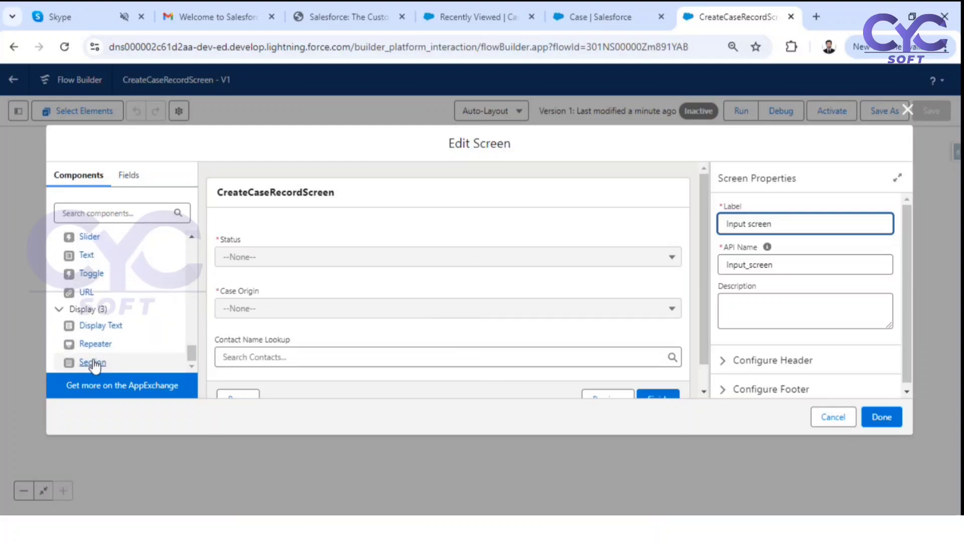
pyautogui.moveTo(94, 365); pyautogui.dragTo(331, 231)
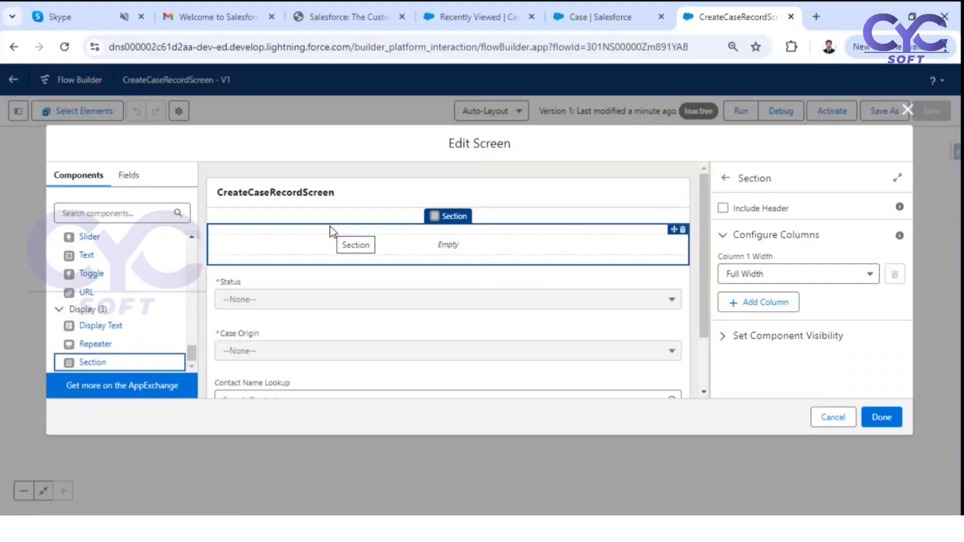
# Add a second column to the new section so both columns are half width
pyautogui.click(753, 275)
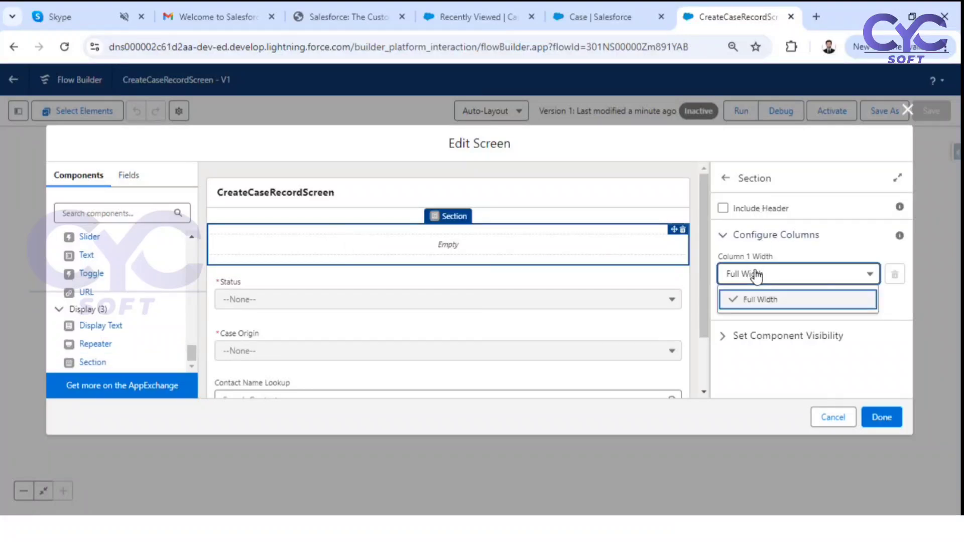
pyautogui.click(752, 239)
pyautogui.click(752, 240)
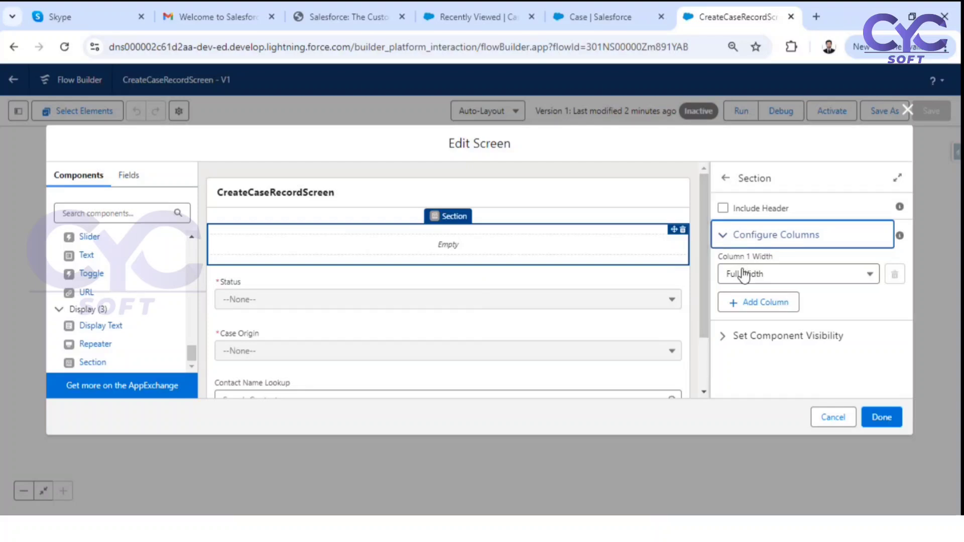
pyautogui.click(747, 304)
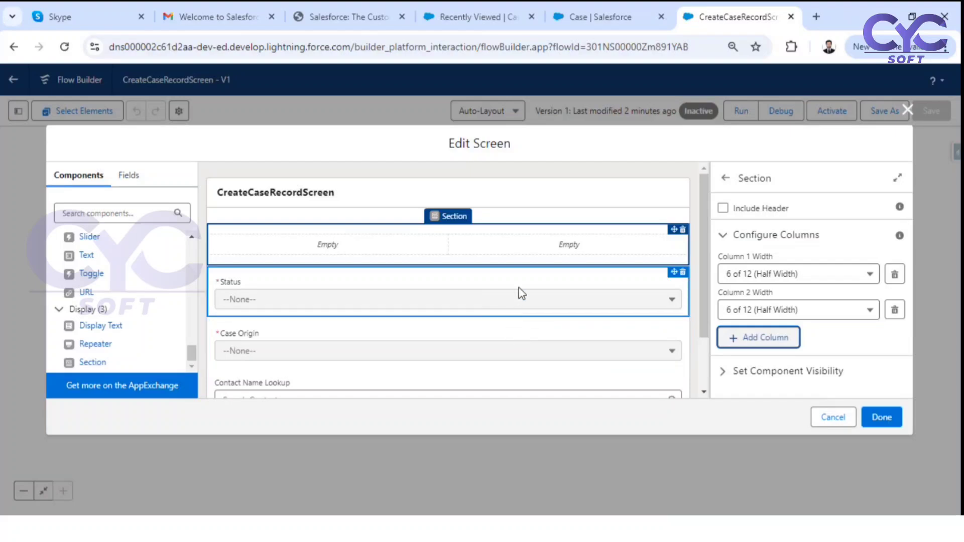
# Move Status and Case Origin into the section's first column and Contact Name Lookup into its second column
pyautogui.click(512, 317)
pyautogui.scroll(-2, 511, 326)
pyautogui.scroll(2, 268, 252)
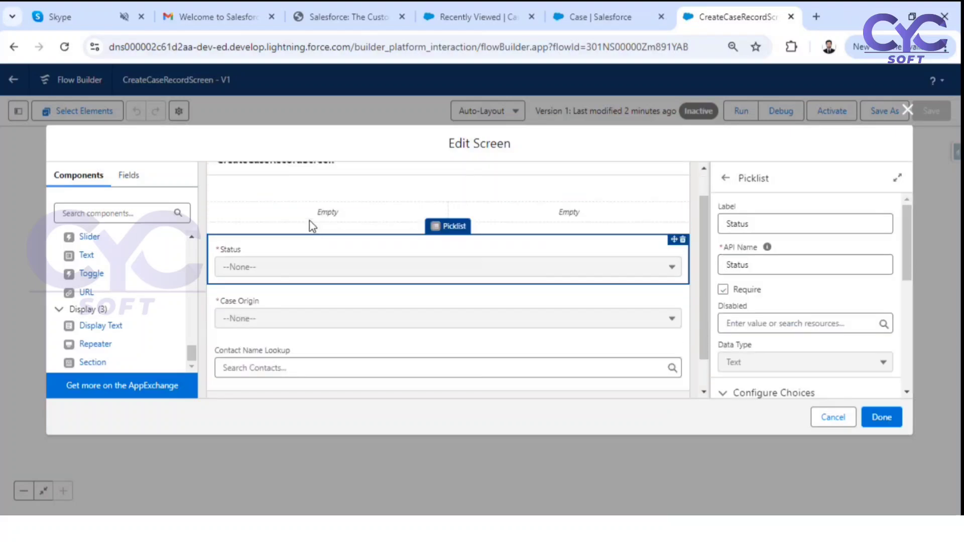
pyautogui.moveTo(260, 283); pyautogui.dragTo(271, 240)
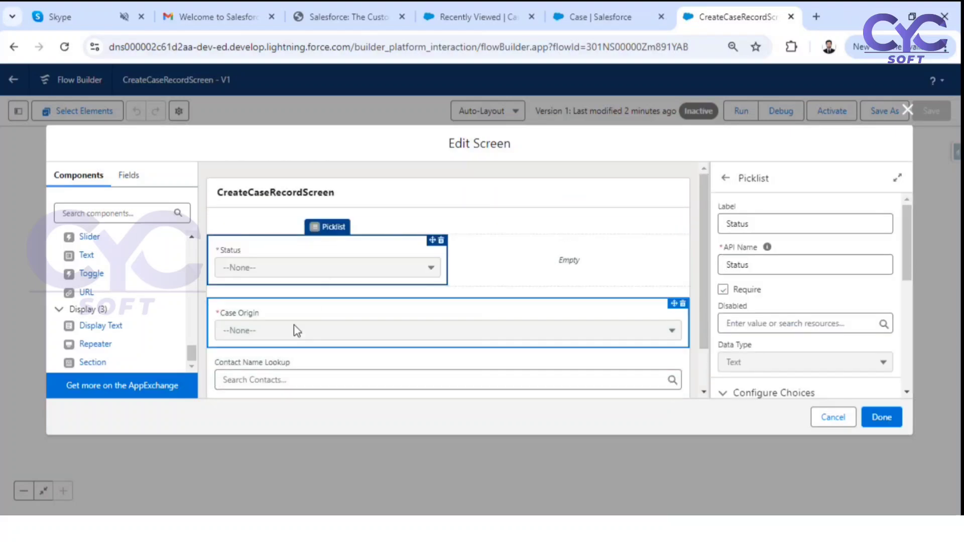
pyautogui.moveTo(272, 317); pyautogui.dragTo(273, 275)
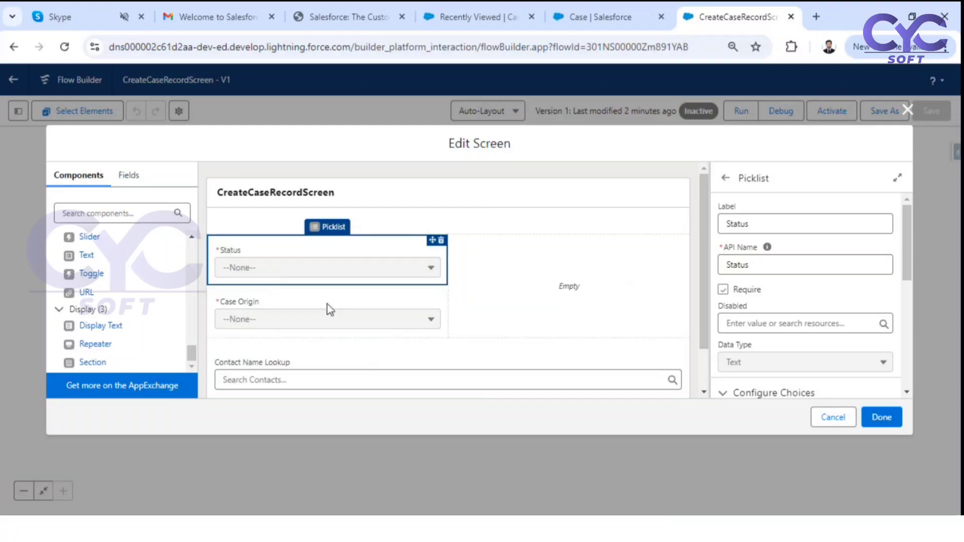
pyautogui.scroll(-1, 269, 317)
pyautogui.moveTo(269, 317); pyautogui.dragTo(523, 209)
pyautogui.scroll(1, 522, 208)
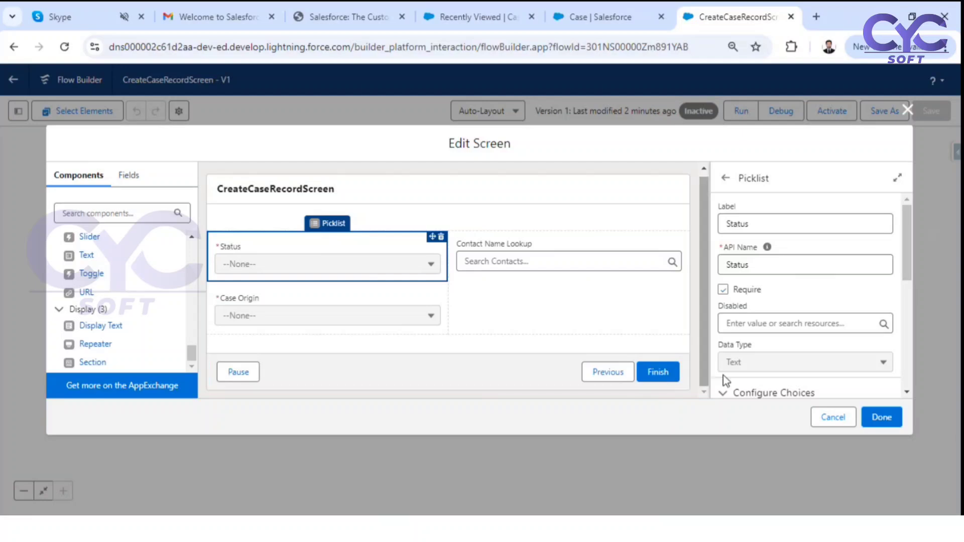
# Finish editing the Input screen, save the flow, and run it in debug mode
pyautogui.click(879, 419)
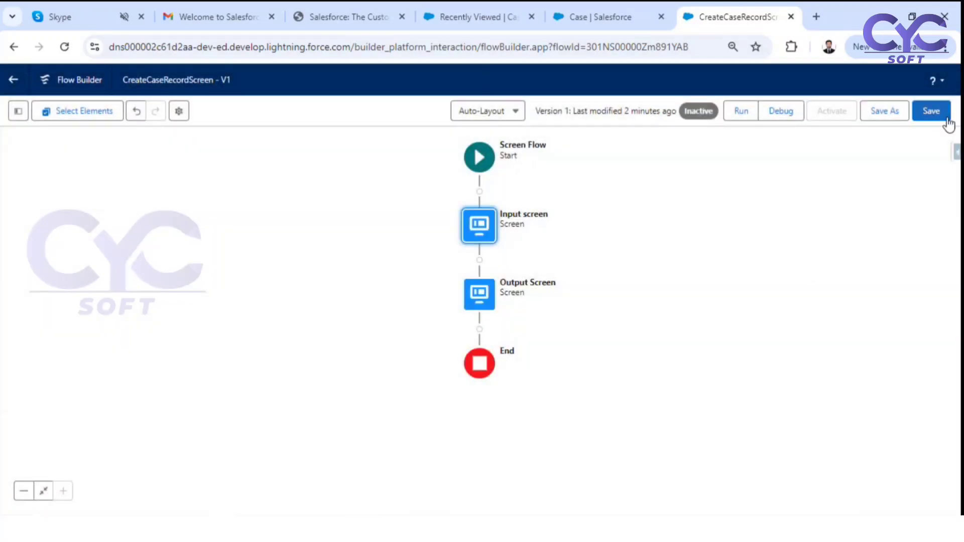
pyautogui.click(931, 113)
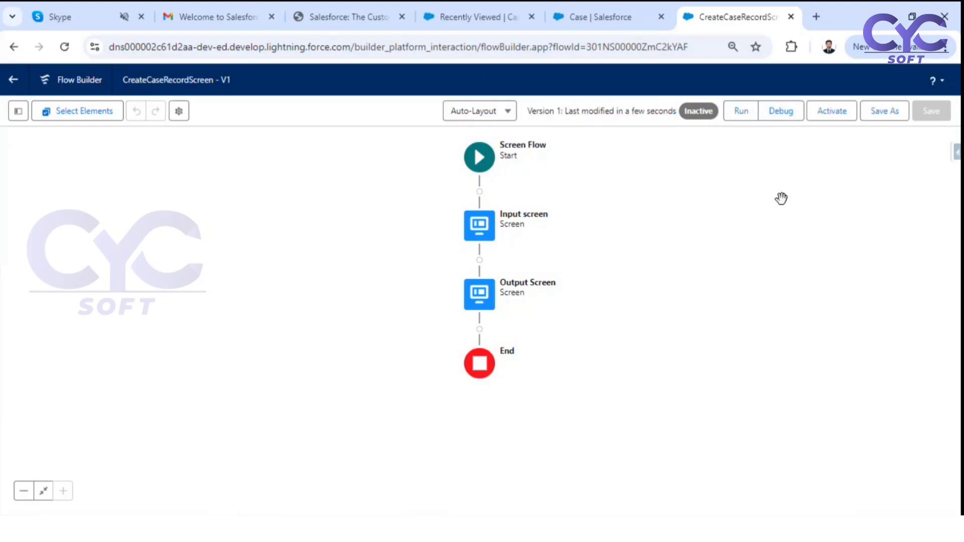
pyautogui.click(780, 111)
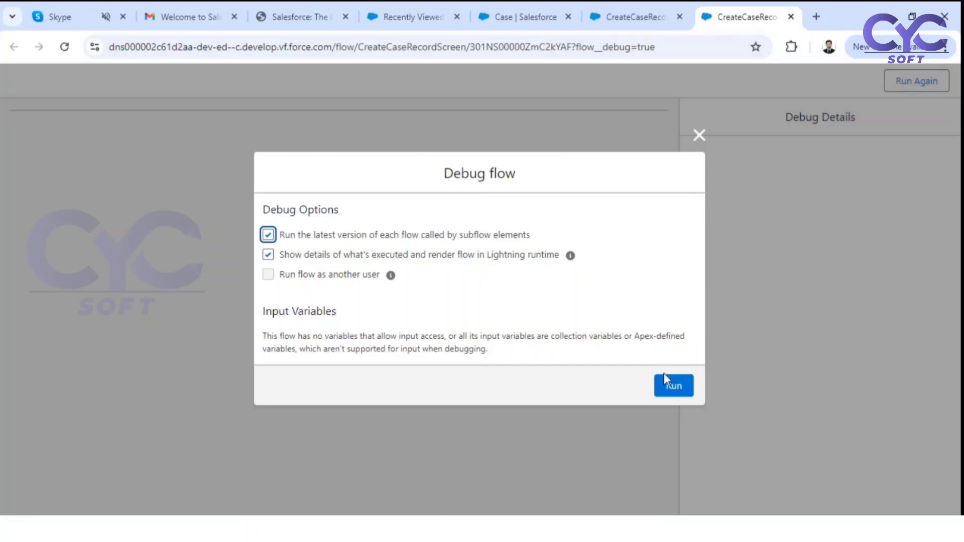
pyautogui.click(676, 387)
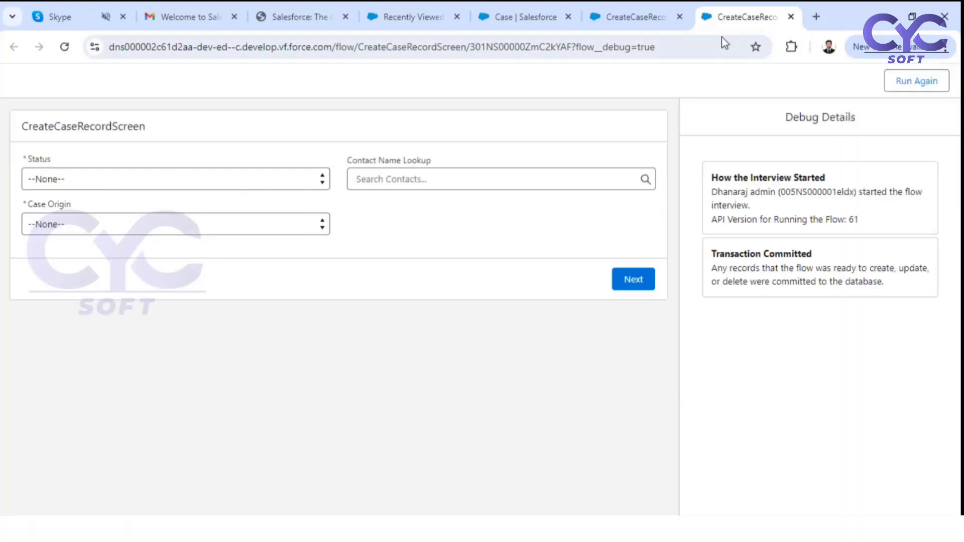
# Open the New Case form from the Cases list to compare its layout with the flow's two-column input screen
pyautogui.click(628, 17)
pyautogui.click(523, 17)
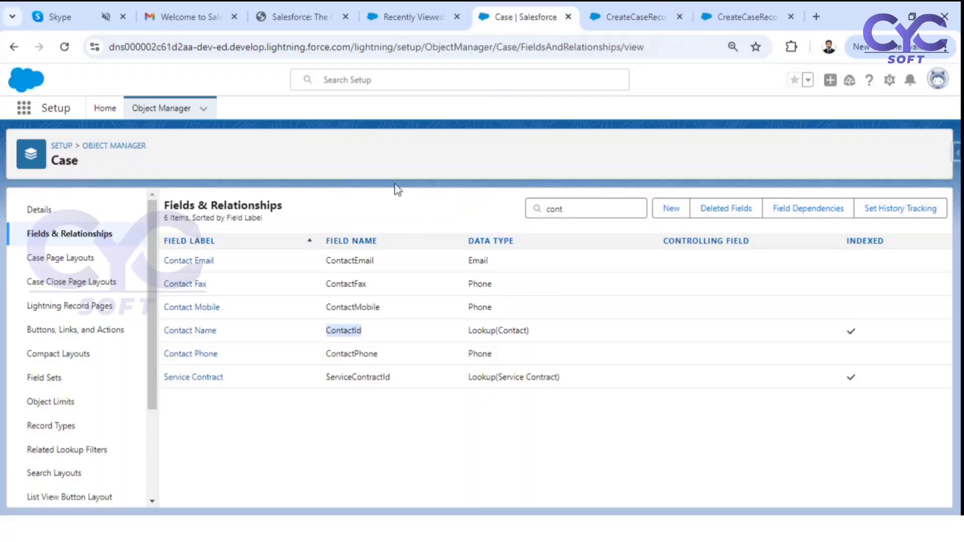
pyautogui.click(409, 17)
pyautogui.click(780, 151)
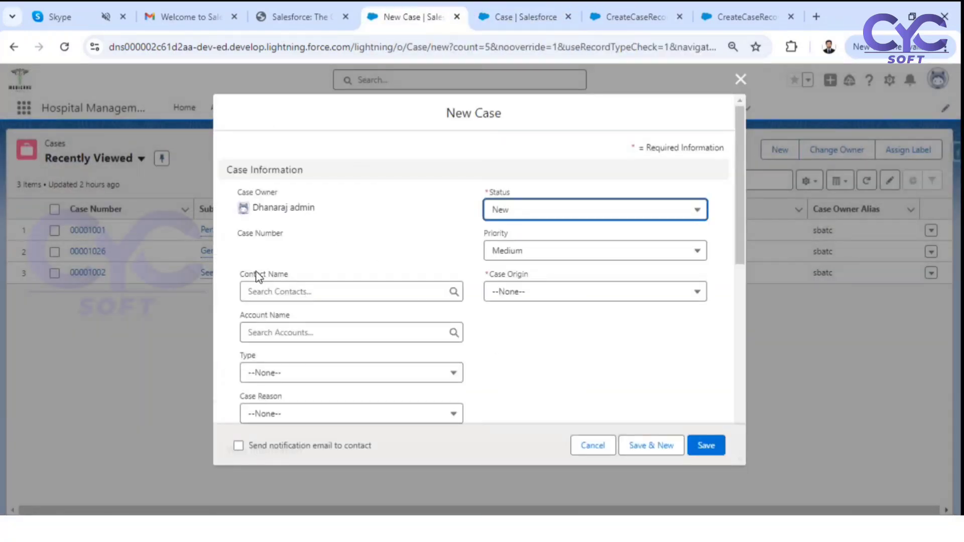
# Examine the field sections of the New Case form, close it without saving, and compare it with the flow's debug screen
pyautogui.click(281, 277)
pyautogui.click(276, 314)
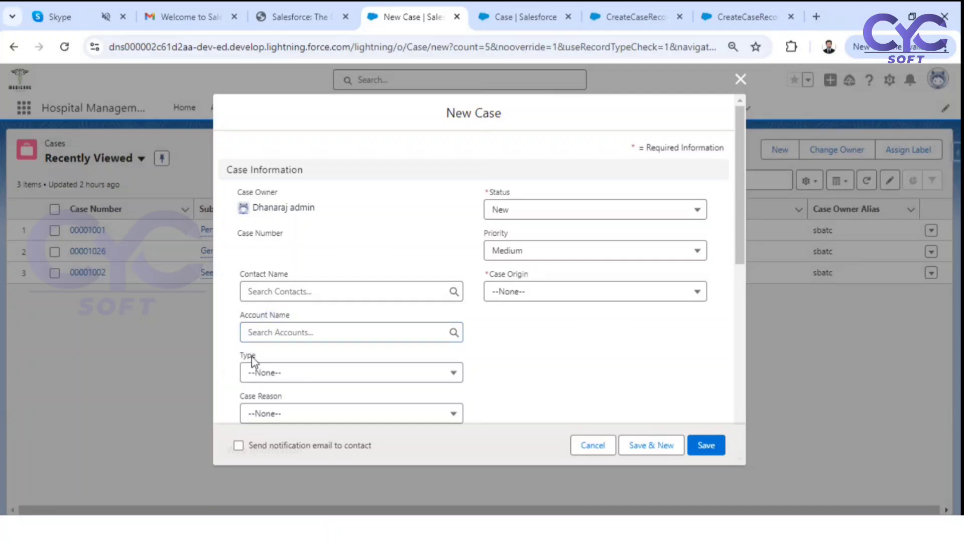
pyautogui.click(255, 372)
pyautogui.click(583, 396)
pyautogui.scroll(-3, 491, 340)
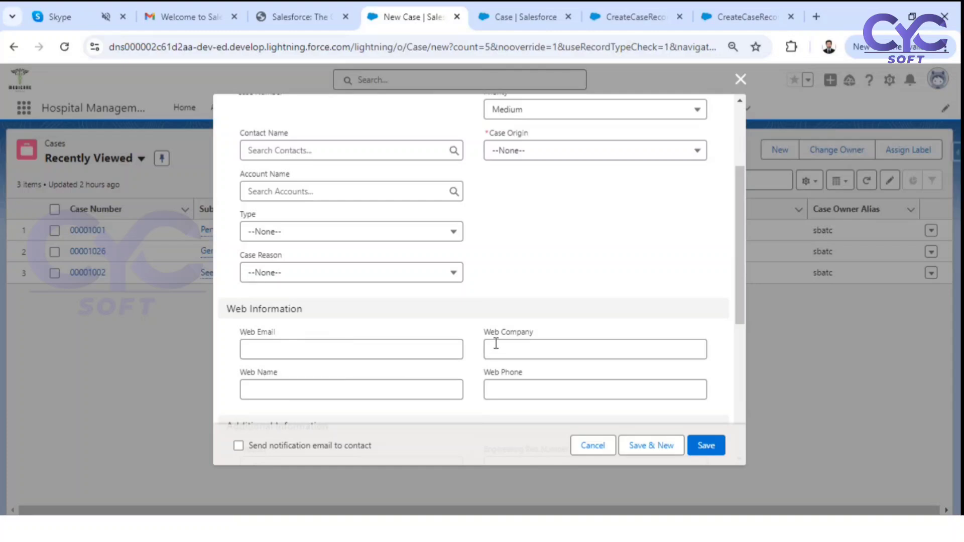
pyautogui.scroll(-3, 478, 372)
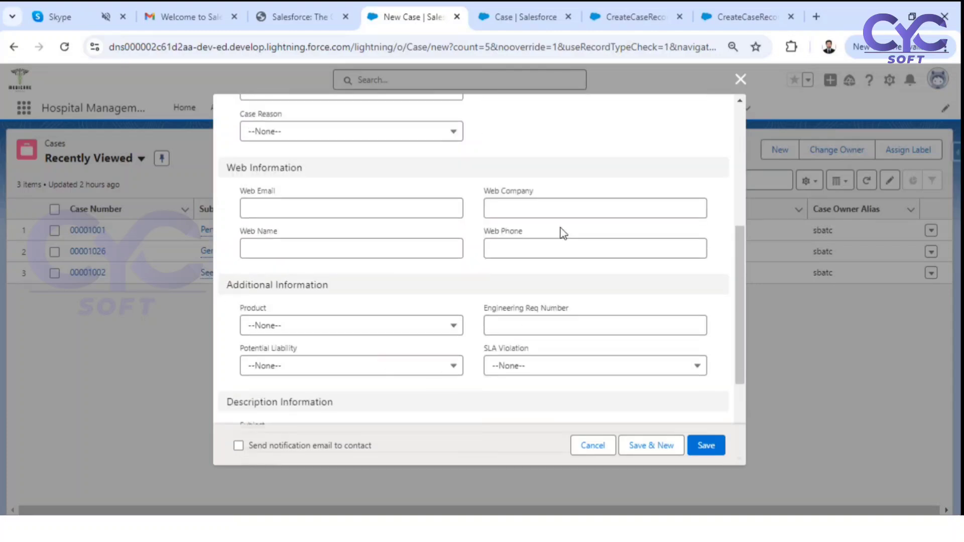
pyautogui.scroll(-3, 280, 328)
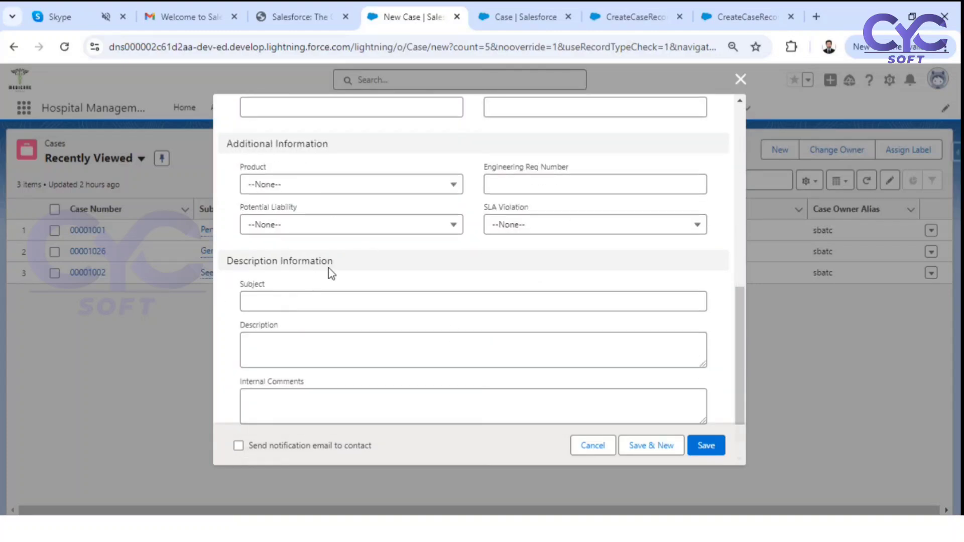
pyautogui.scroll(6, 394, 332)
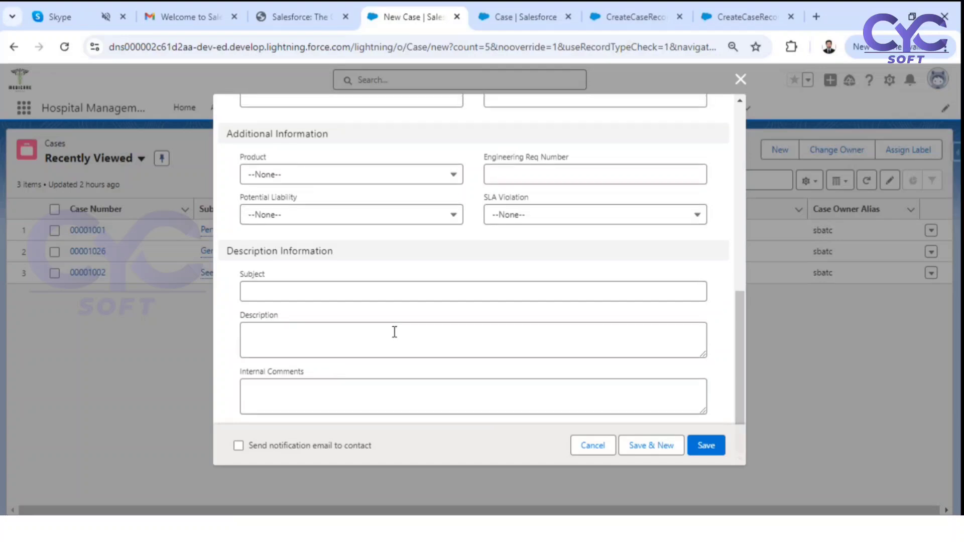
pyautogui.scroll(2, 395, 331)
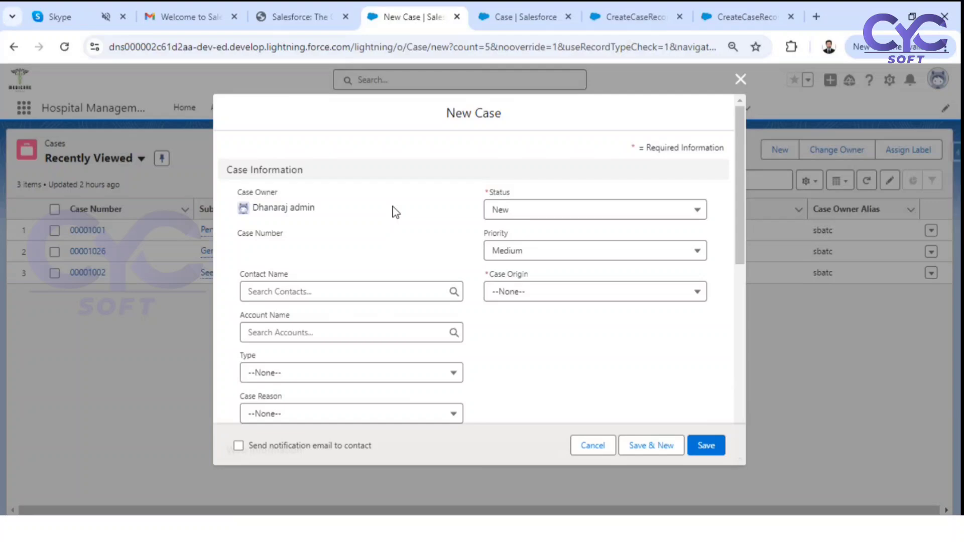
pyautogui.click(742, 80)
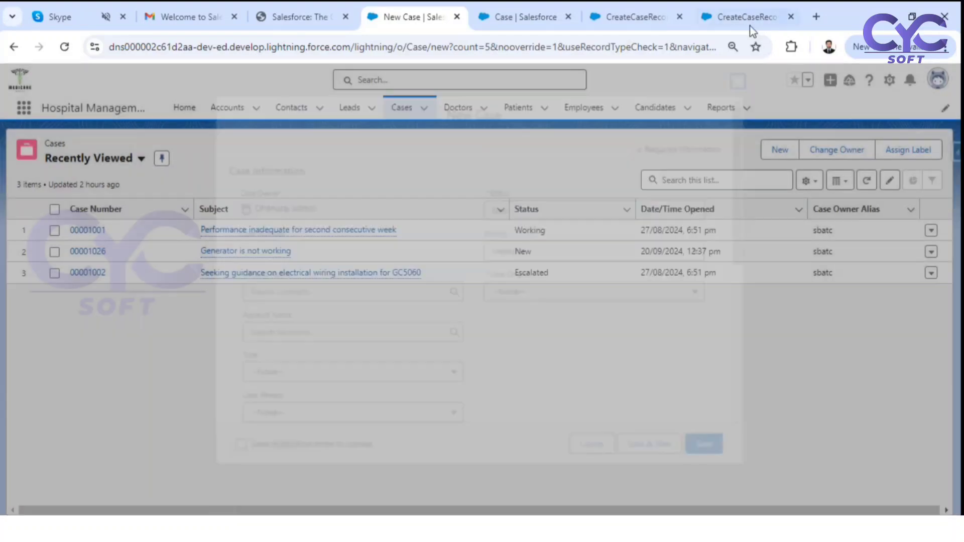
pyautogui.click(749, 24)
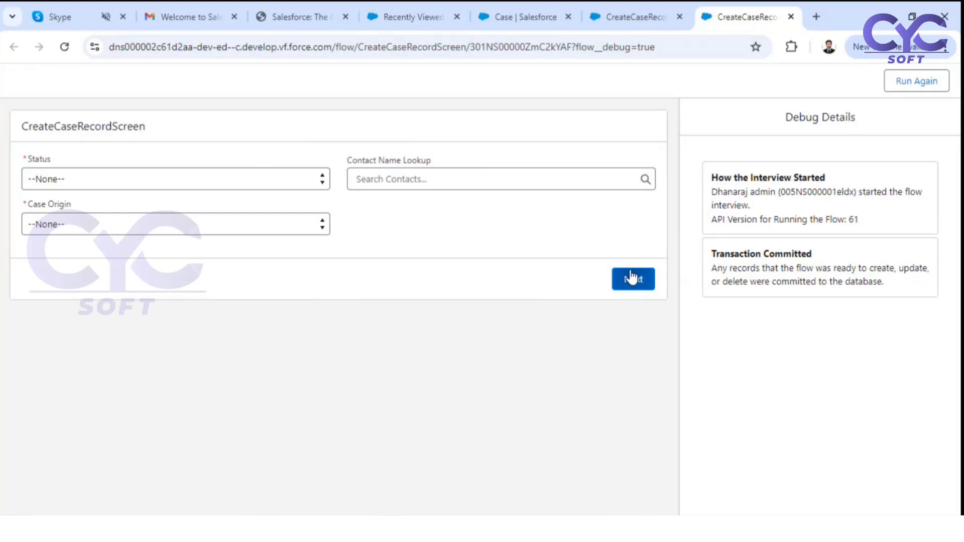
# Open the flow's Input screen for editing and turn off its header
pyautogui.click(639, 7)
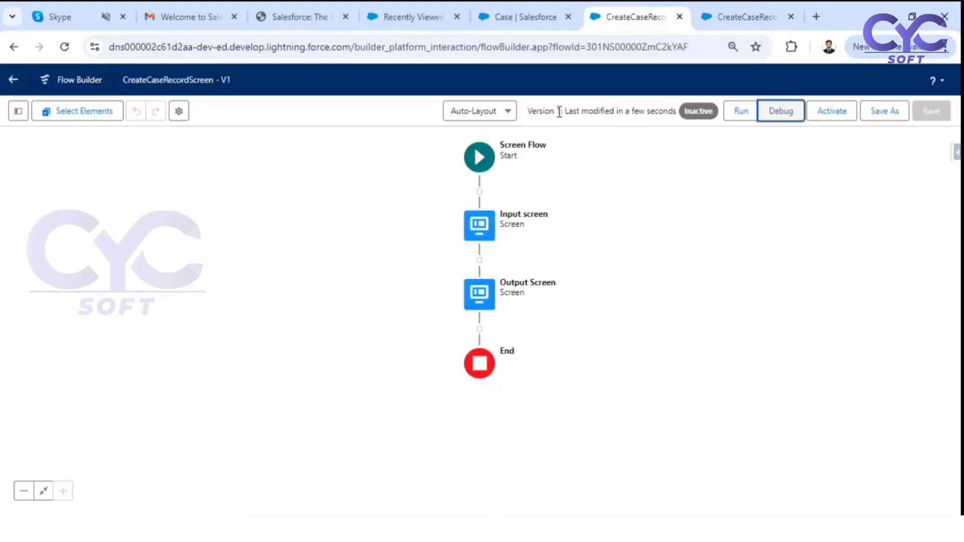
pyautogui.doubleClick(476, 227)
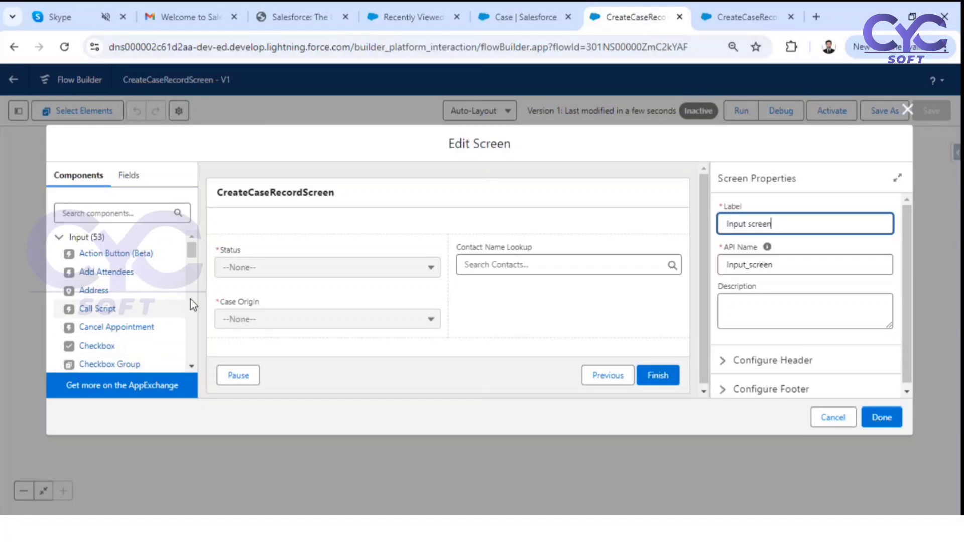
pyautogui.click(345, 230)
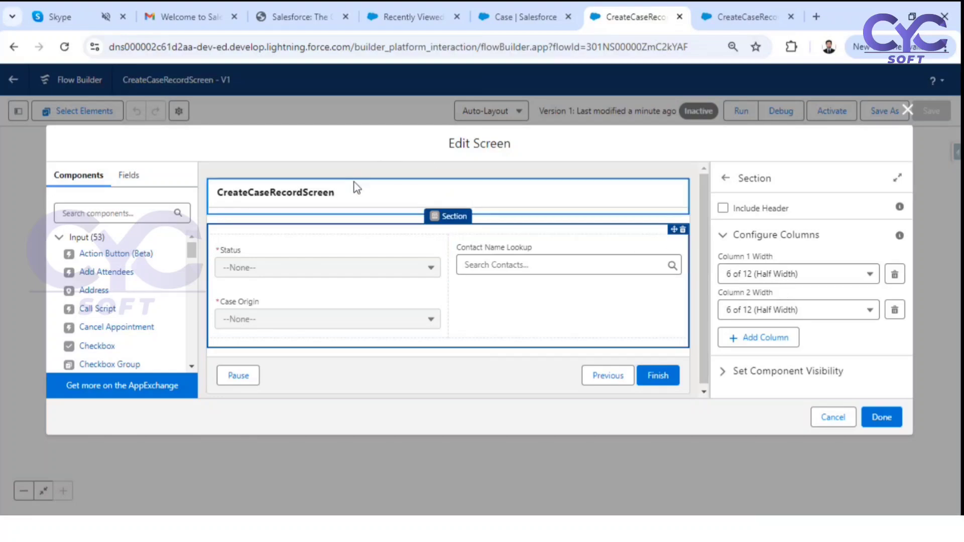
pyautogui.click(350, 201)
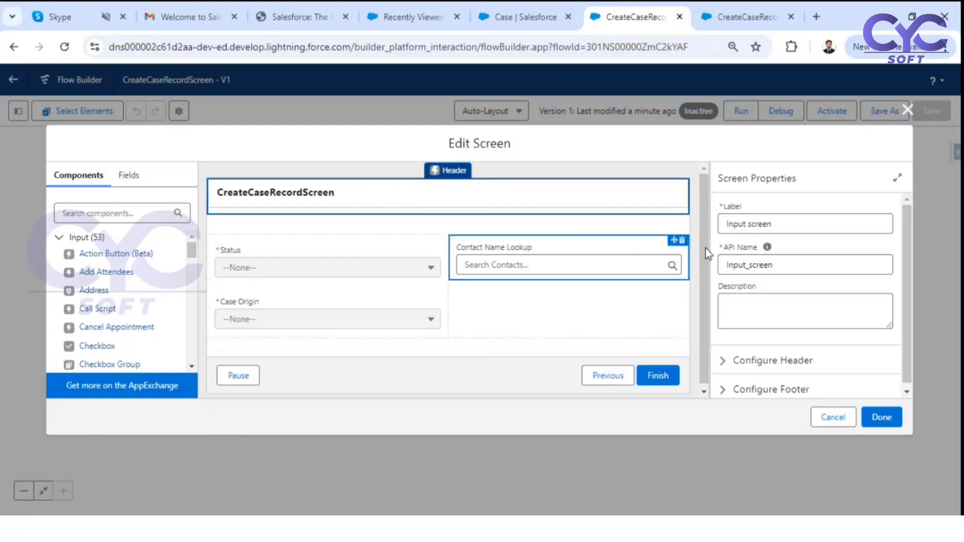
pyautogui.click(736, 361)
pyautogui.click(724, 377)
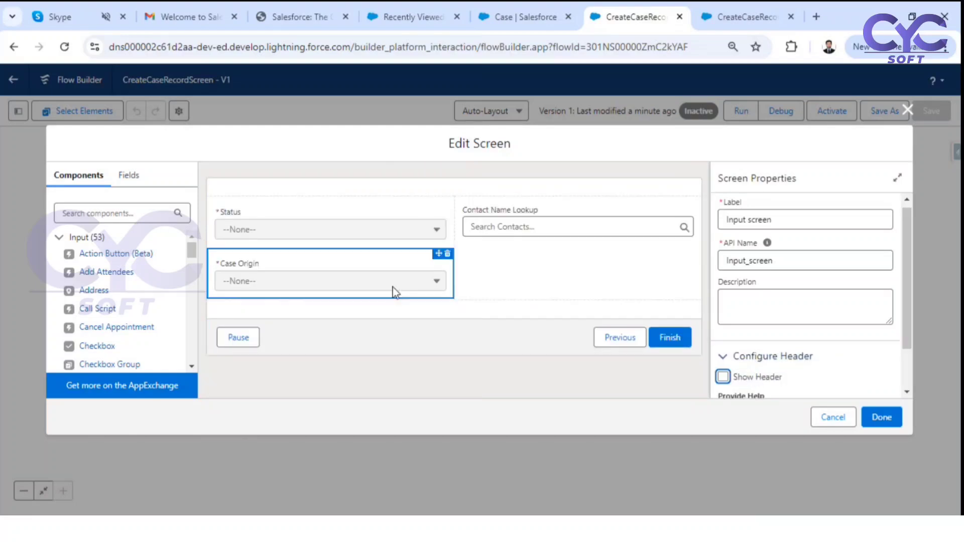
# Add a Call Script above the two-column section with API name CraeteCase and script text "Provide Values to Create Case"
pyautogui.moveTo(101, 309); pyautogui.dragTo(327, 193)
pyautogui.click(761, 219)
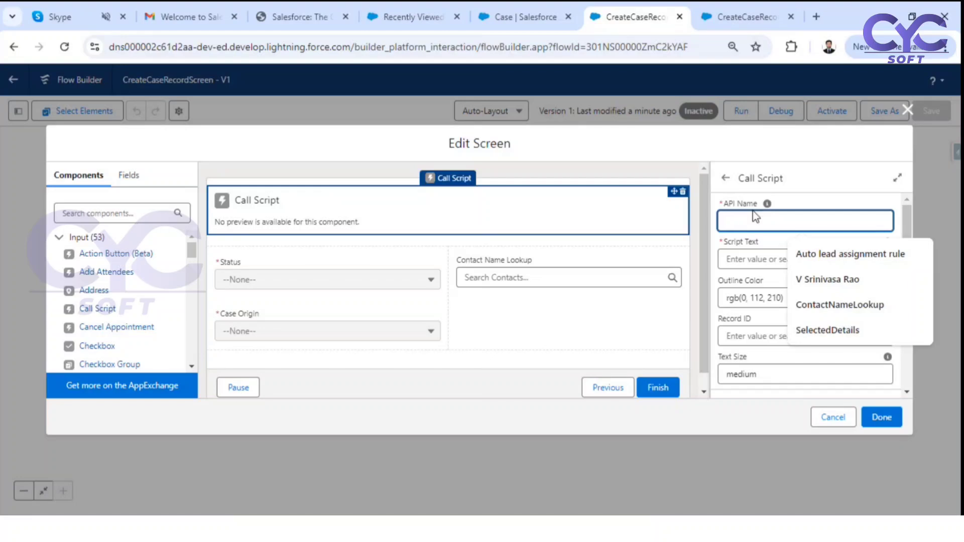
pyautogui.write('CraeteCase')
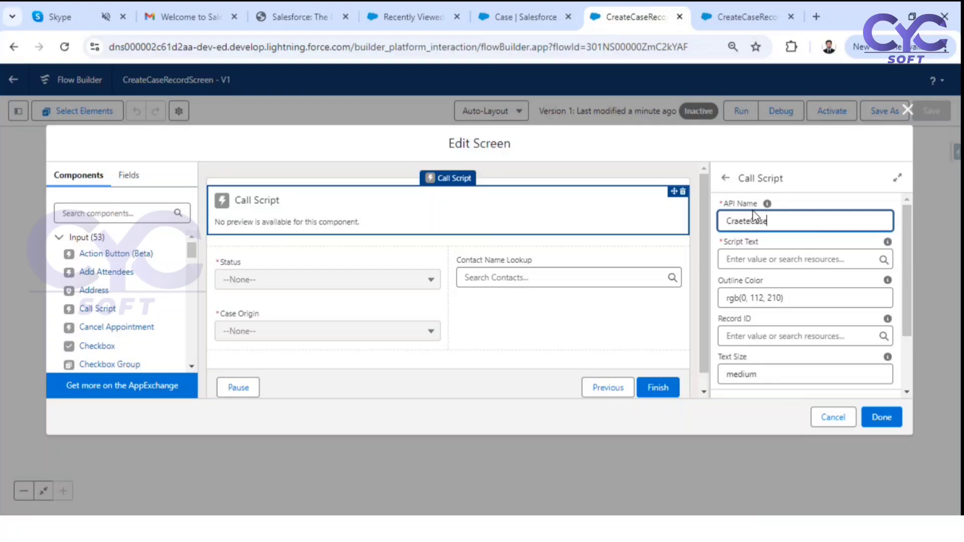
pyautogui.click(735, 261)
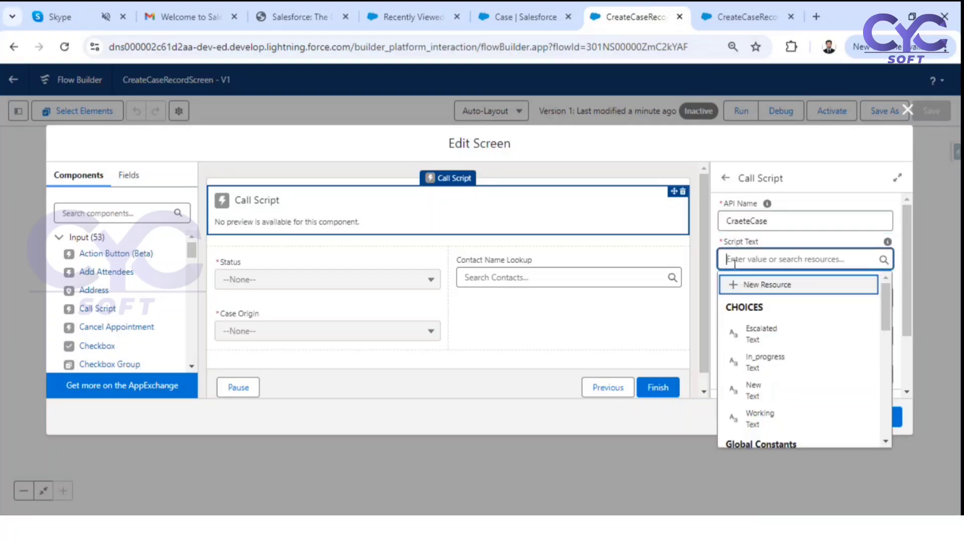
pyautogui.write('Prev')
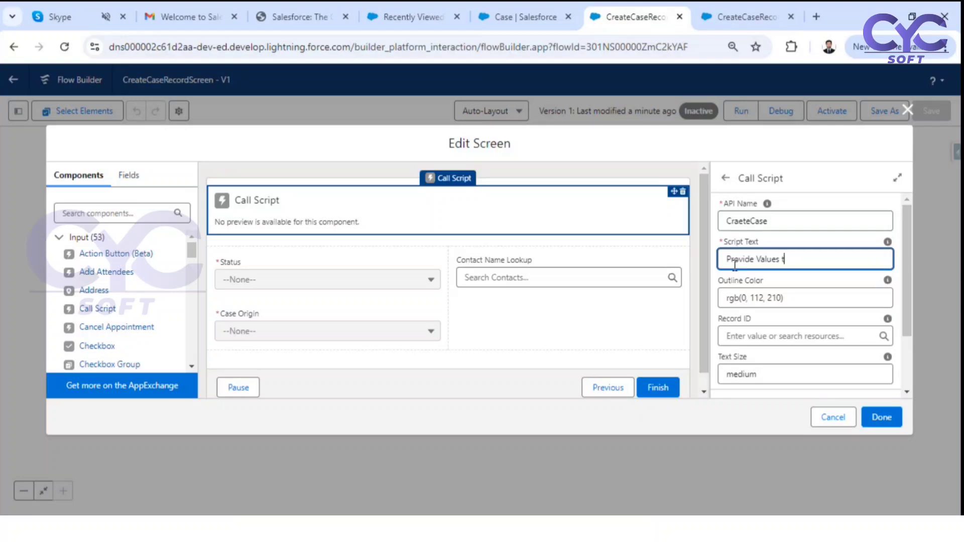
pyautogui.write('ide Values to Create Case')
pyautogui.click(797, 243)
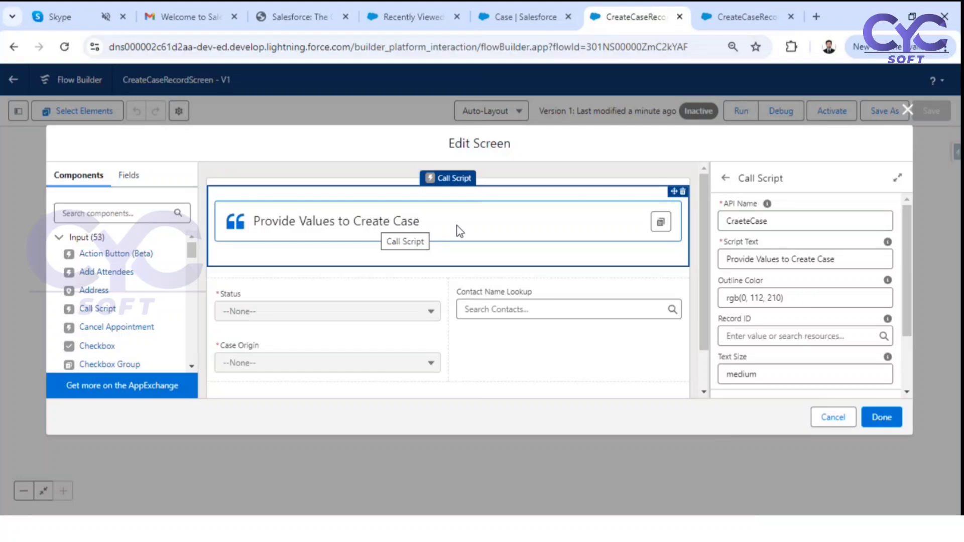
# Correct the script text to "Provide Values to Create a Case", finish editing the Input screen, and save the flow
pyautogui.doubleClick(821, 260)
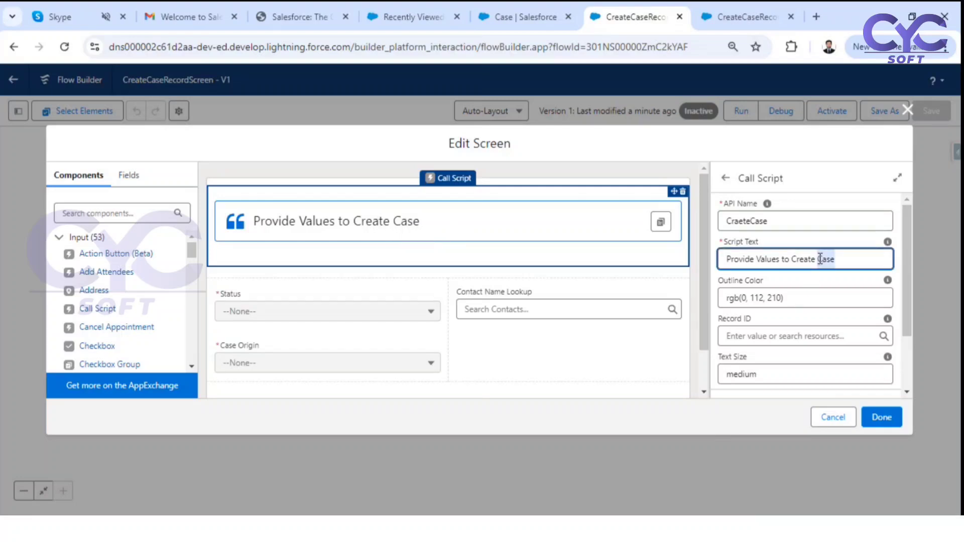
pyautogui.click(820, 259)
pyautogui.write('a')
pyautogui.click(880, 416)
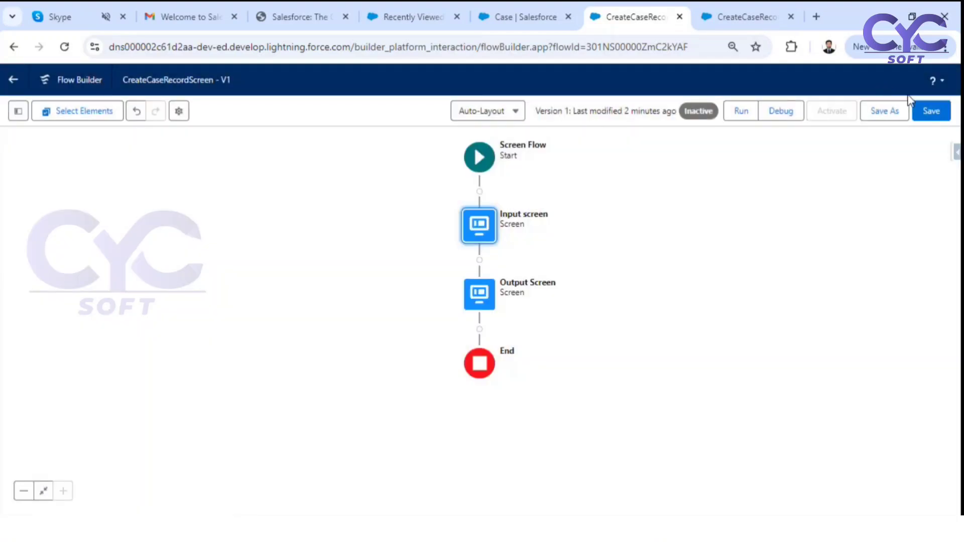
pyautogui.click(930, 113)
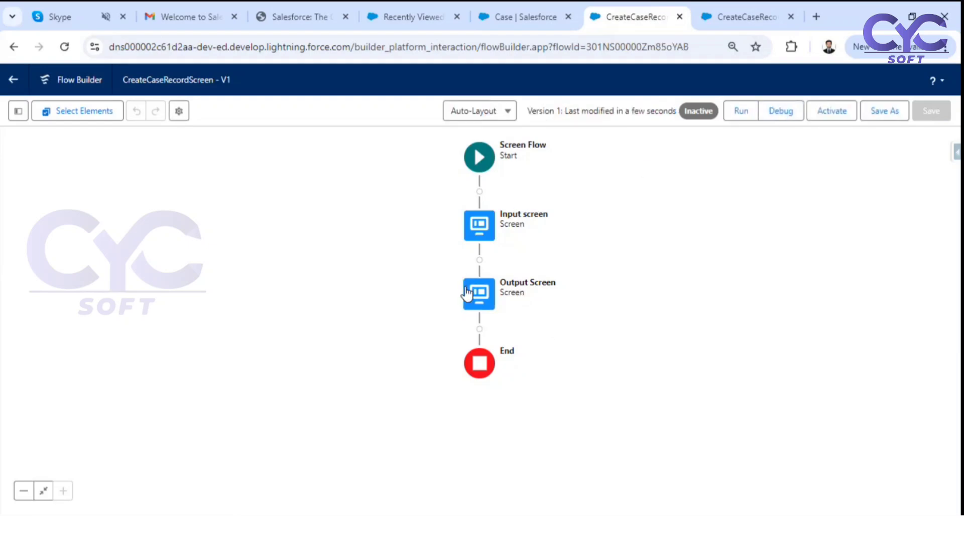
# Delete the Output Screen from the flow and open the choice of elements to add after the Input screen
pyautogui.click(486, 295)
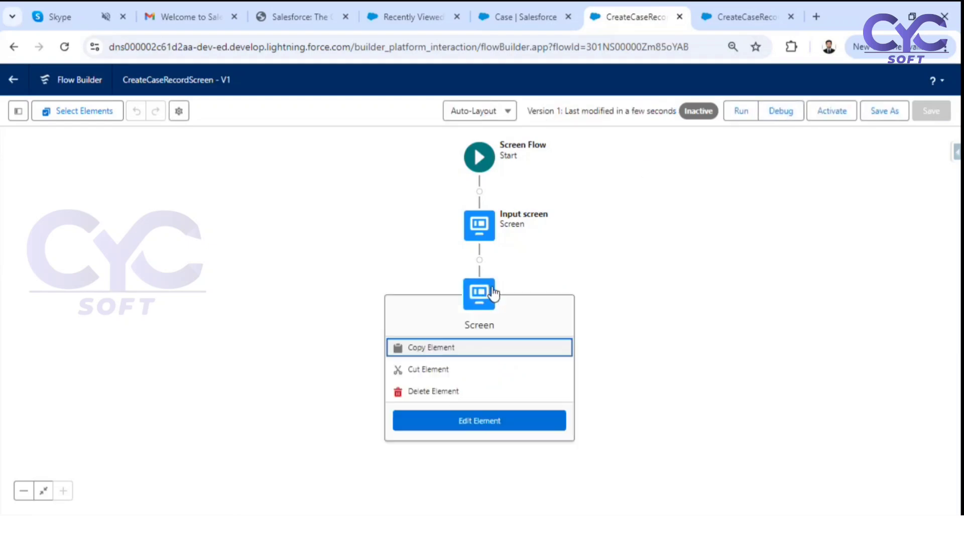
pyautogui.click(442, 394)
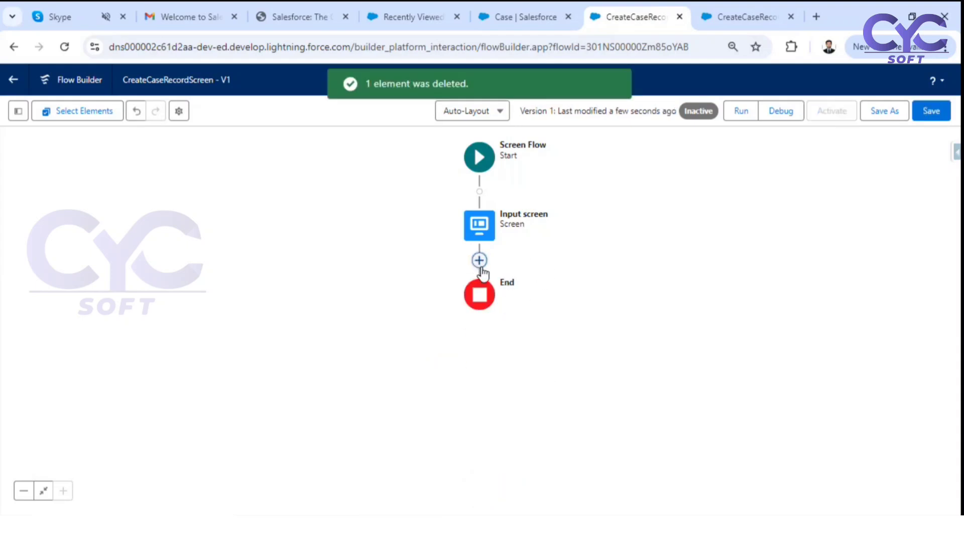
pyautogui.click(480, 261)
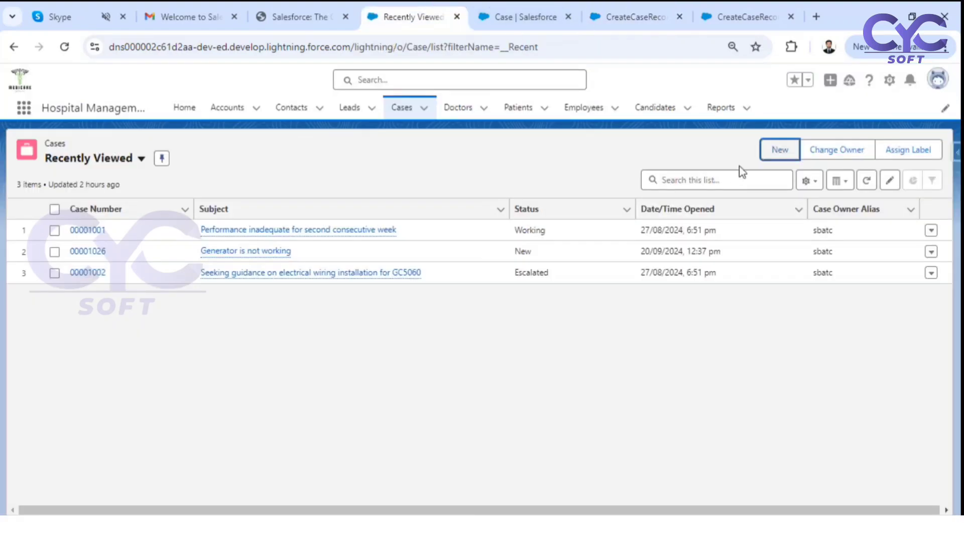
# Review the New Case form's fields and save option, close the form, and return to the flow after checking the debug screen
pyautogui.click(781, 148)
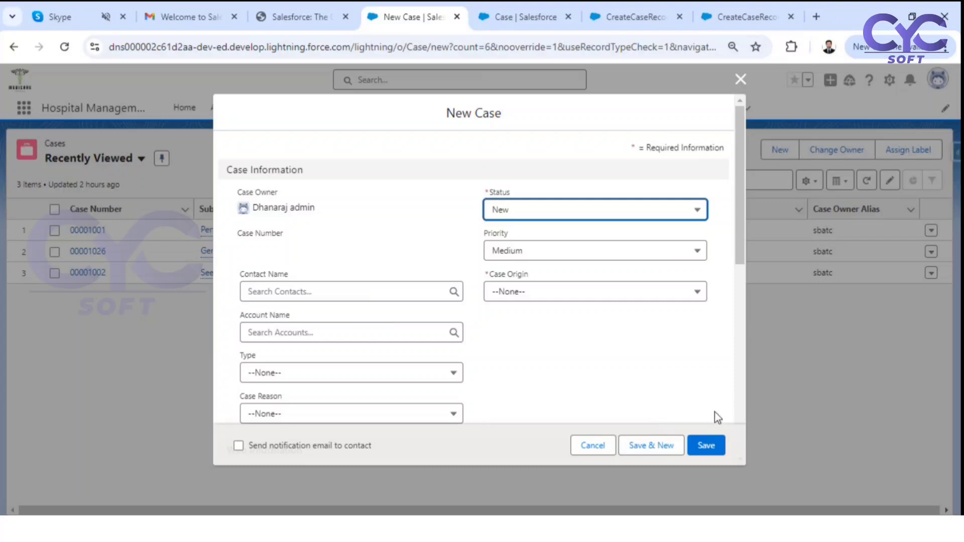
pyautogui.click(740, 80)
pyautogui.click(617, 12)
pyautogui.click(748, 3)
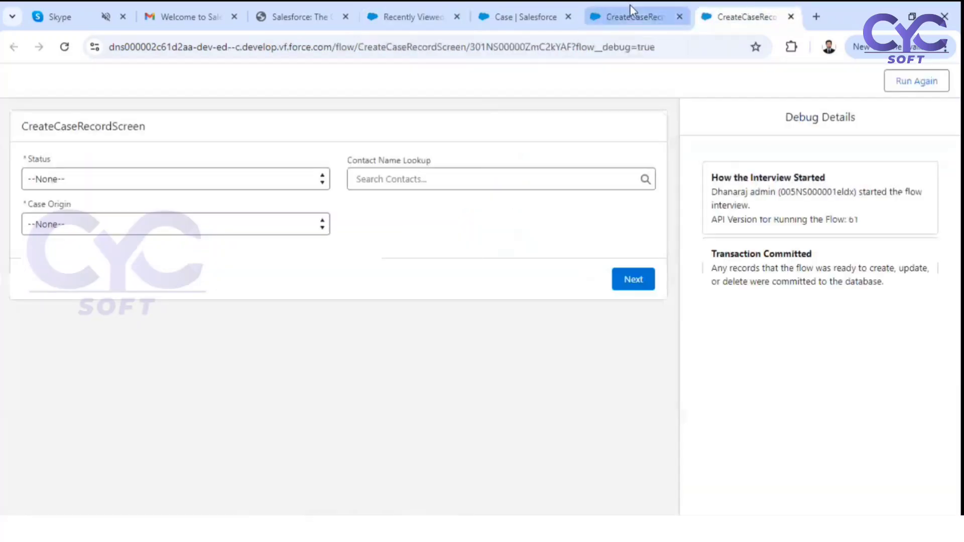
pyautogui.click(630, 6)
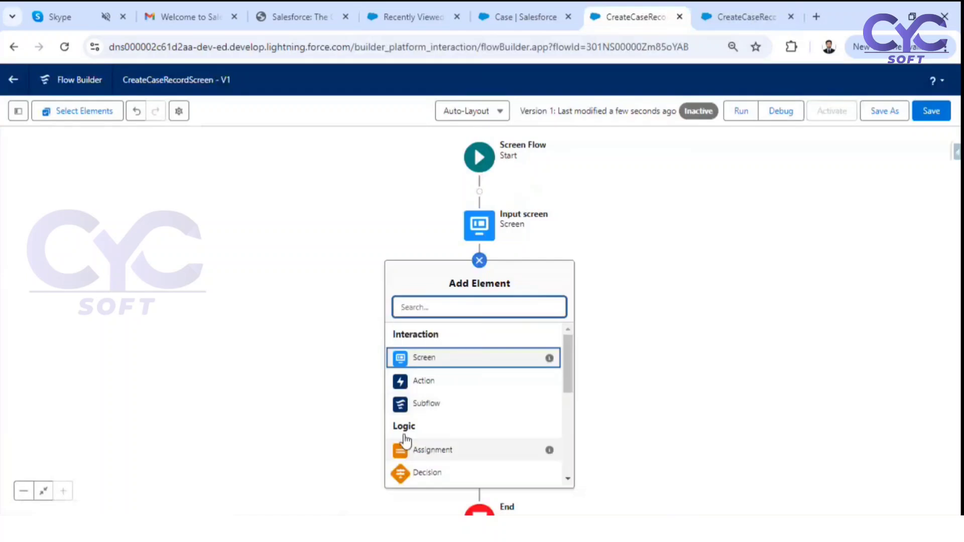
# Add a Create Records element after the Input screen and close the introductory guidance message
pyautogui.scroll(-5, 447, 431)
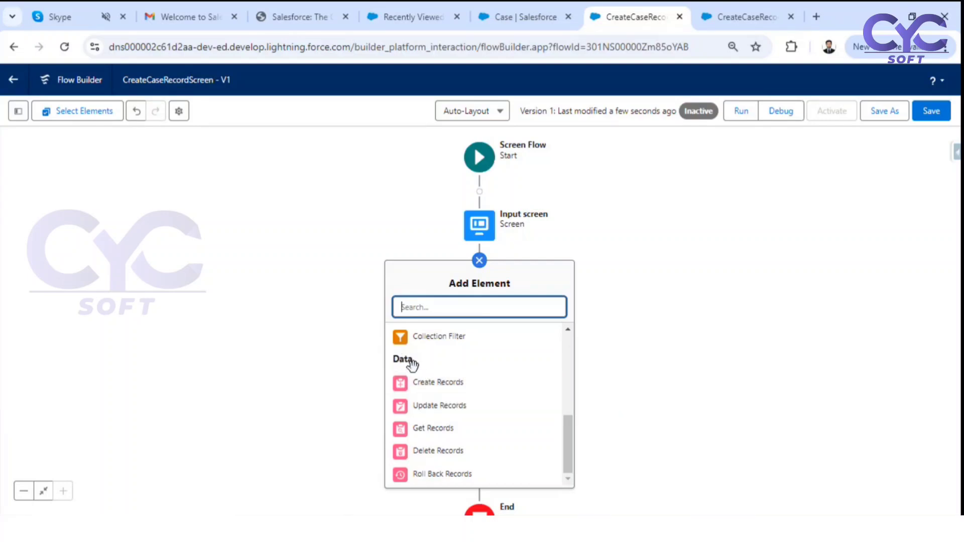
pyautogui.click(441, 387)
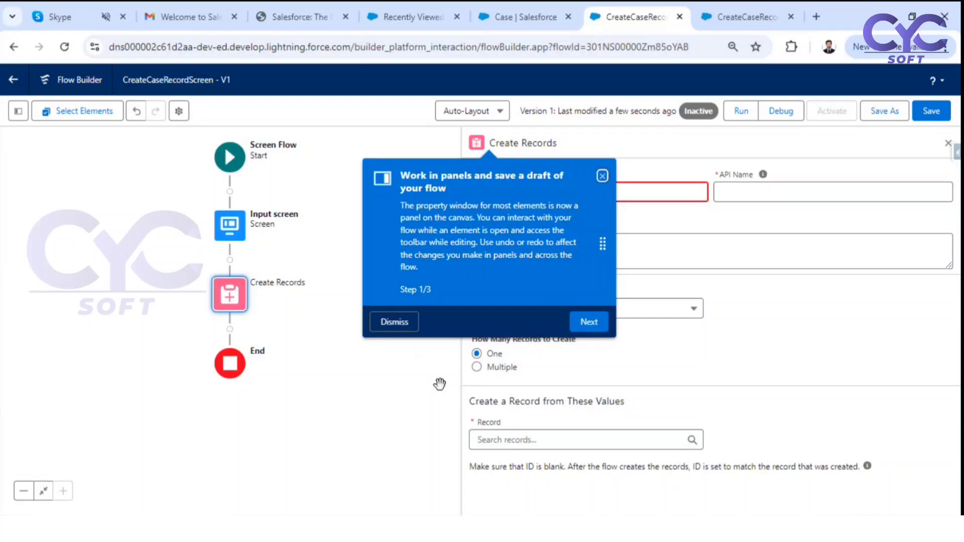
pyautogui.click(602, 177)
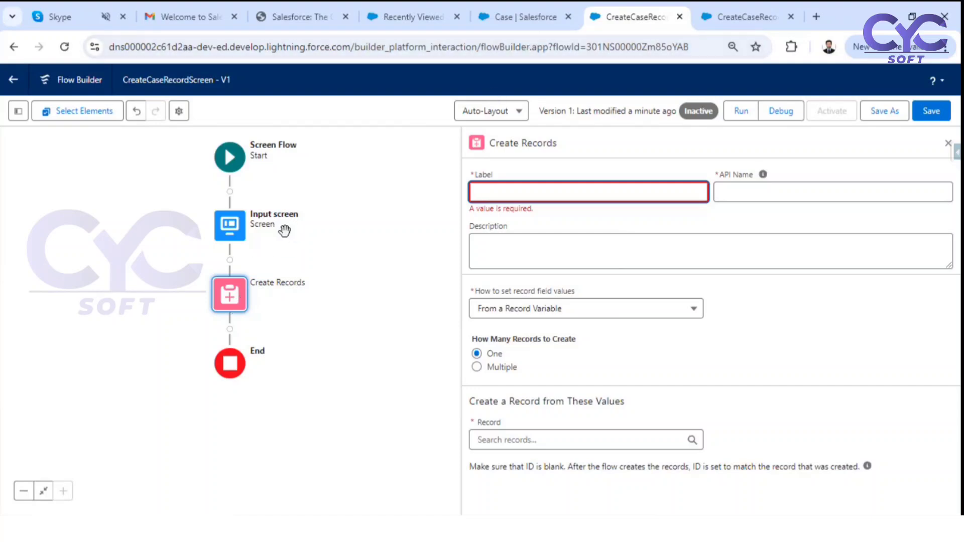
# Add a required Long Text Area labelled Description below Contact Name Lookup on the Input screen
pyautogui.doubleClick(231, 225)
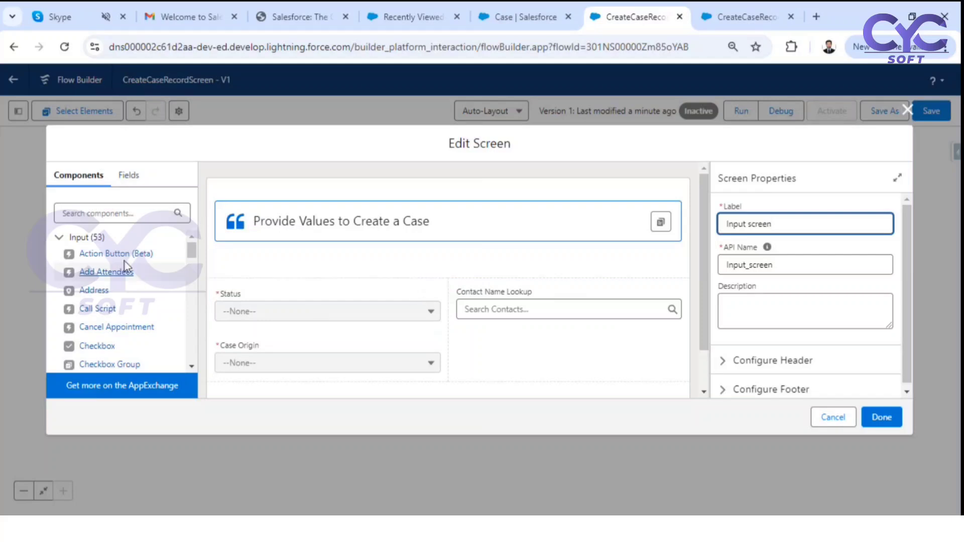
pyautogui.scroll(-2, 105, 302)
pyautogui.scroll(-5, 105, 304)
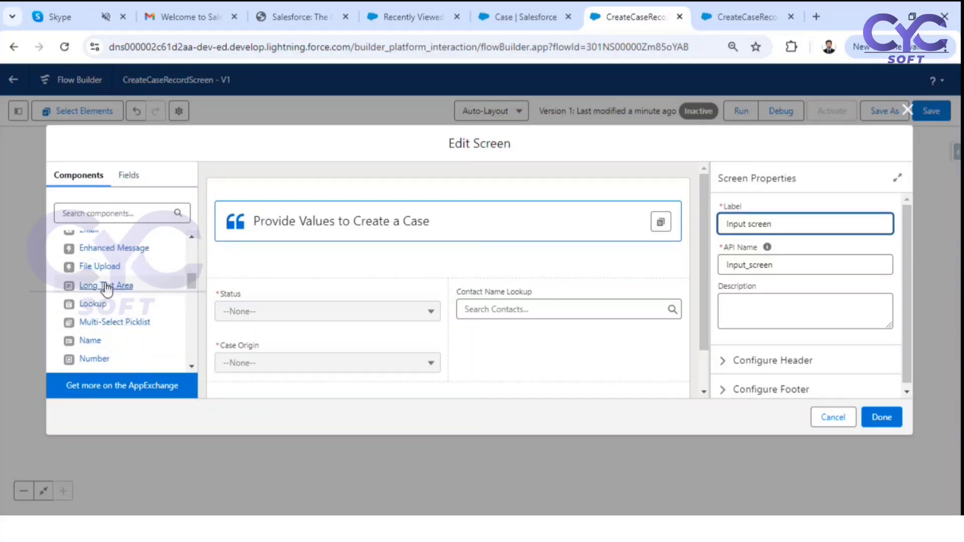
pyautogui.moveTo(103, 286); pyautogui.dragTo(508, 347)
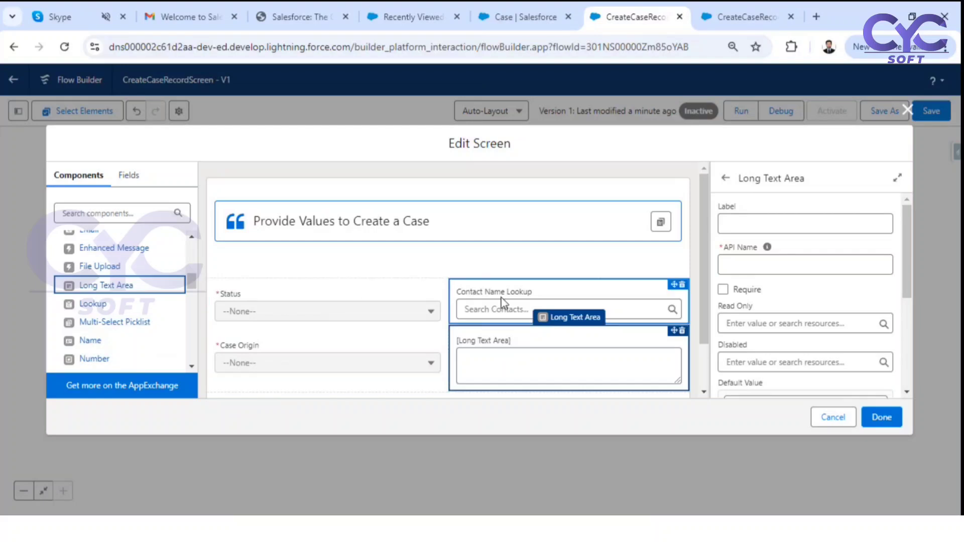
pyautogui.click(743, 221)
pyautogui.write('Desc')
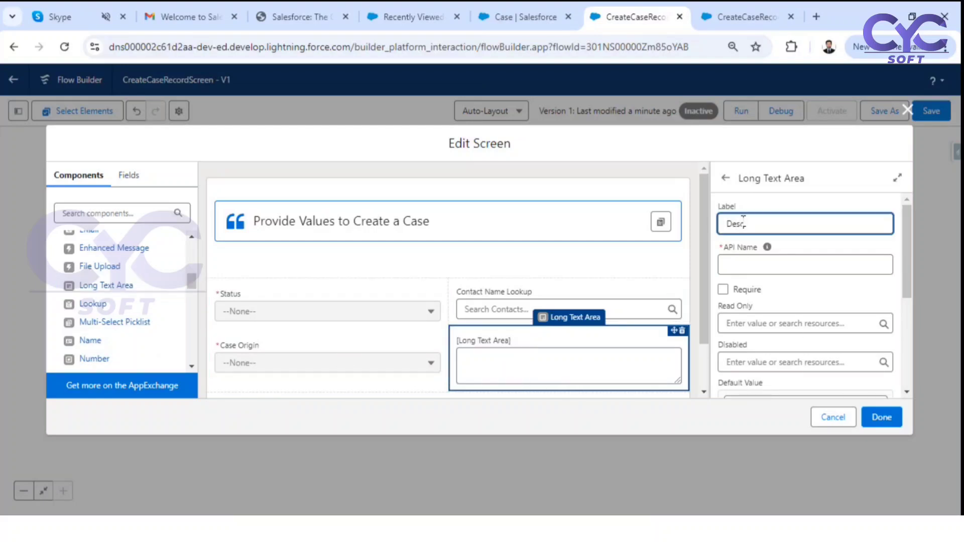
pyautogui.write('ription')
pyautogui.click(805, 247)
pyautogui.click(723, 289)
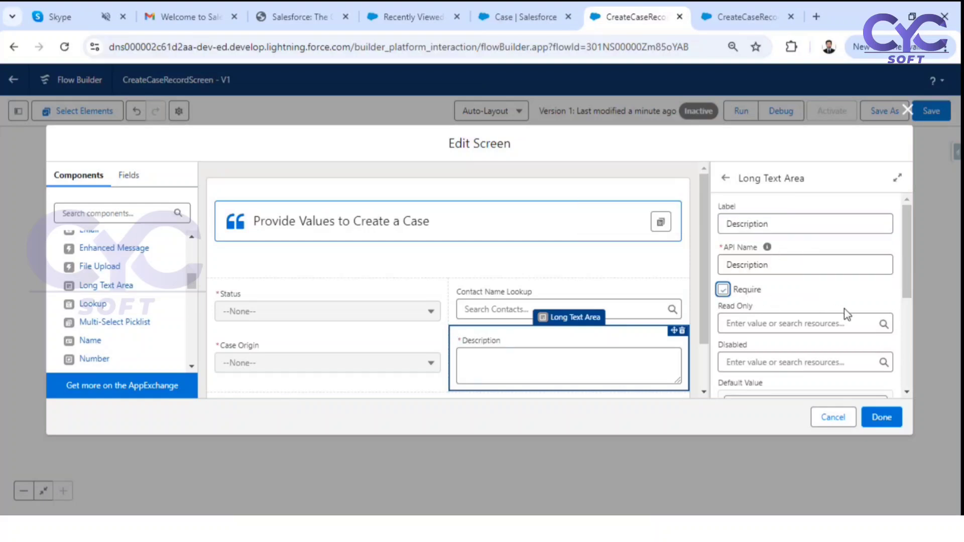
# Delete the Contact Name Lookup component from the Input screen and confirm its removal
pyautogui.scroll(-3, 803, 301)
pyautogui.scroll(-2, 854, 361)
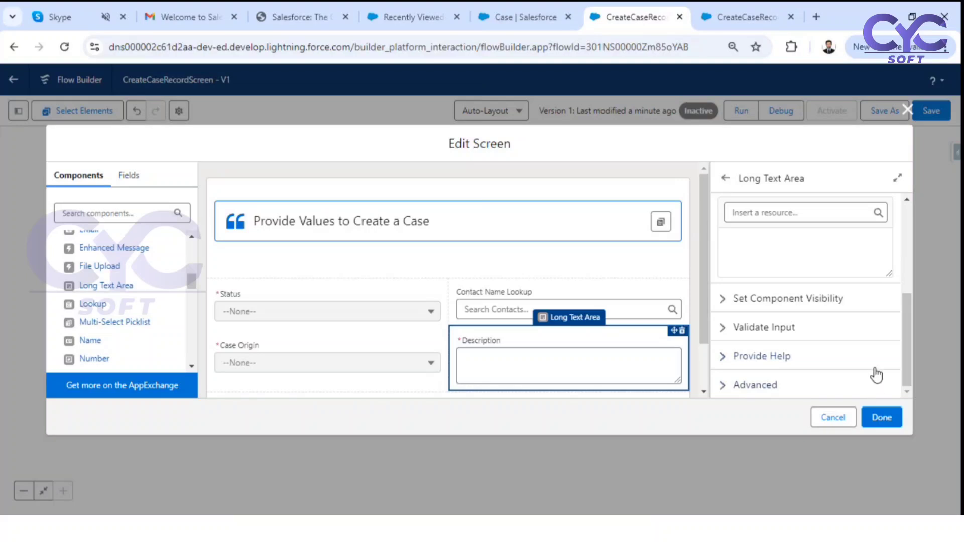
pyautogui.click(682, 284)
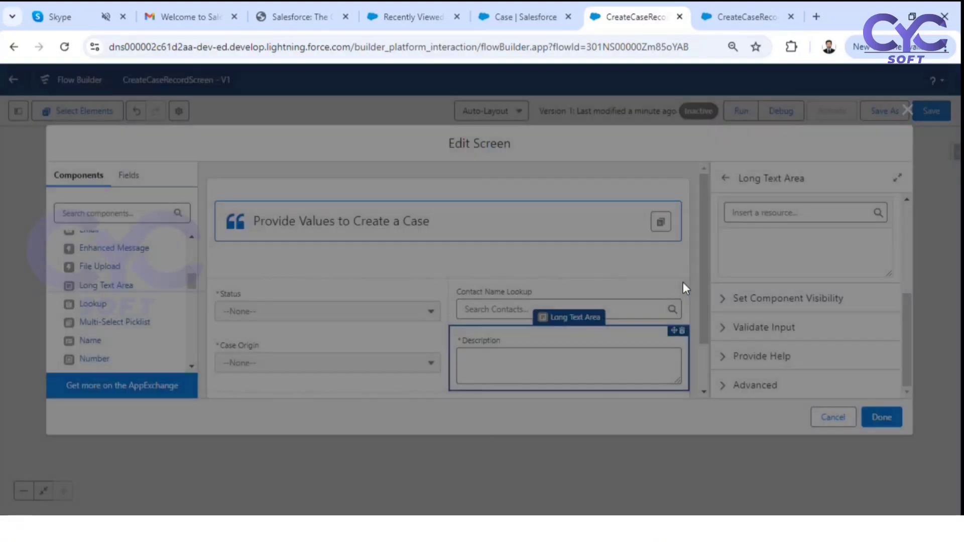
pyautogui.click(581, 315)
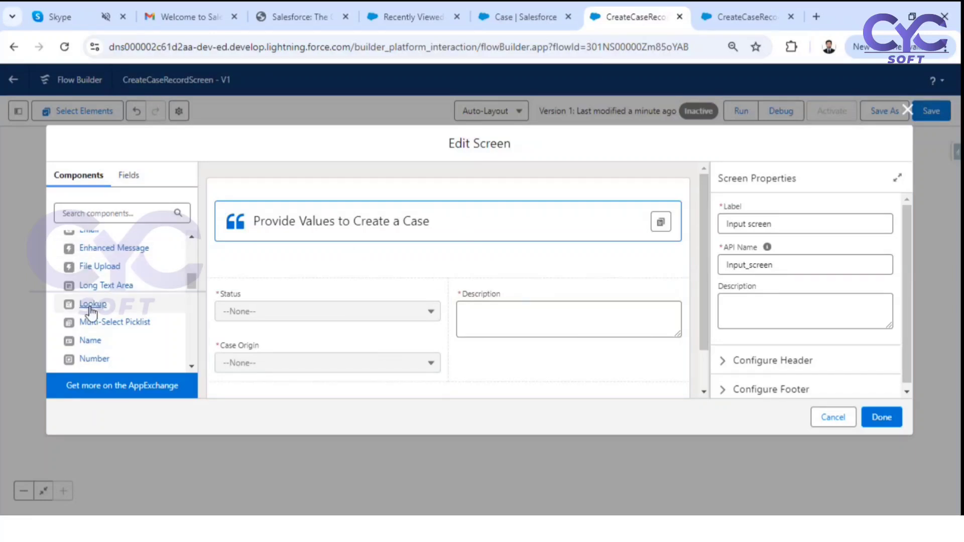
# Add a required Text component labelled Subject below Description on the Input screen and finish editing the screen
pyautogui.click(114, 213)
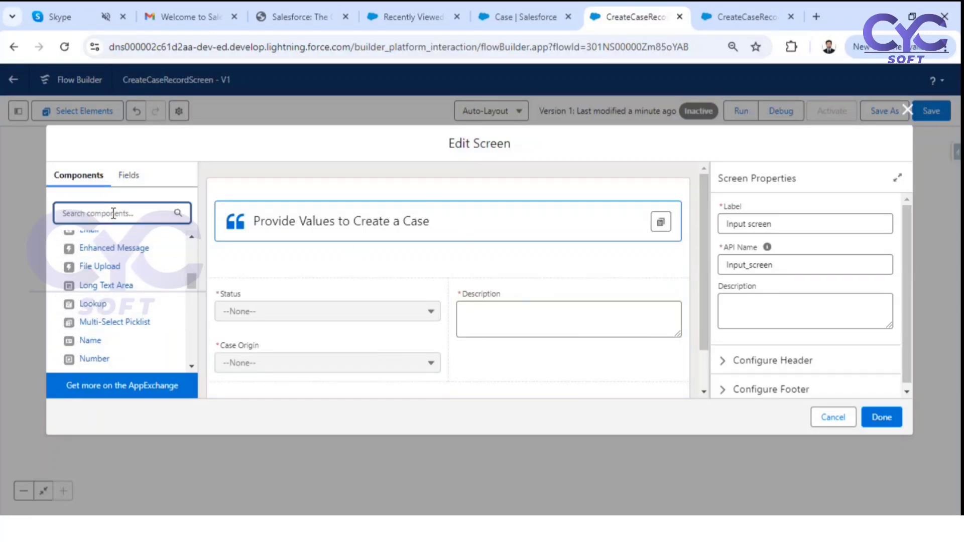
pyautogui.write('tex')
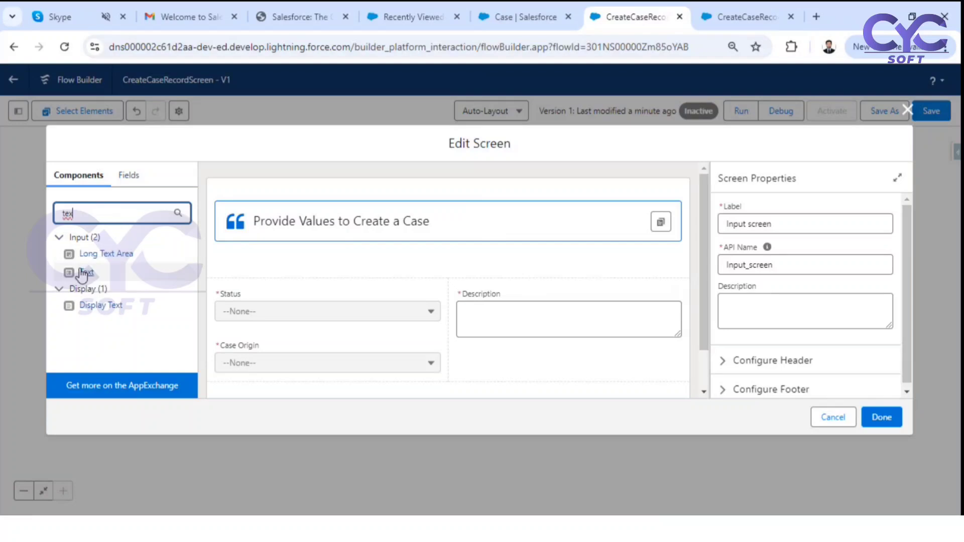
pyautogui.moveTo(77, 272); pyautogui.dragTo(498, 372)
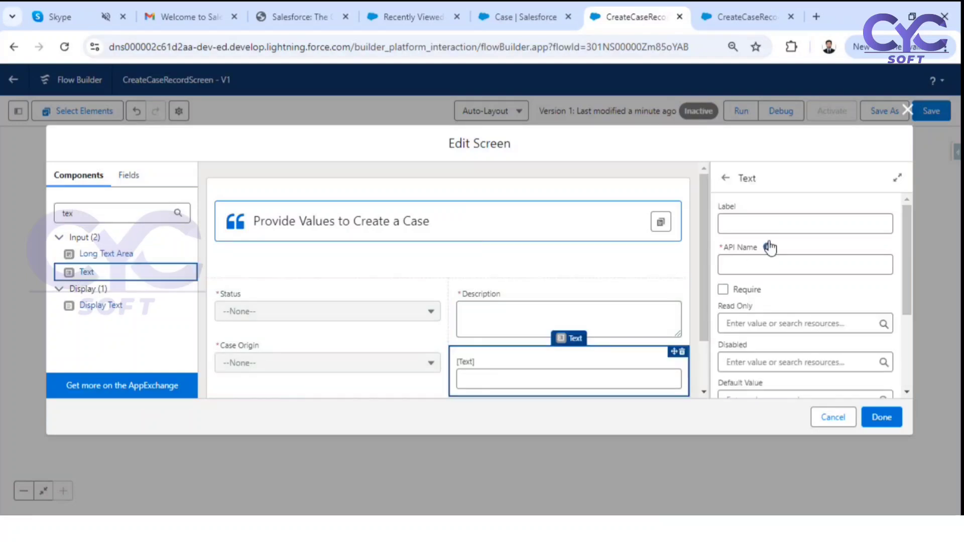
pyautogui.click(818, 223)
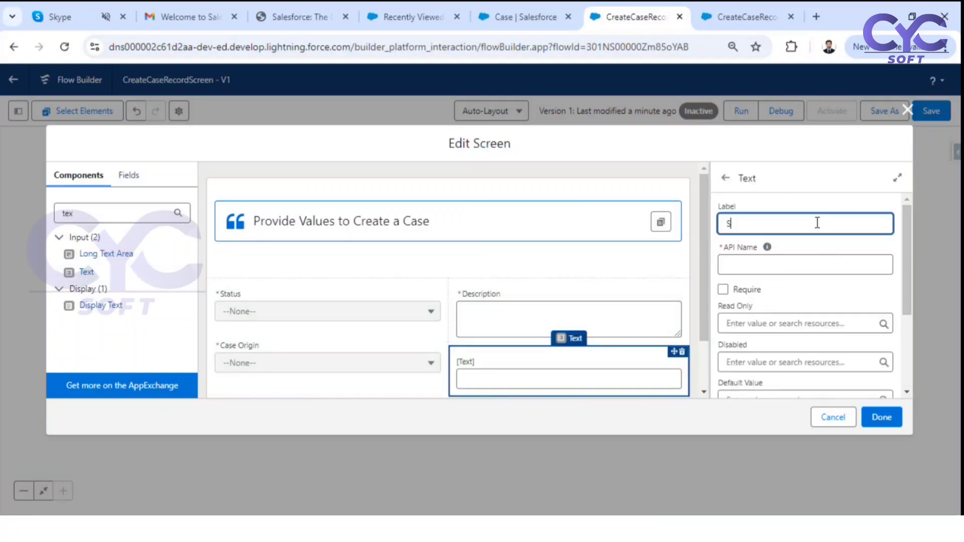
pyautogui.write('Subject')
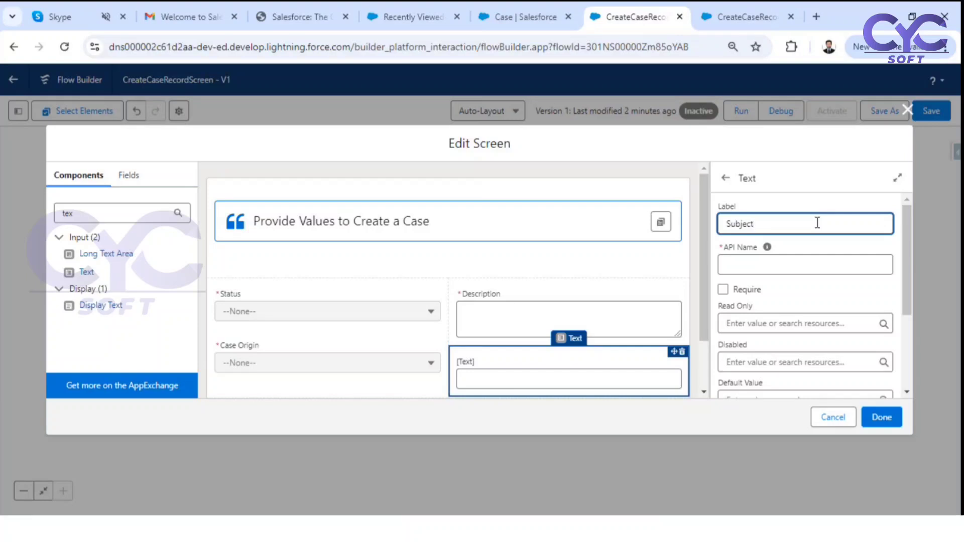
pyautogui.press('Tab')
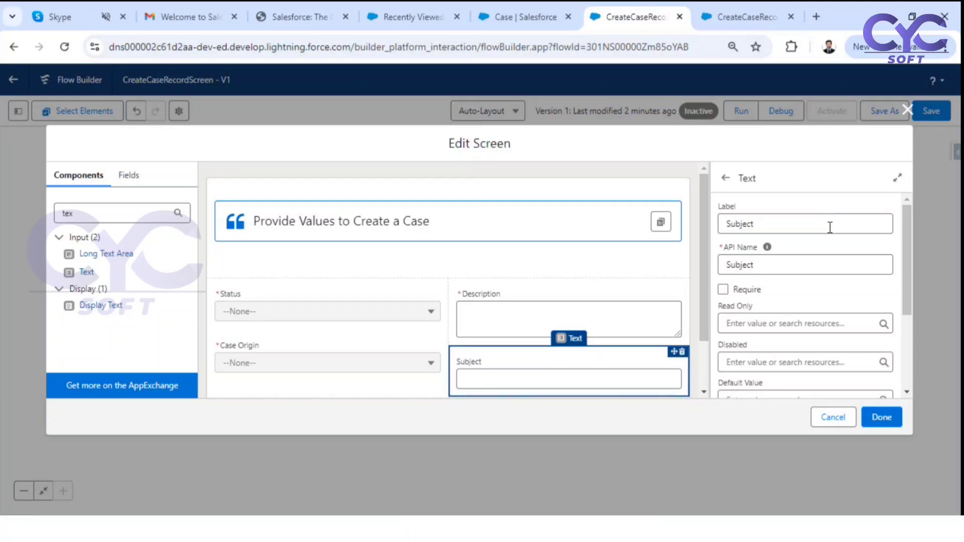
pyautogui.click(723, 290)
pyautogui.scroll(-2, 828, 362)
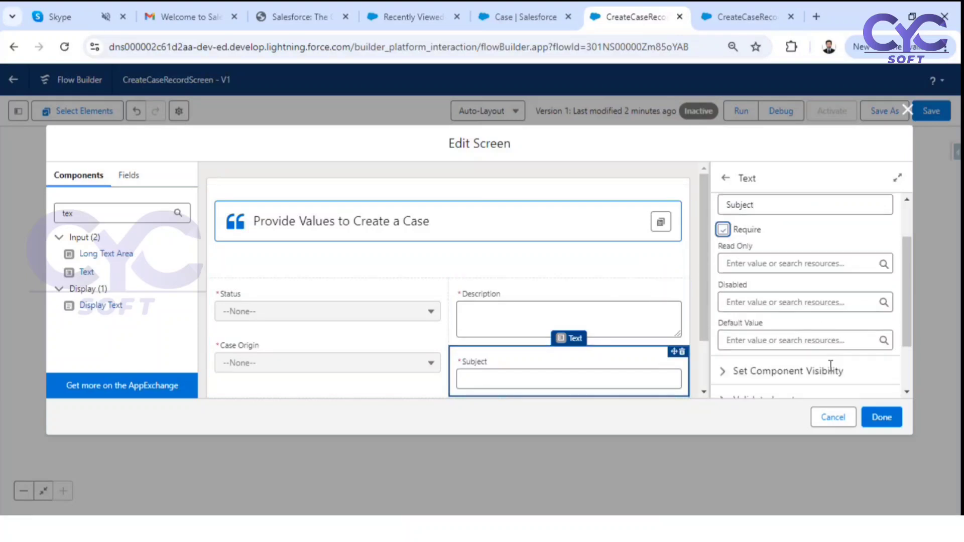
pyautogui.click(878, 417)
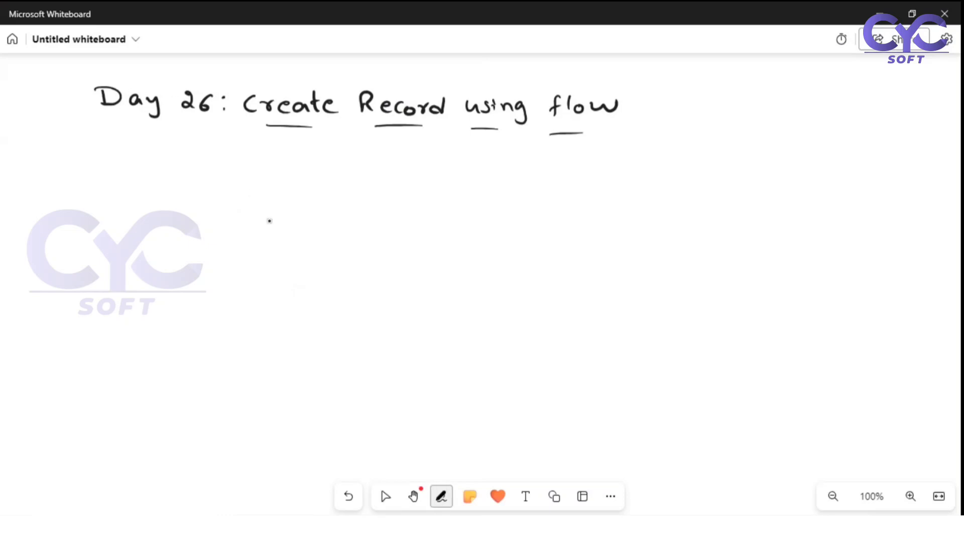
# In Microsoft Whiteboard, handwrite "User" with an arrow leading to "Contact page" below the Day 26 title
pyautogui.moveTo(240, 168); pyautogui.dragTo(289, 178)
pyautogui.moveTo(292, 172); pyautogui.dragTo(304, 172)
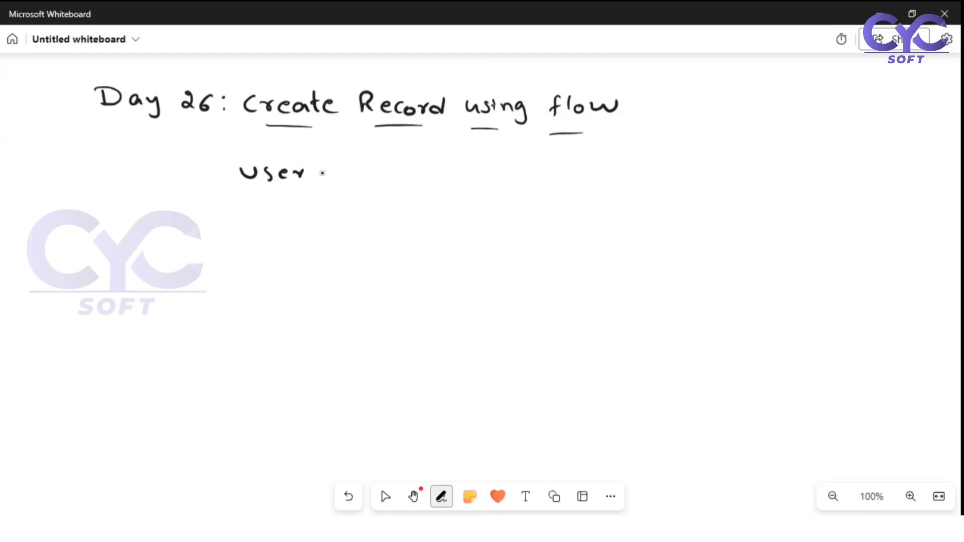
pyautogui.moveTo(323, 174)
pyautogui.mouseDown()
pyautogui.moveTo(369, 172)
pyautogui.moveTo(365, 180)
pyautogui.mouseUp()
pyautogui.moveTo(418, 164)
pyautogui.mouseDown()
pyautogui.moveTo(419, 176)
pyautogui.moveTo(446, 177)
pyautogui.mouseUp()
pyautogui.moveTo(455, 158)
pyautogui.mouseDown()
pyautogui.moveTo(460, 177)
pyautogui.moveTo(499, 175)
pyautogui.mouseUp()
pyautogui.moveTo(492, 171); pyautogui.dragTo(576, 176)
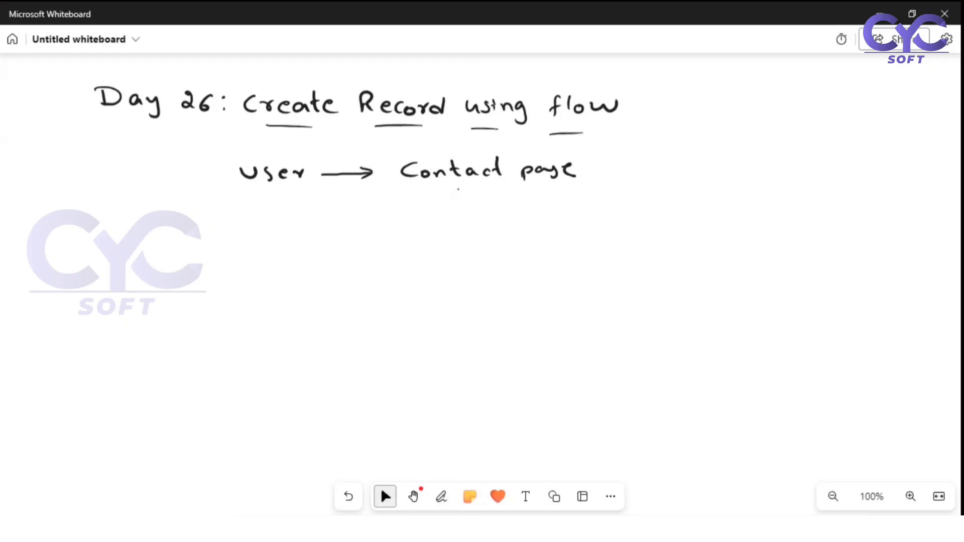
# Draw a downward arrow from "Contact page" and write the abbreviated field names for subject, description and status beneath it
pyautogui.moveTo(429, 196); pyautogui.dragTo(431, 210)
pyautogui.moveTo(424, 201); pyautogui.dragTo(440, 202)
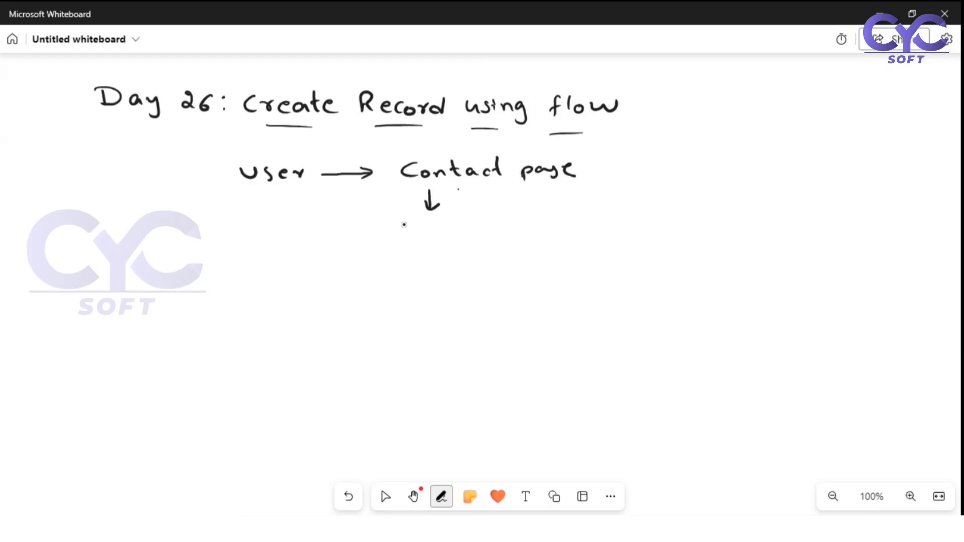
pyautogui.moveTo(403, 223); pyautogui.dragTo(428, 236)
pyautogui.moveTo(399, 250)
pyautogui.mouseDown()
pyautogui.moveTo(390, 257)
pyautogui.moveTo(415, 256)
pyautogui.mouseUp()
pyautogui.moveTo(421, 250); pyautogui.dragTo(397, 285)
pyautogui.moveTo(408, 274)
pyautogui.mouseDown()
pyautogui.moveTo(409, 285)
pyautogui.moveTo(428, 282)
pyautogui.mouseUp()
pyautogui.moveTo(432, 275); pyautogui.dragTo(460, 287)
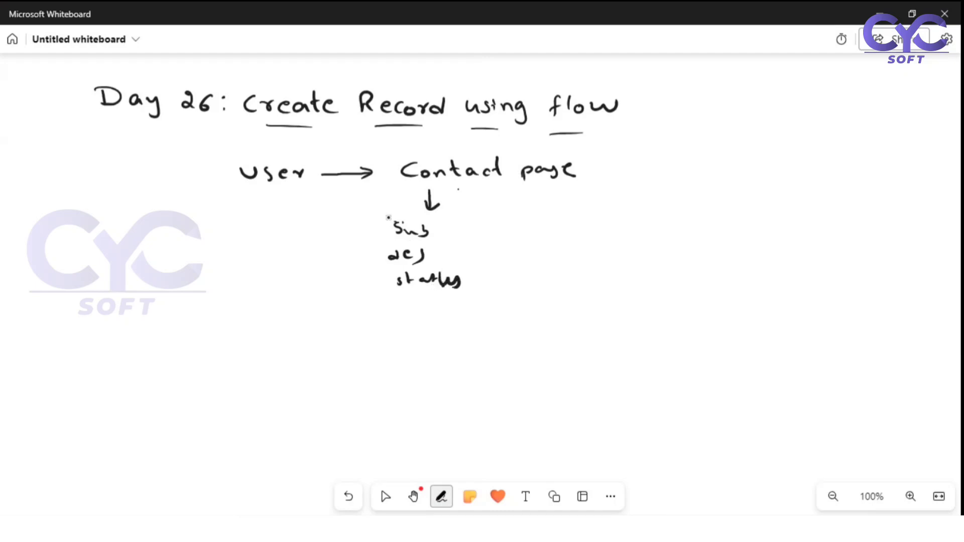
# Draw a curly bracket around the three field names and label it "case fields"
pyautogui.moveTo(386, 222); pyautogui.dragTo(384, 287)
pyautogui.moveTo(305, 245); pyautogui.dragTo(332, 253)
pyautogui.moveTo(347, 247)
pyautogui.mouseDown()
pyautogui.moveTo(354, 251)
pyautogui.moveTo(308, 286)
pyautogui.moveTo(314, 276)
pyautogui.mouseUp()
pyautogui.click(322, 272)
pyautogui.moveTo(321, 277); pyautogui.dragTo(352, 284)
pyautogui.moveTo(361, 277)
pyautogui.mouseDown()
pyautogui.moveTo(366, 266)
pyautogui.moveTo(368, 285)
pyautogui.mouseUp()
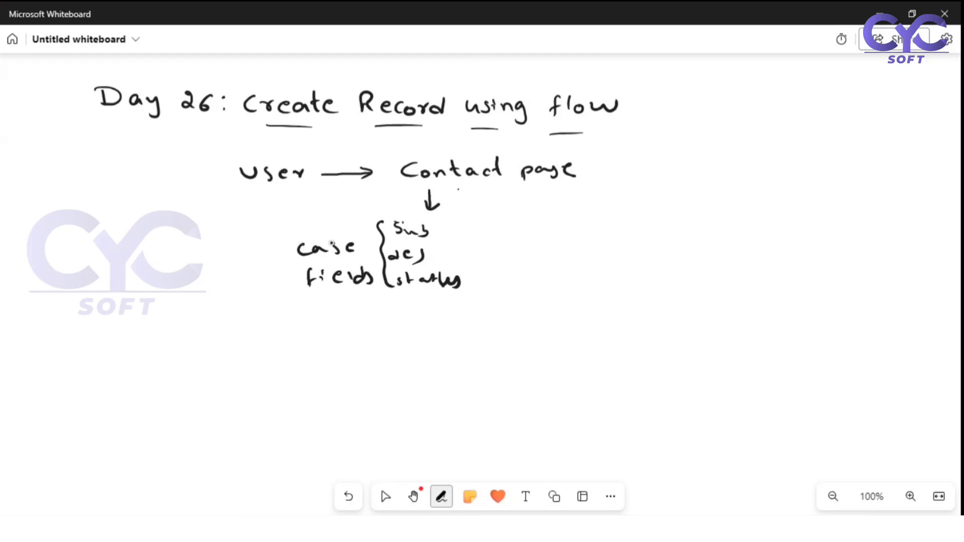
# Draw a downward arrow below the field list, outline the list with a box, and mark it "Completed"
pyautogui.moveTo(408, 304)
pyautogui.mouseDown()
pyautogui.moveTo(411, 322)
pyautogui.moveTo(421, 315)
pyautogui.mouseUp()
pyautogui.moveTo(330, 218)
pyautogui.mouseDown()
pyautogui.moveTo(388, 215)
pyautogui.moveTo(478, 237)
pyautogui.moveTo(483, 303)
pyautogui.moveTo(400, 297)
pyautogui.mouseUp()
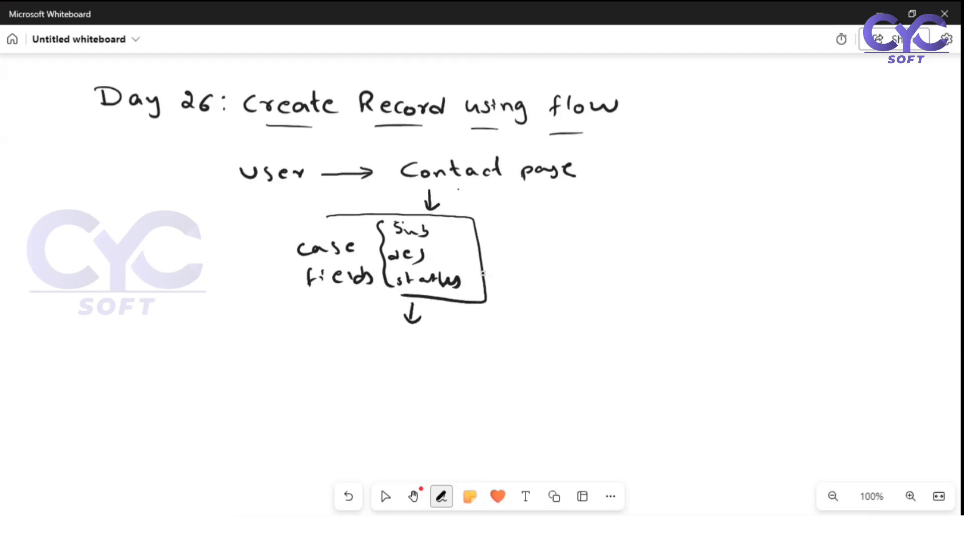
pyautogui.moveTo(481, 267)
pyautogui.mouseDown()
pyautogui.moveTo(585, 267)
pyautogui.moveTo(586, 278)
pyautogui.mouseUp()
pyautogui.moveTo(589, 258)
pyautogui.mouseDown()
pyautogui.moveTo(590, 277)
pyautogui.moveTo(605, 277)
pyautogui.mouseUp()
pyautogui.moveTo(617, 257)
pyautogui.mouseDown()
pyautogui.moveTo(618, 281)
pyautogui.moveTo(623, 261)
pyautogui.mouseUp()
pyautogui.moveTo(627, 268); pyautogui.dragTo(645, 278)
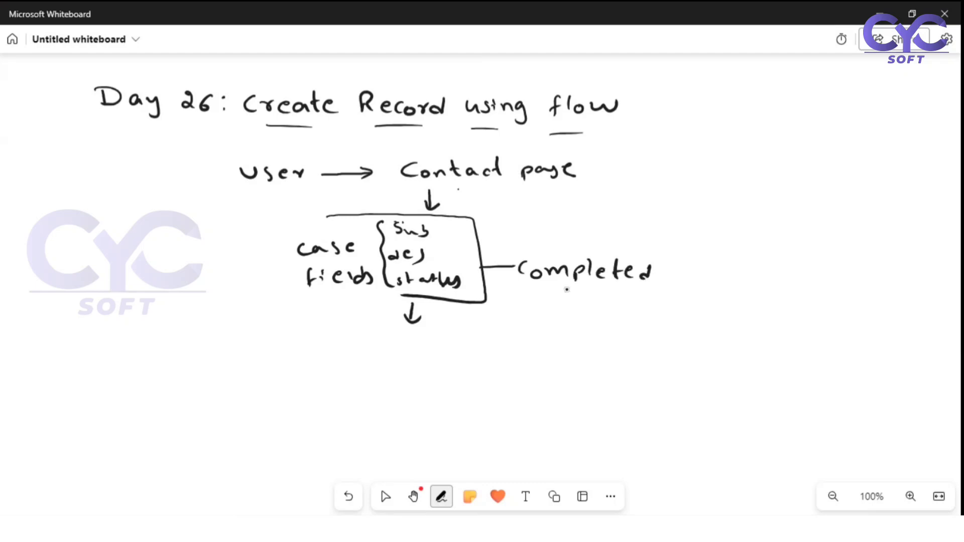
# Write "Create a case" below the boxed fields and connect it with a downward arrow to "success"
pyautogui.moveTo(400, 331)
pyautogui.mouseDown()
pyautogui.moveTo(400, 346)
pyautogui.moveTo(517, 351)
pyautogui.mouseUp()
pyautogui.moveTo(532, 342); pyautogui.dragTo(531, 351)
pyautogui.moveTo(544, 345); pyautogui.dragTo(553, 351)
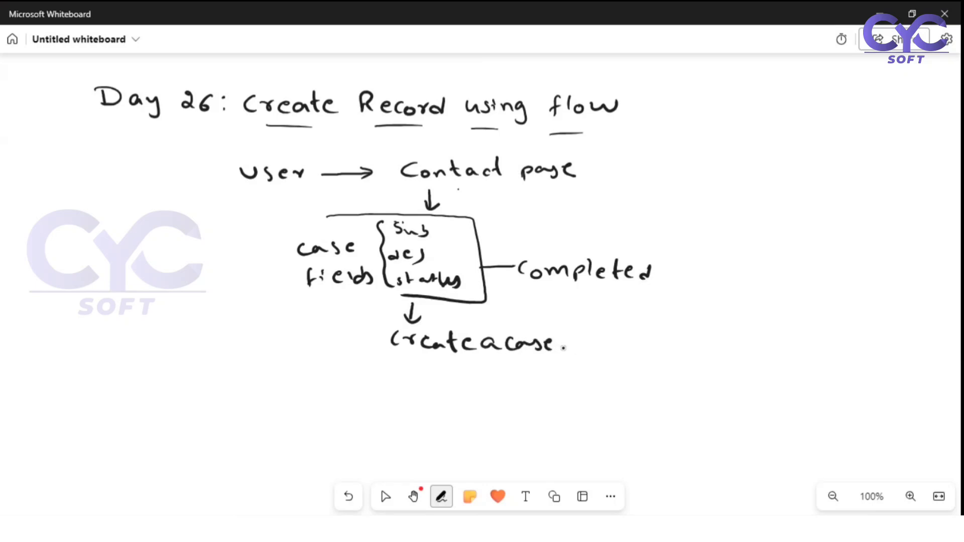
pyautogui.moveTo(426, 357); pyautogui.dragTo(425, 380)
pyautogui.moveTo(418, 372)
pyautogui.mouseDown()
pyautogui.moveTo(431, 372)
pyautogui.moveTo(436, 397)
pyautogui.mouseUp()
pyautogui.moveTo(444, 392); pyautogui.dragTo(439, 399)
pyautogui.moveTo(454, 390)
pyautogui.mouseDown()
pyautogui.moveTo(448, 399)
pyautogui.moveTo(486, 397)
pyautogui.mouseUp()
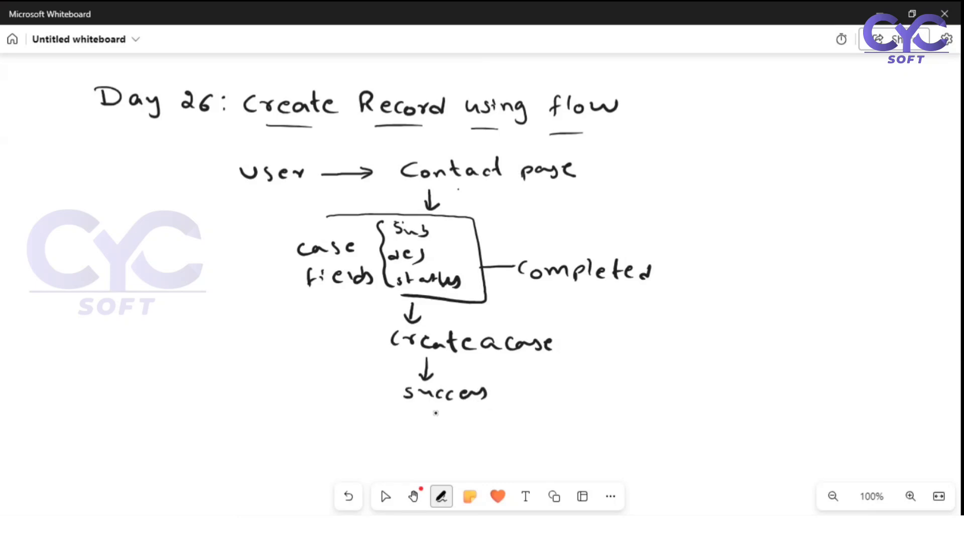
# Draw a downward arrow from "success" and write "show success msg" beneath it
pyautogui.moveTo(429, 421); pyautogui.dragTo(439, 419)
pyautogui.moveTo(392, 439); pyautogui.dragTo(401, 442)
pyautogui.moveTo(413, 437); pyautogui.dragTo(411, 437)
pyautogui.moveTo(421, 437); pyautogui.dragTo(439, 436)
pyautogui.moveTo(435, 450); pyautogui.dragTo(429, 459)
pyautogui.moveTo(437, 454)
pyautogui.mouseDown()
pyautogui.moveTo(531, 450)
pyautogui.moveTo(526, 459)
pyautogui.mouseUp()
pyautogui.moveTo(544, 448); pyautogui.dragTo(538, 464)
# Draw an arrow labelled "No" from "success" to the words "Error message"
pyautogui.moveTo(513, 393)
pyautogui.mouseDown()
pyautogui.moveTo(567, 392)
pyautogui.moveTo(559, 404)
pyautogui.mouseUp()
pyautogui.moveTo(522, 380)
pyautogui.mouseDown()
pyautogui.moveTo(548, 377)
pyautogui.moveTo(595, 393)
pyautogui.mouseUp()
pyautogui.moveTo(600, 397)
pyautogui.mouseDown()
pyautogui.moveTo(707, 391)
pyautogui.moveTo(729, 406)
pyautogui.moveTo(750, 395)
pyautogui.mouseUp()
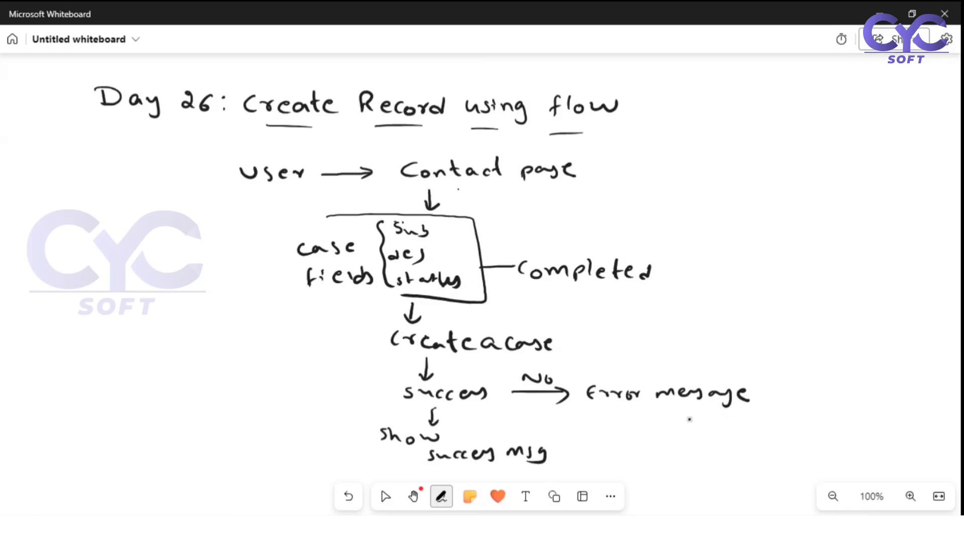
# Draw arrows from "Error message" and the success message to a shared "stop" and put the pen away
pyautogui.moveTo(669, 412)
pyautogui.mouseDown()
pyautogui.moveTo(669, 446)
pyautogui.moveTo(676, 437)
pyautogui.mouseUp()
pyautogui.moveTo(569, 452)
pyautogui.mouseDown()
pyautogui.moveTo(603, 450)
pyautogui.moveTo(598, 462)
pyautogui.mouseUp()
pyautogui.moveTo(639, 454); pyautogui.dragTo(630, 465)
pyautogui.moveTo(644, 450); pyautogui.dragTo(644, 465)
pyautogui.moveTo(641, 456); pyautogui.dragTo(670, 467)
pyautogui.moveTo(671, 452); pyautogui.dragTo(676, 458)
pyautogui.click(381, 489)
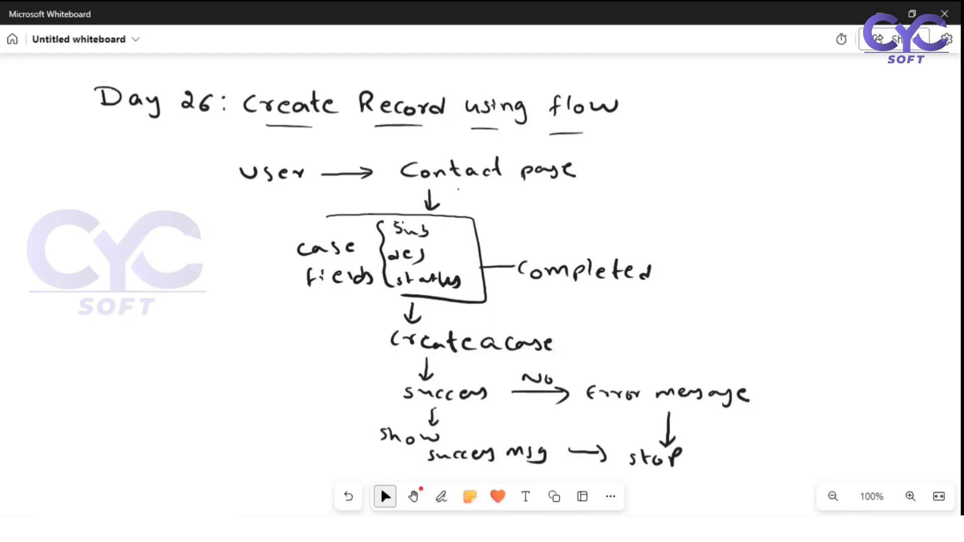
# Switch back to the flow in the browser and rename the Create Records element Create Case Record with API name Create_Case_Record
pyautogui.moveTo(529, 532)
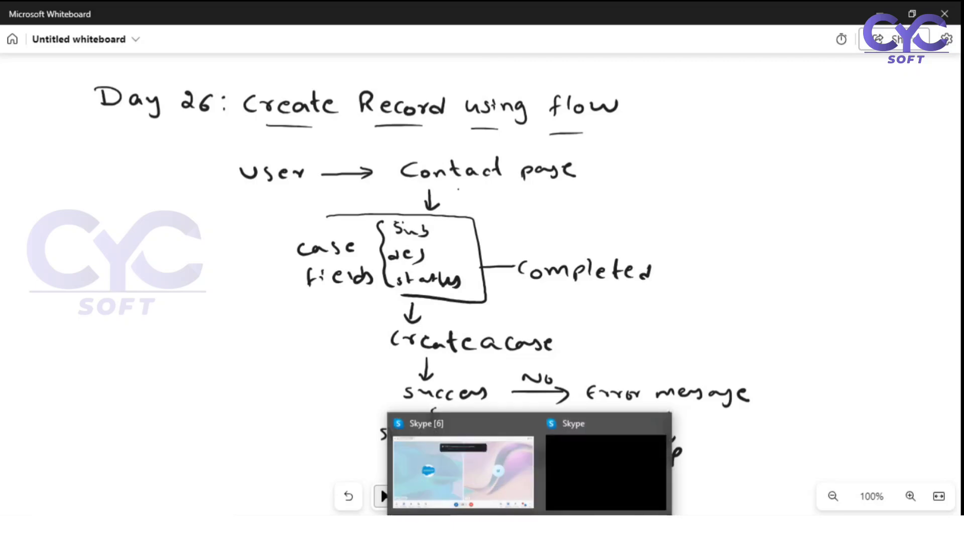
pyautogui.click(461, 530)
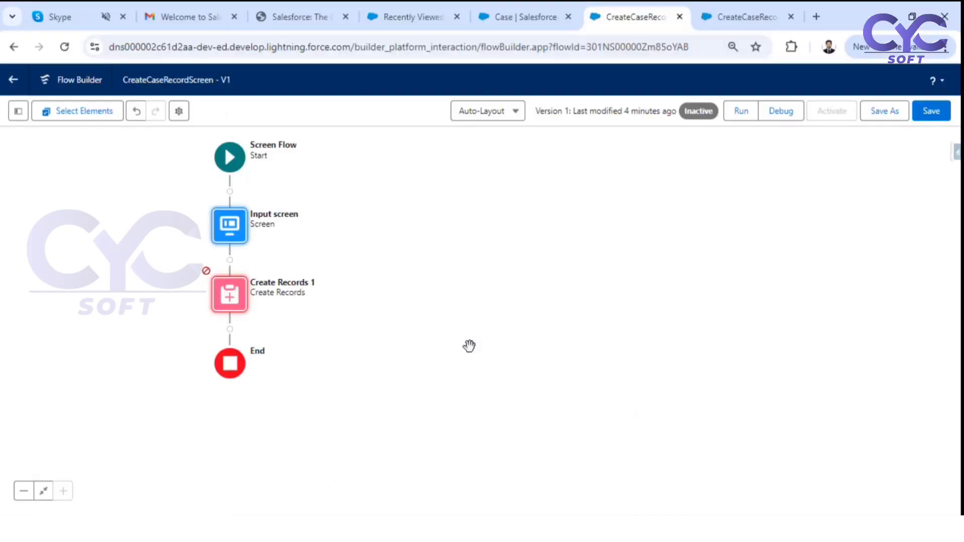
pyautogui.click(230, 303)
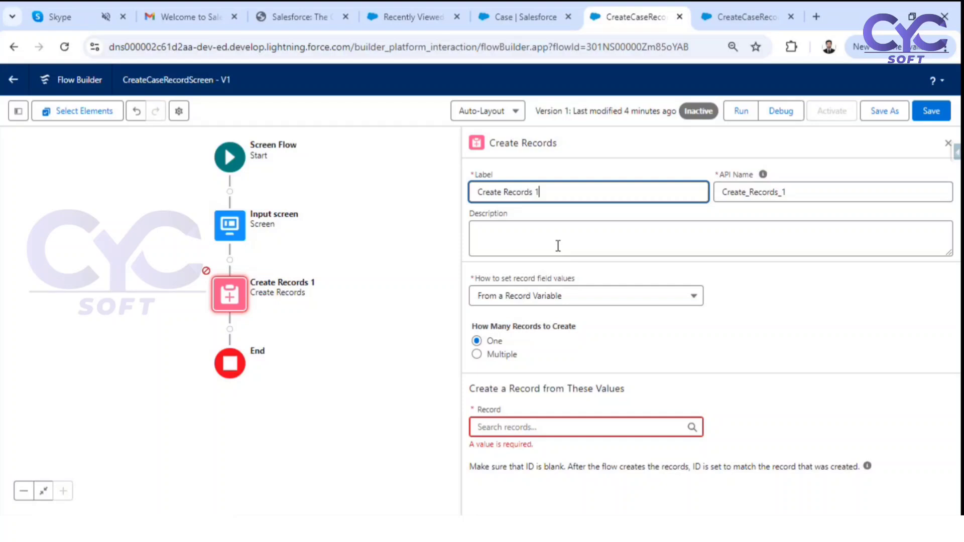
pyautogui.click(503, 191)
pyautogui.write('Case')
pyautogui.write('C')
pyautogui.press('Tab')
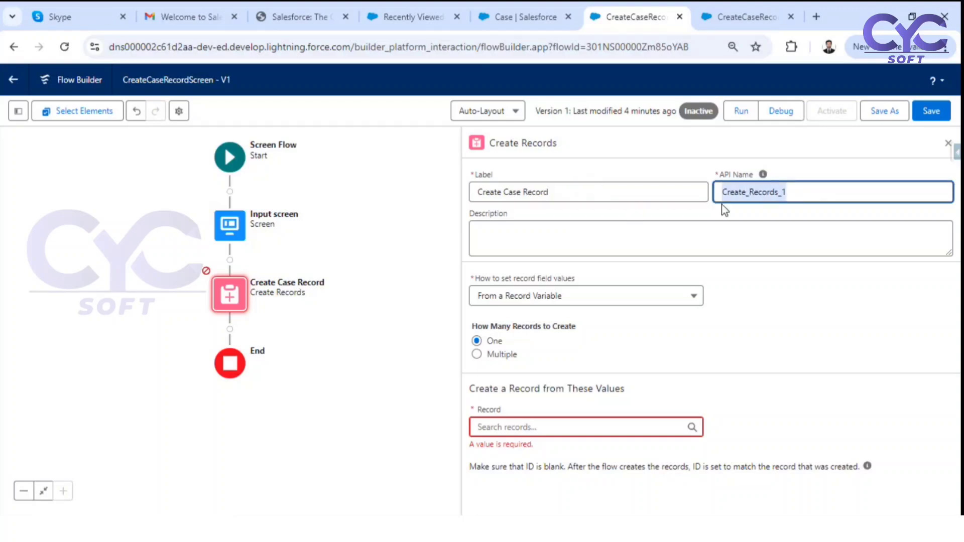
pyautogui.press('BackSpace')
pyautogui.click(603, 186)
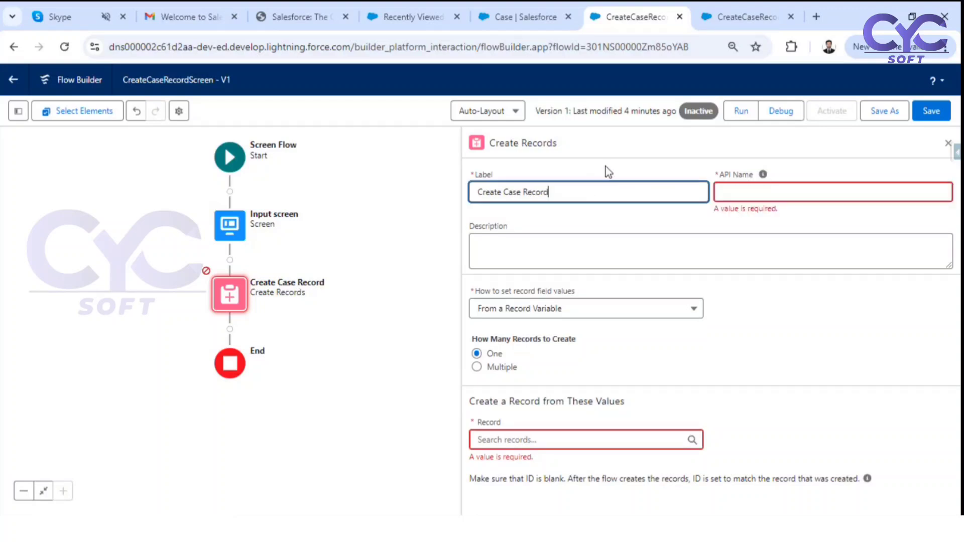
pyautogui.click(609, 172)
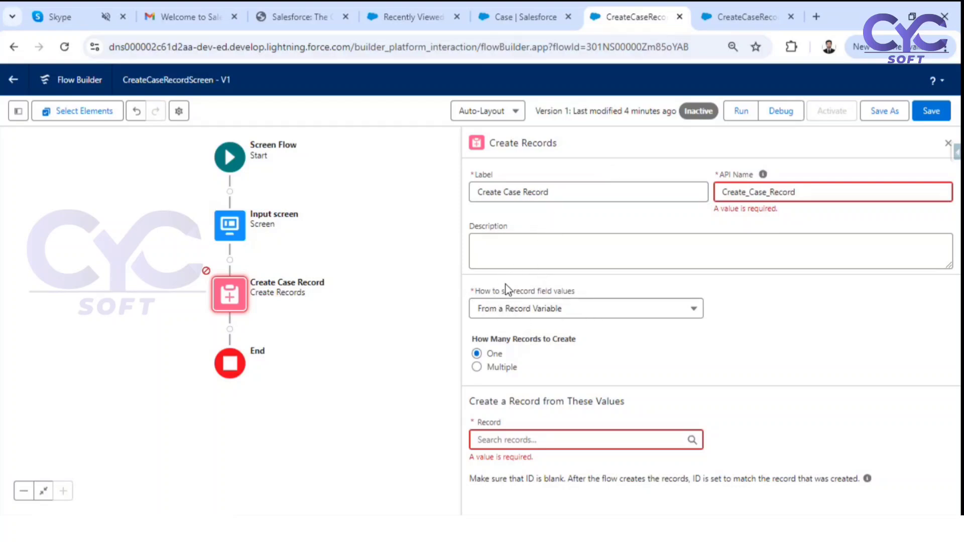
# Compare the ways to set record field values by switching to Manually and back to From a Record Variable
pyautogui.click(587, 316)
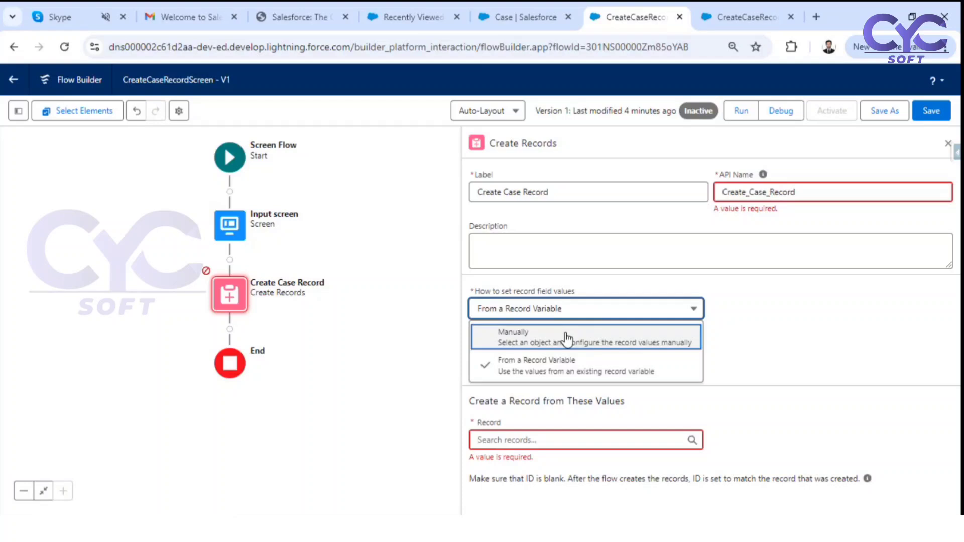
pyautogui.click(770, 344)
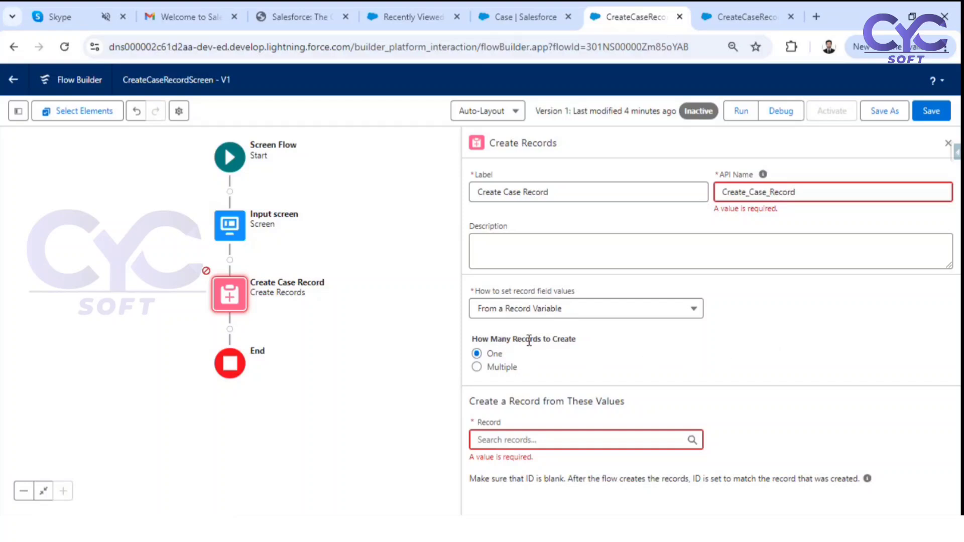
pyautogui.click(550, 312)
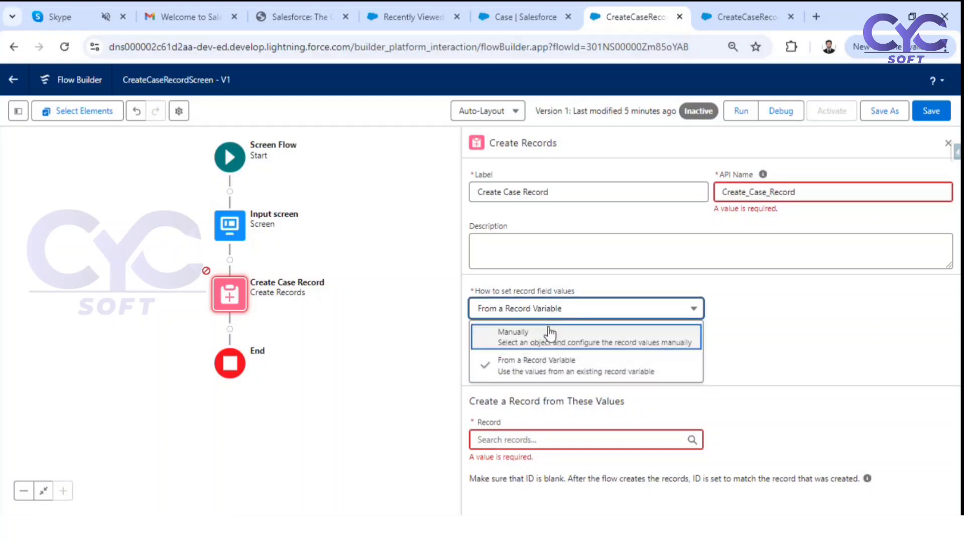
pyautogui.click(542, 339)
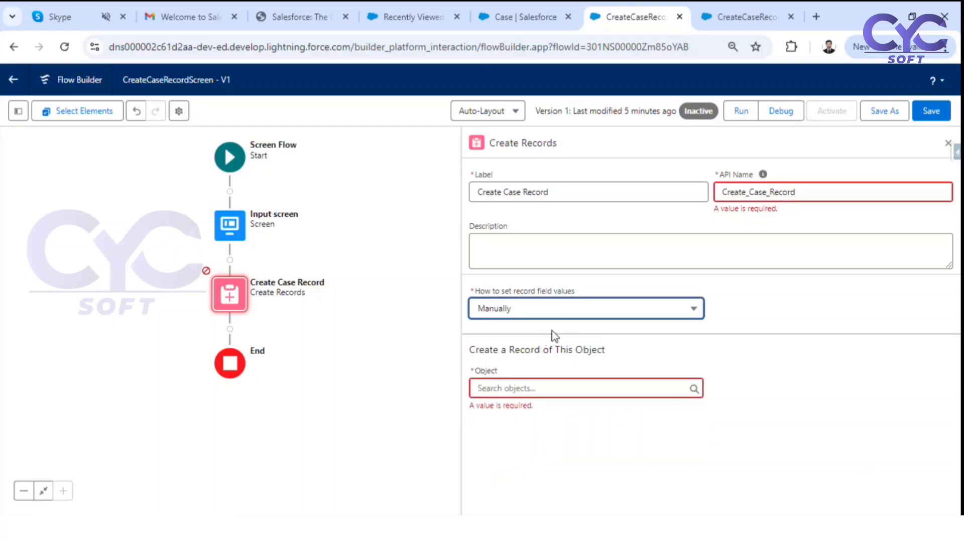
pyautogui.click(528, 322)
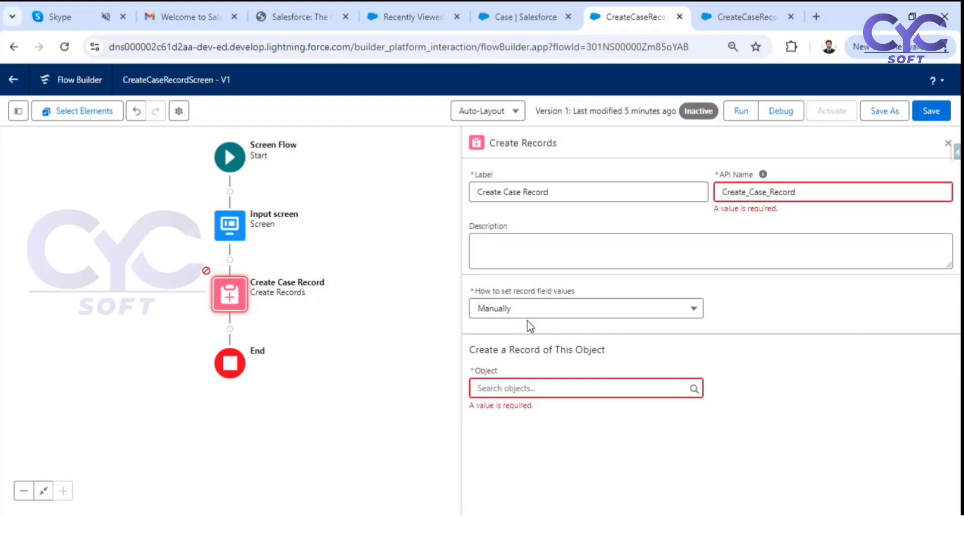
pyautogui.click(528, 319)
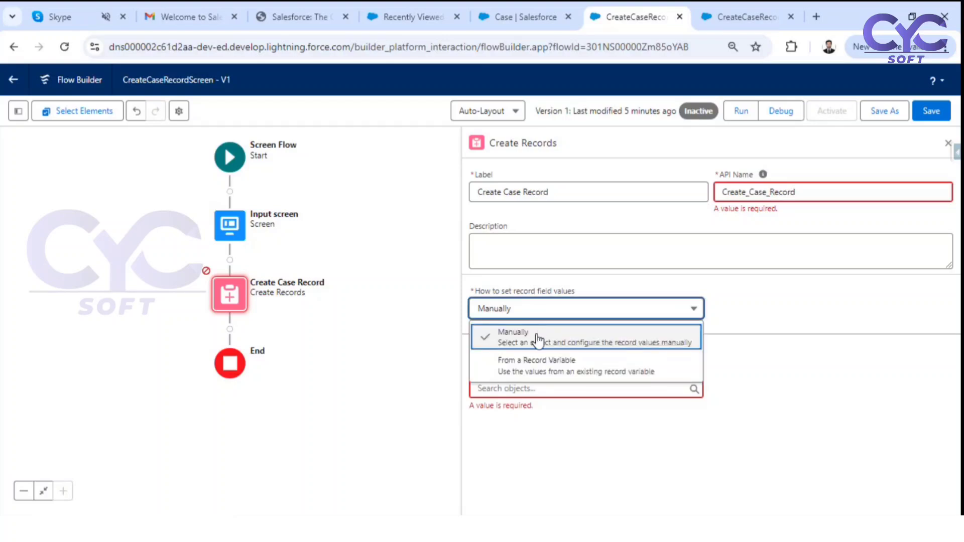
pyautogui.click(538, 369)
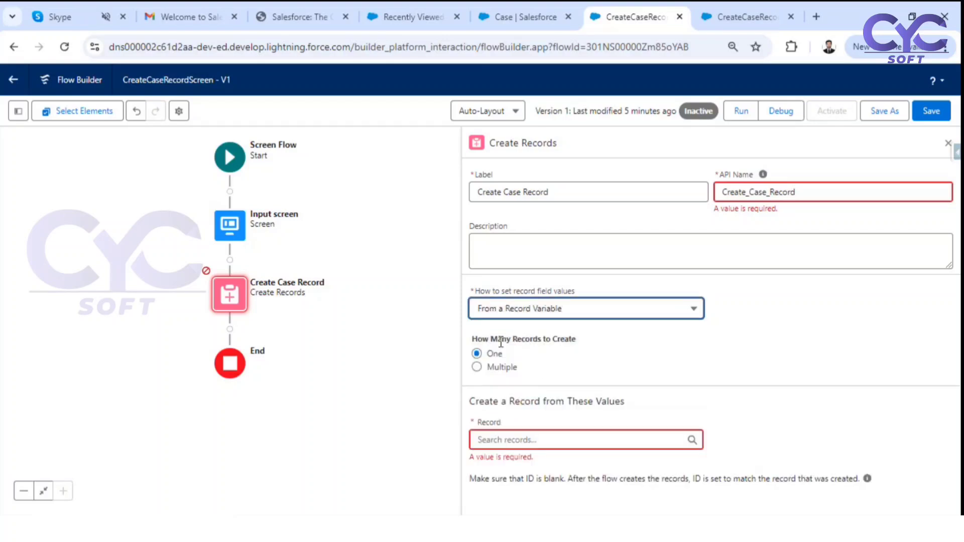
# Check how many records can be created and which record variables are available for the Create Records element
pyautogui.moveTo(490, 339); pyautogui.dragTo(544, 340)
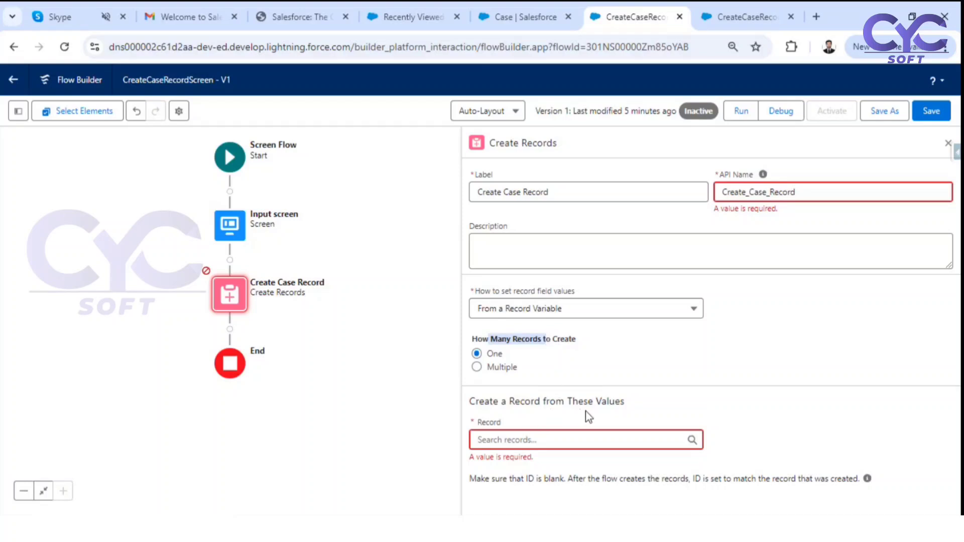
pyautogui.click(520, 438)
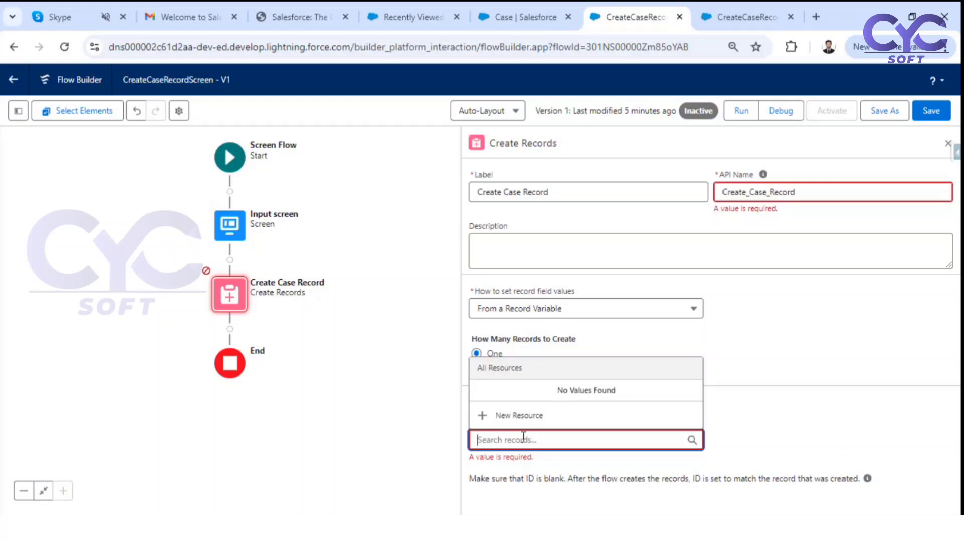
pyautogui.click(773, 352)
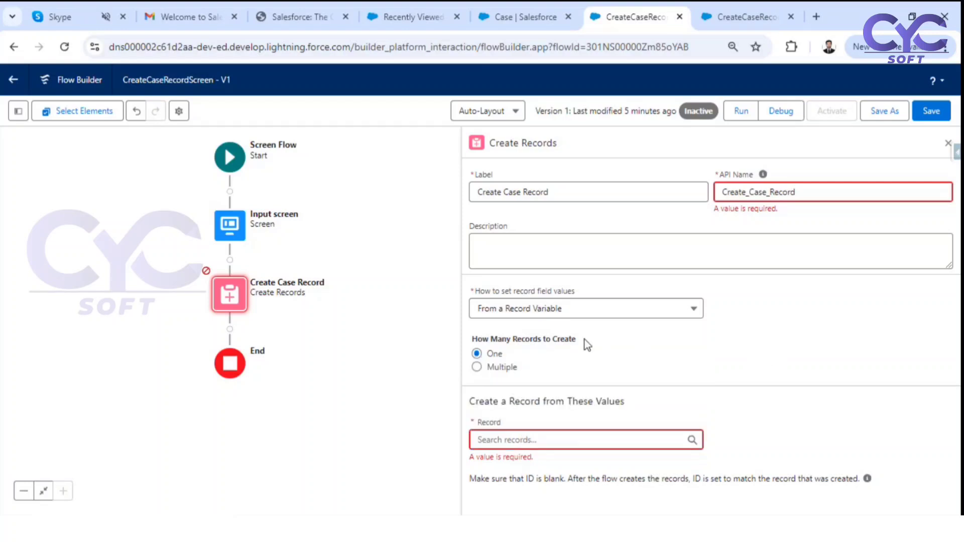
# Set the record field values to be assigned Manually and choose Case as the object to create
pyautogui.click(595, 315)
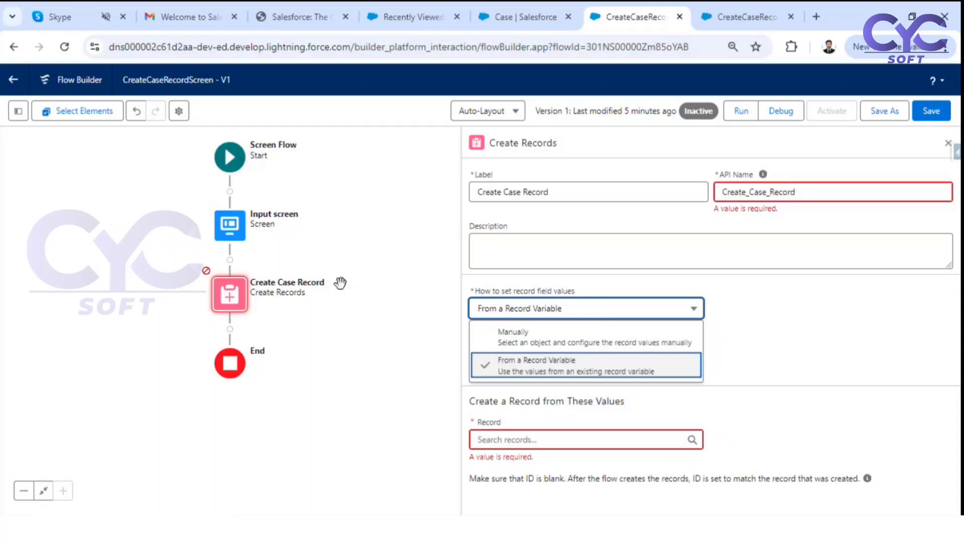
pyautogui.click(553, 335)
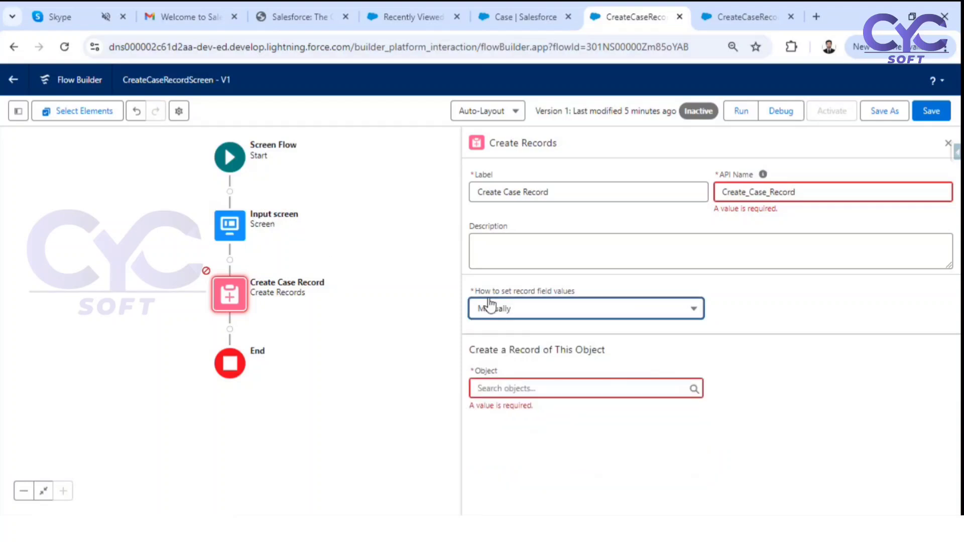
pyautogui.click(519, 389)
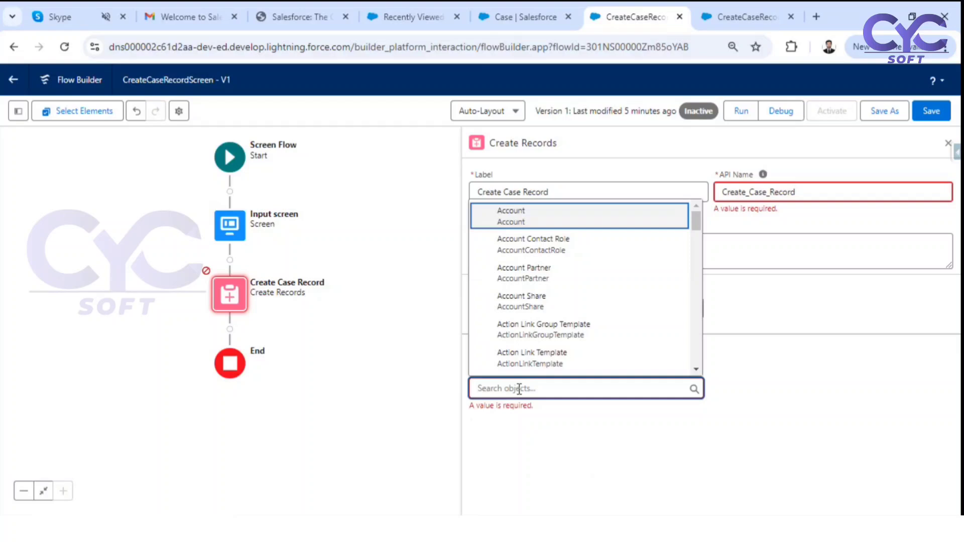
pyautogui.write('case')
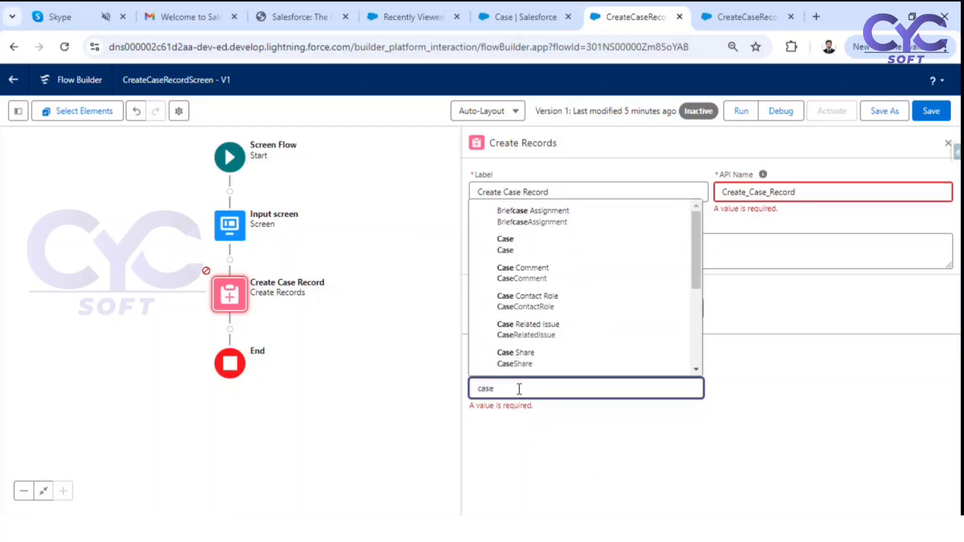
pyautogui.click(526, 243)
pyautogui.scroll(-1, 731, 362)
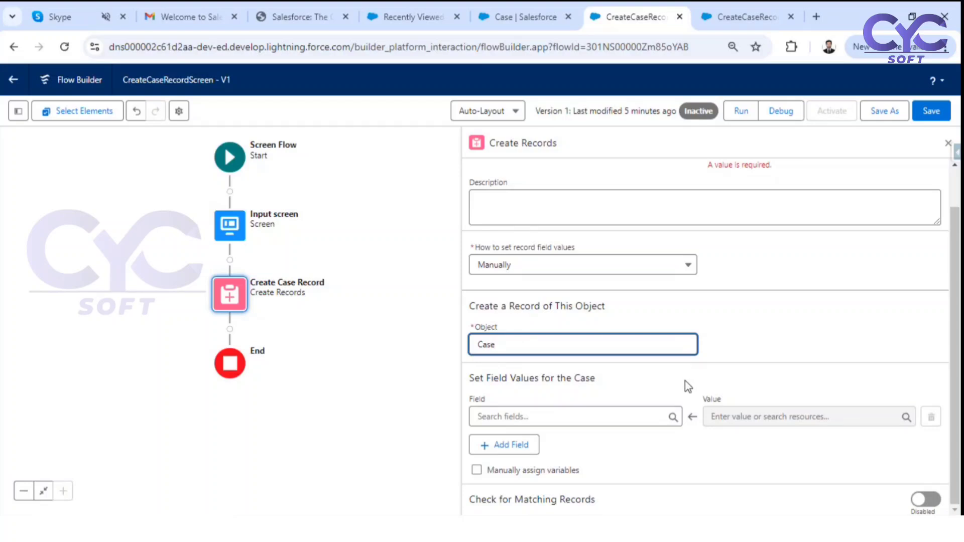
pyautogui.click(562, 261)
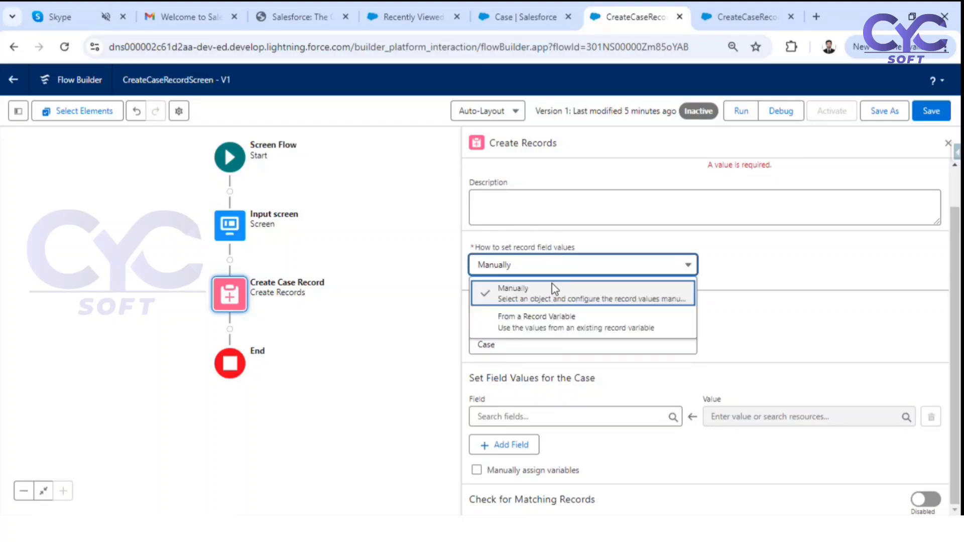
pyautogui.click(744, 267)
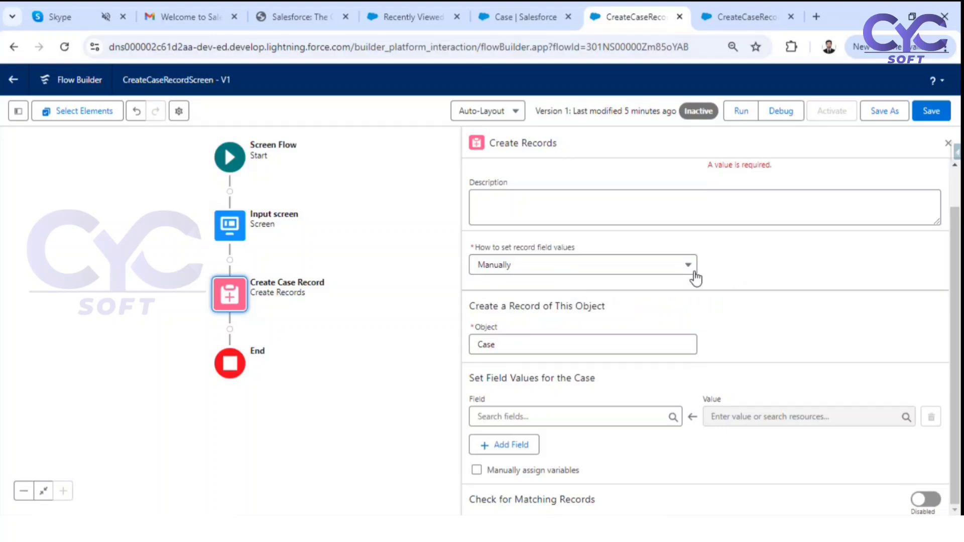
# Choose Subject as the first case field to set
pyautogui.click(557, 415)
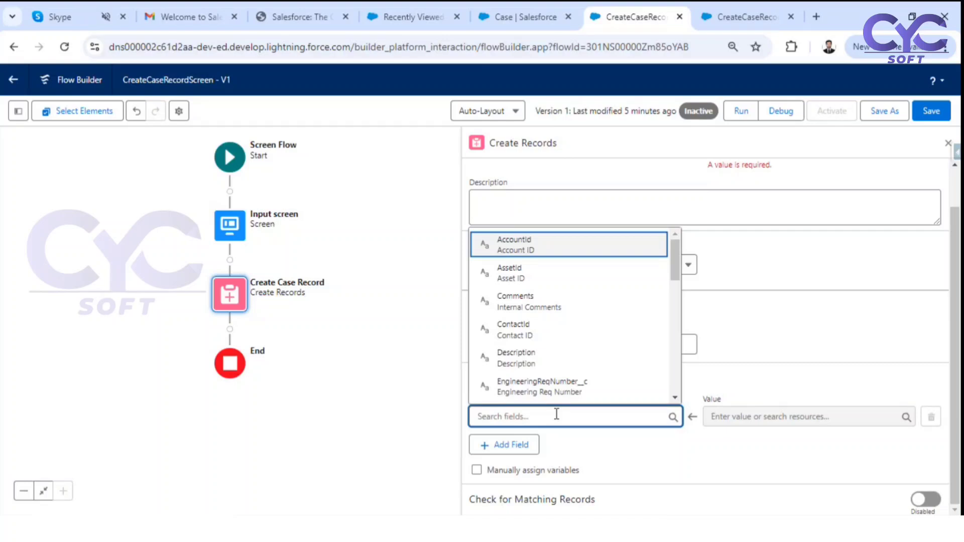
pyautogui.write('subj')
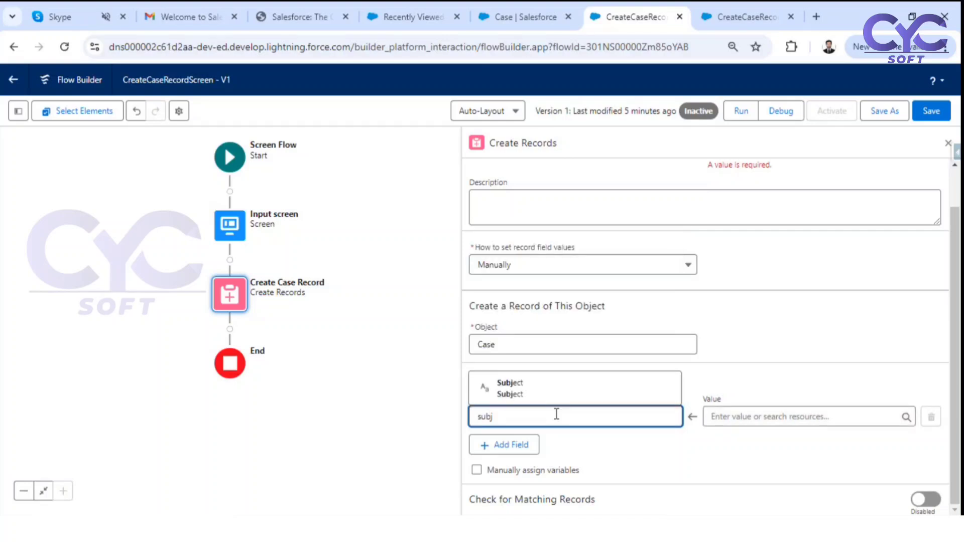
pyautogui.click(522, 389)
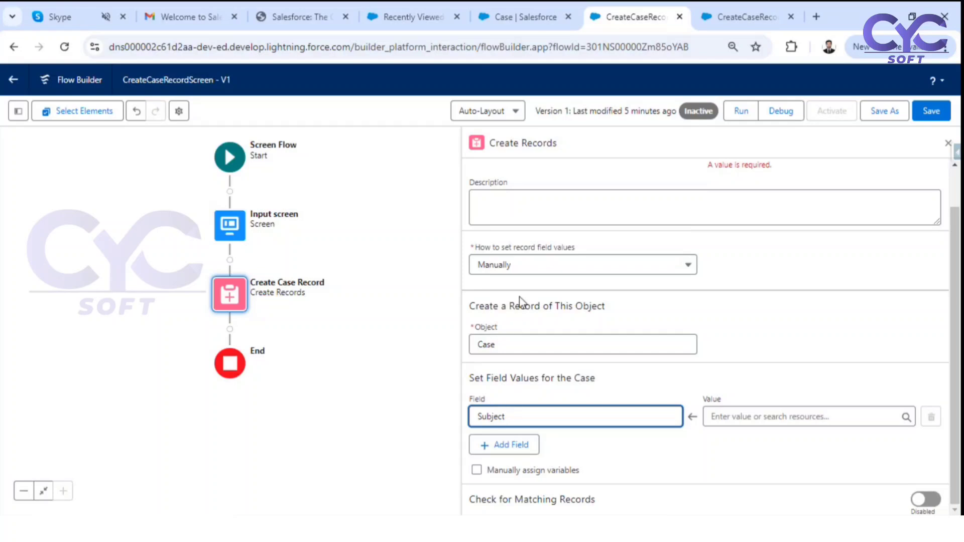
# Examine the Subject and Description fields in a new case form, close it without saving, and return to the flow
pyautogui.click(495, 17)
pyautogui.click(452, 12)
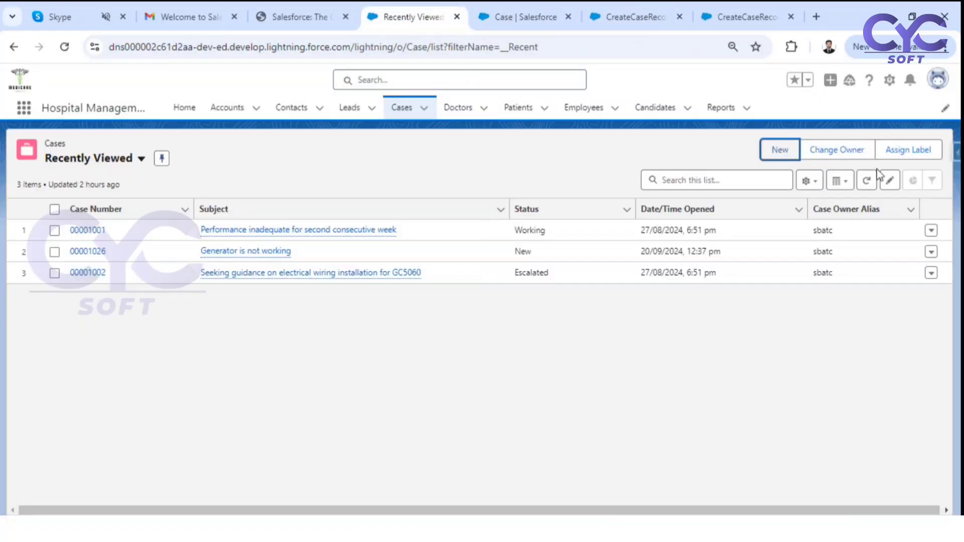
pyautogui.click(774, 149)
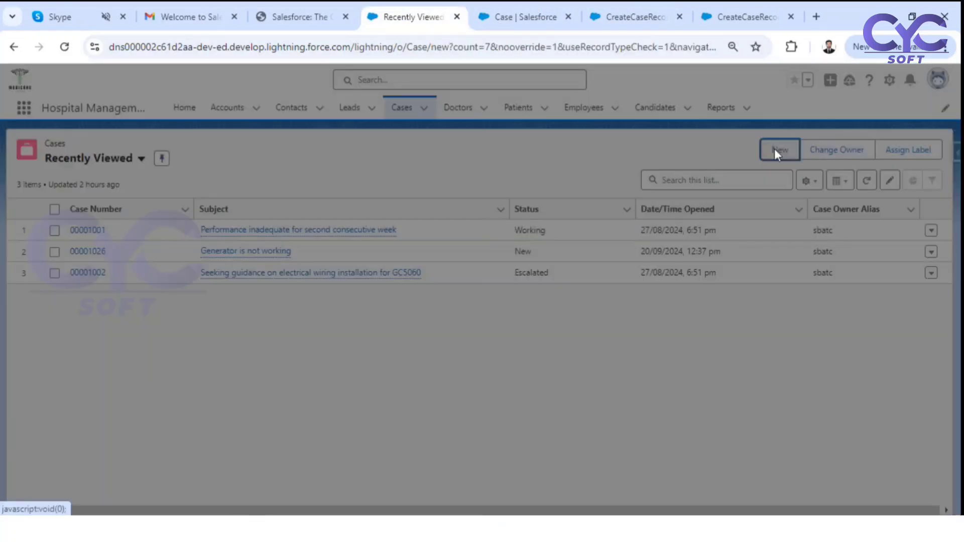
pyautogui.scroll(-3, 329, 390)
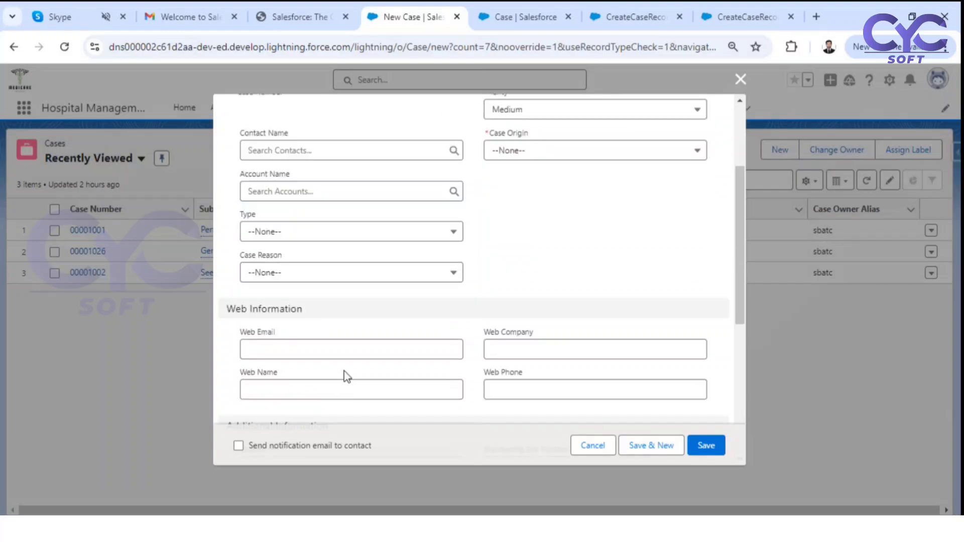
pyautogui.scroll(-4, 334, 368)
pyautogui.scroll(-3, 334, 368)
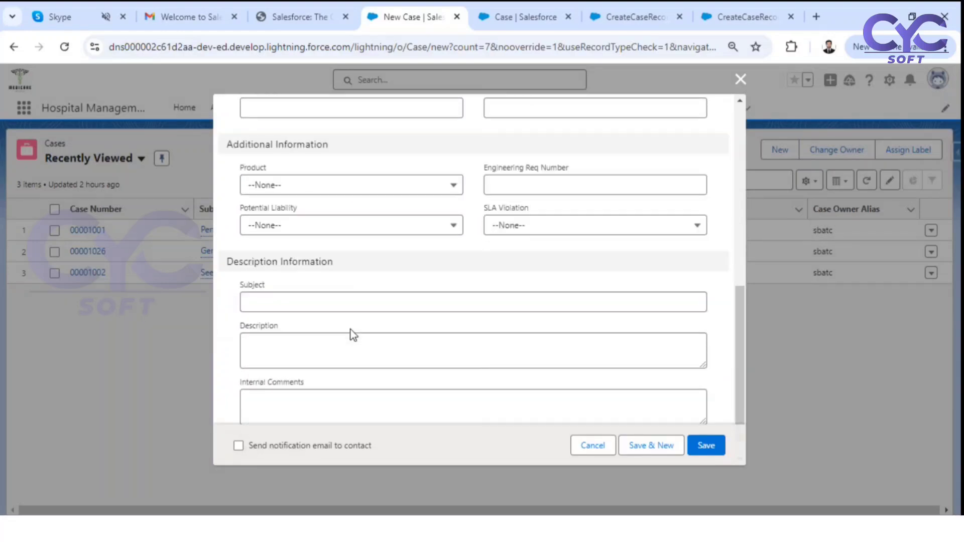
pyautogui.click(258, 282)
pyautogui.click(271, 316)
pyautogui.click(273, 281)
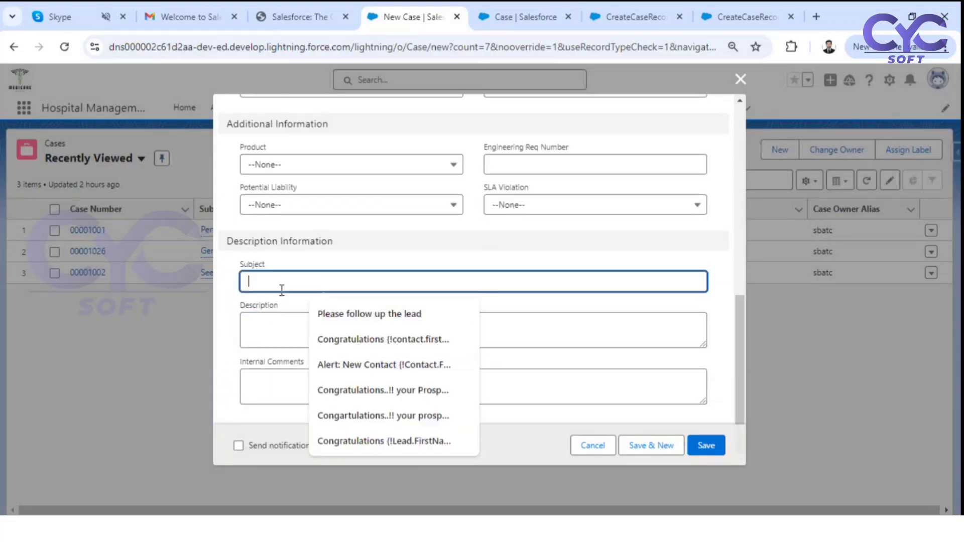
pyautogui.click(282, 304)
pyautogui.click(290, 282)
pyautogui.click(741, 79)
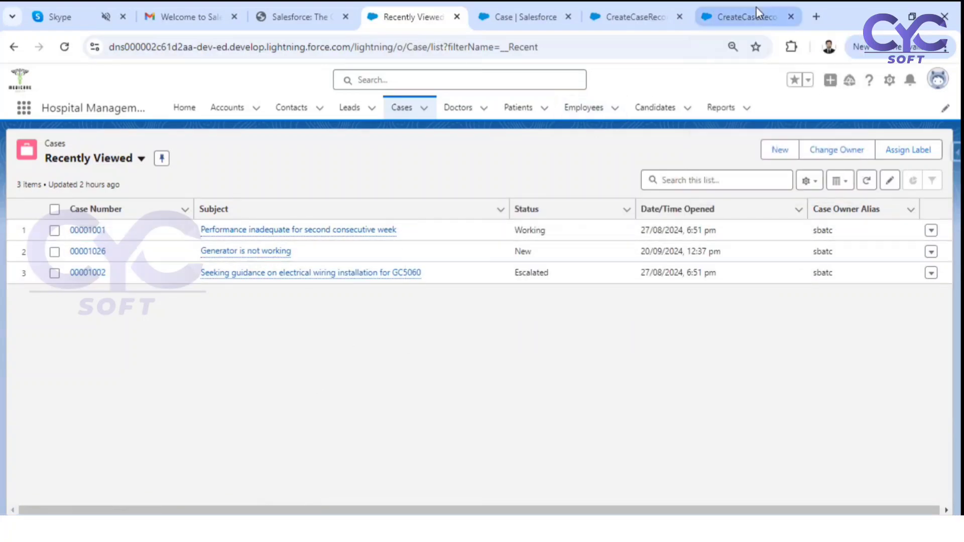
pyautogui.click(723, 23)
pyautogui.click(603, 15)
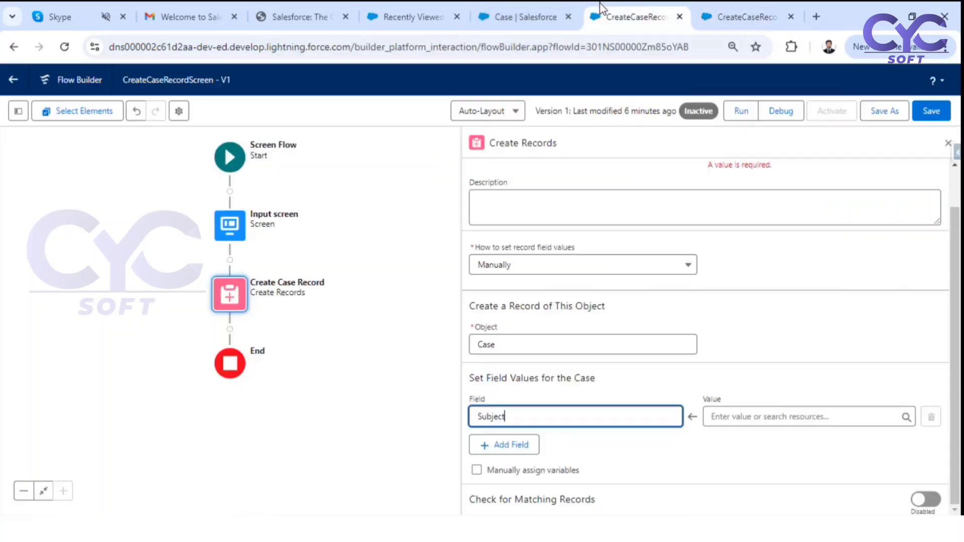
# Add Description and Status as the second and third case fields to set
pyautogui.click(507, 445)
pyautogui.click(508, 458)
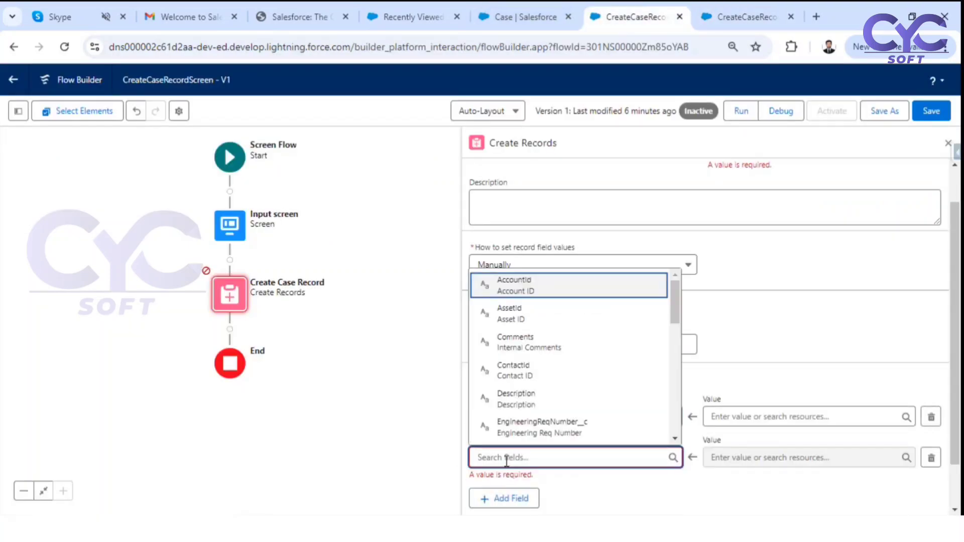
pyautogui.write('des')
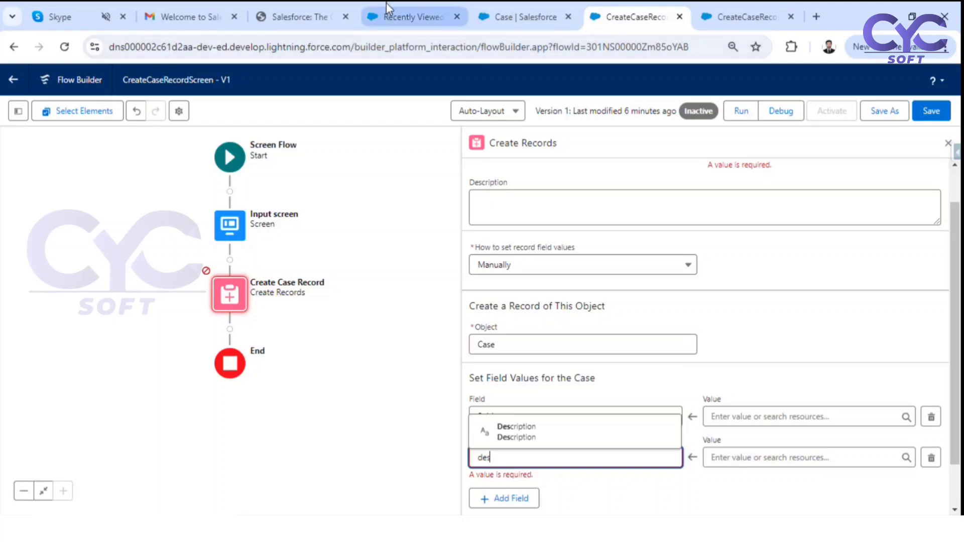
pyautogui.click(509, 428)
pyautogui.scroll(-1, 538, 426)
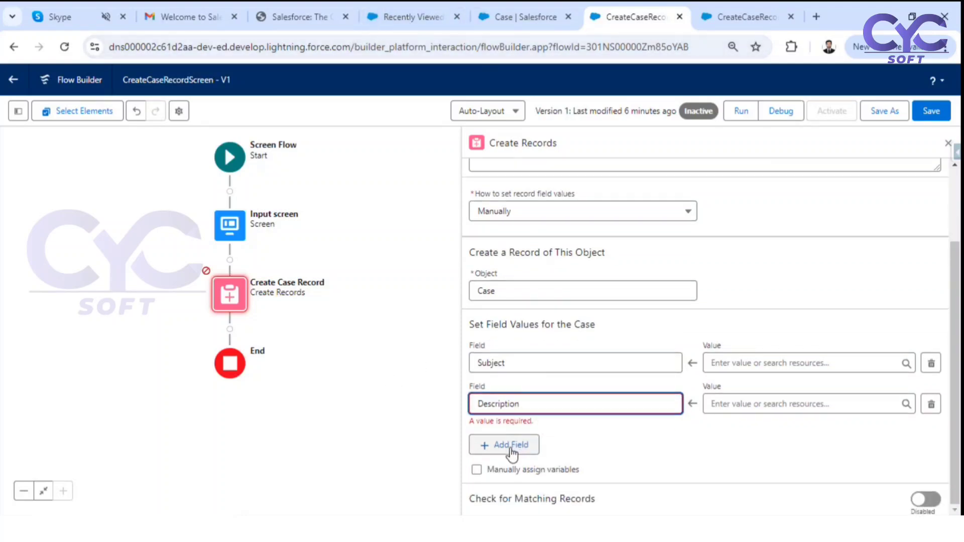
pyautogui.click(509, 450)
pyautogui.click(547, 444)
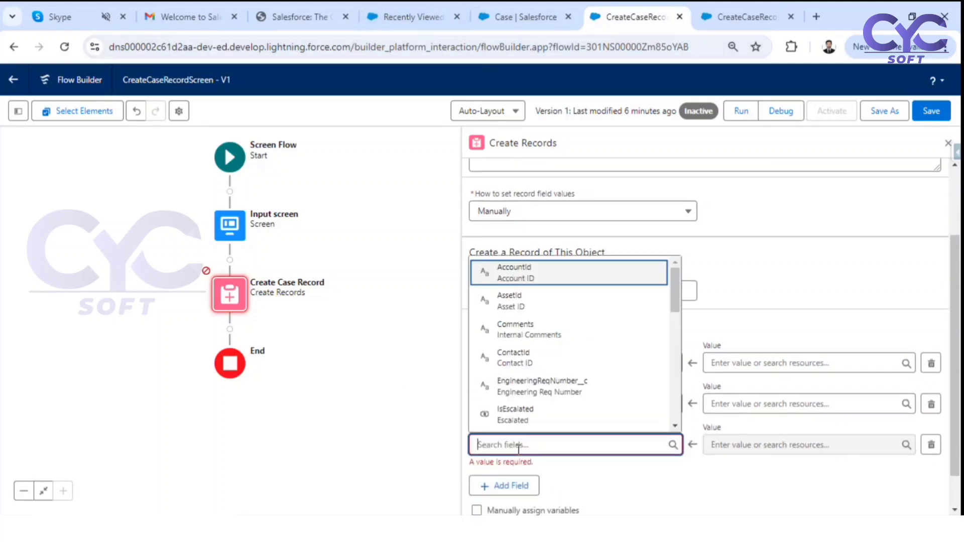
pyautogui.write('stat')
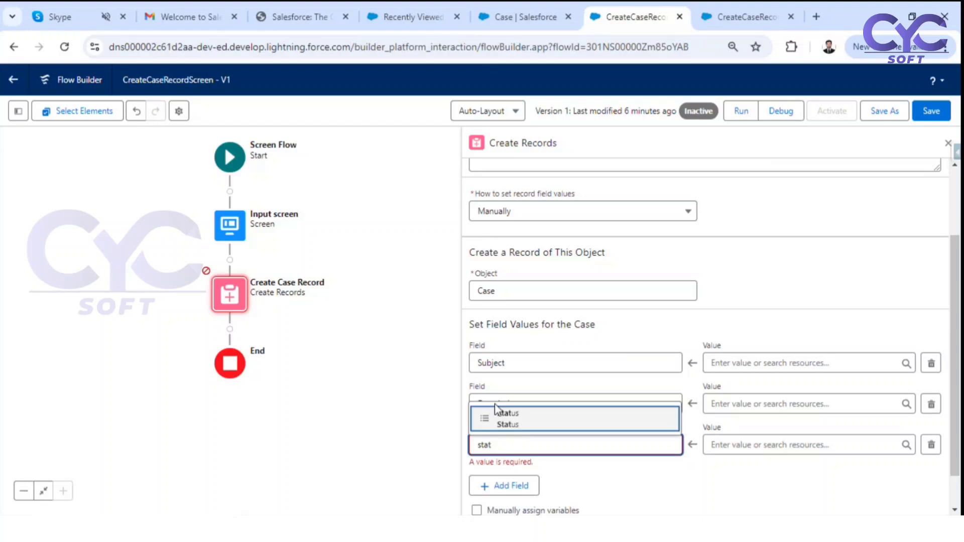
pyautogui.click(520, 425)
# Add Origin as the fourth case field to set
pyautogui.click(512, 488)
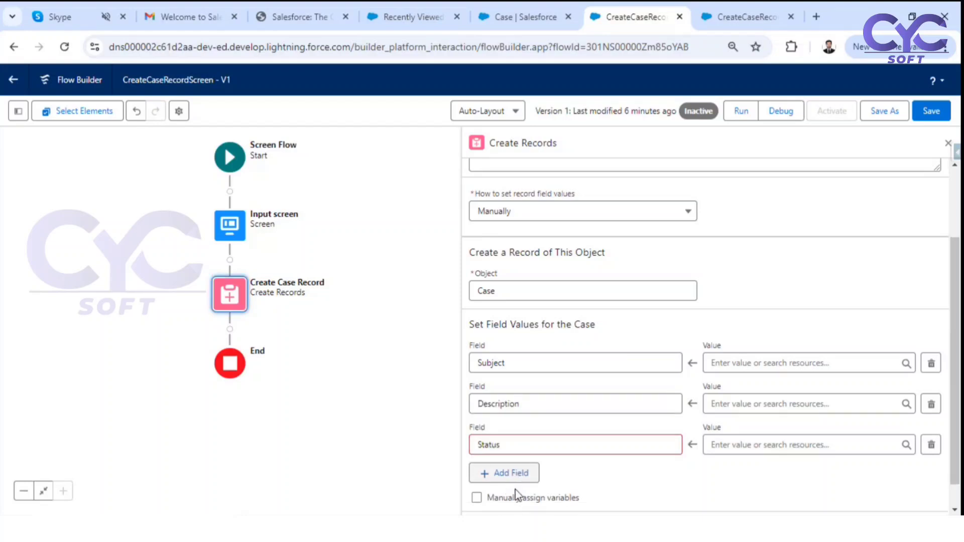
pyautogui.scroll(-1, 609, 430)
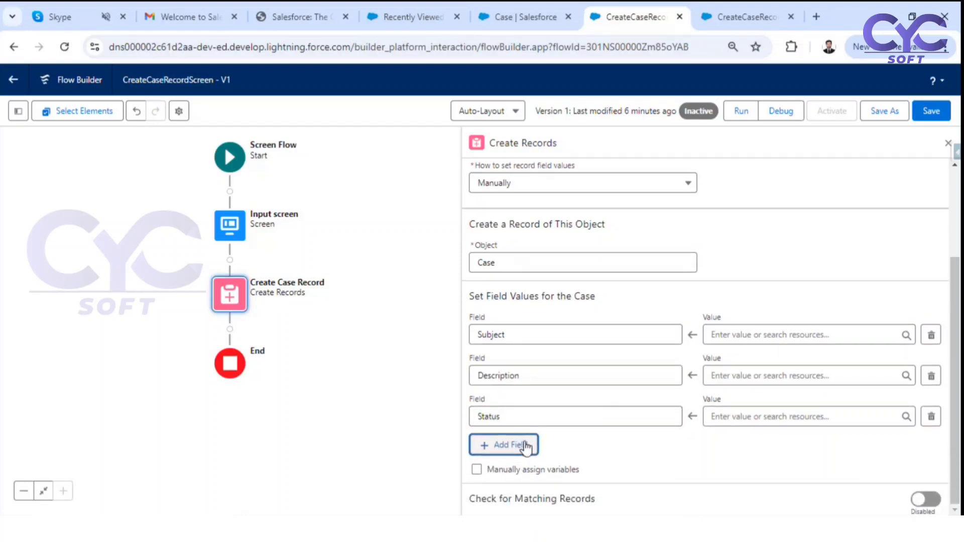
pyautogui.click(522, 445)
pyautogui.click(517, 454)
pyautogui.write('c')
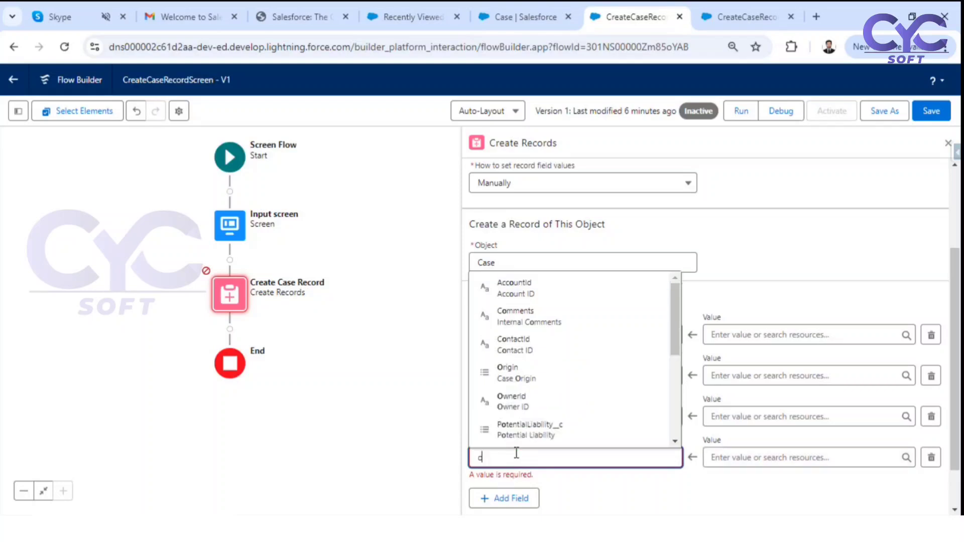
pyautogui.write('igi')
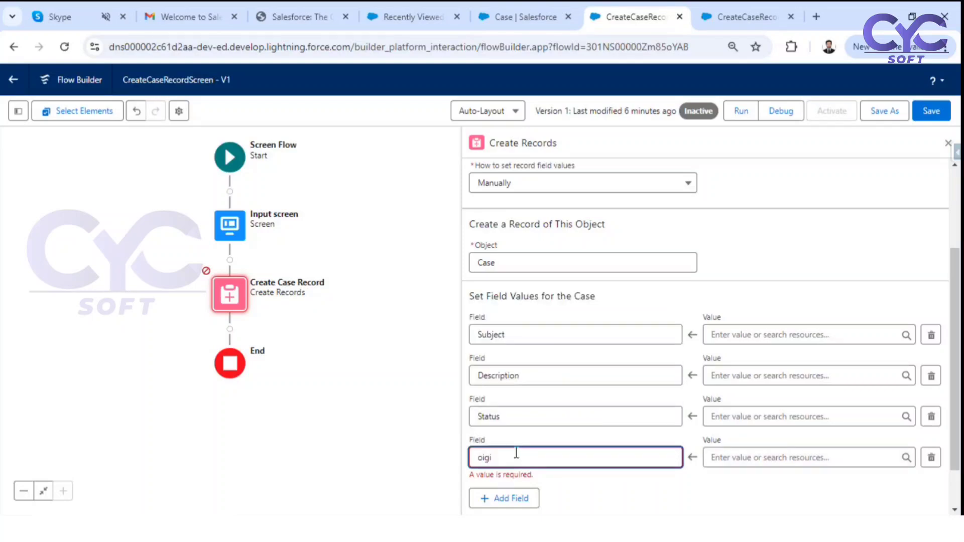
pyautogui.press('BackSpace')
pyautogui.press('BackSpace')
pyautogui.press('BackSpace')
pyautogui.write('r')
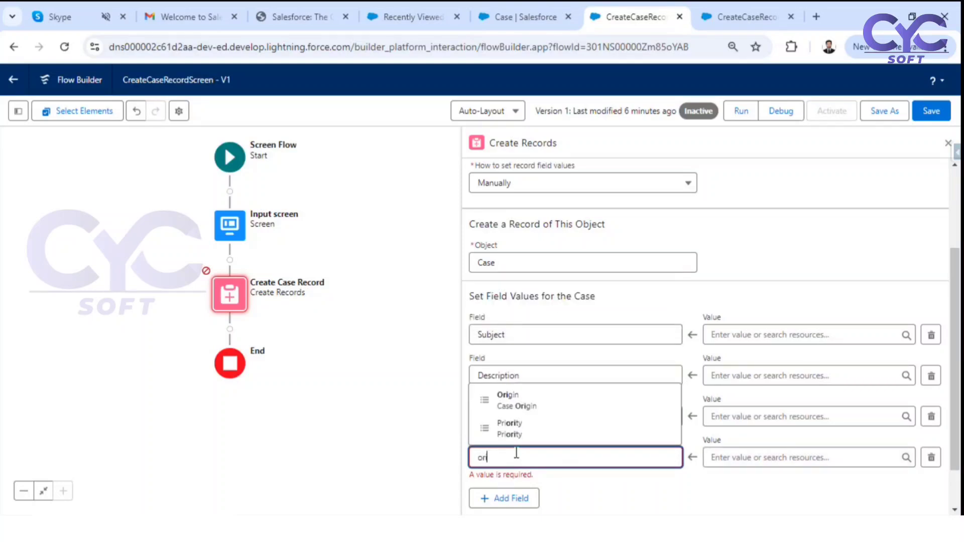
pyautogui.write('igi')
pyautogui.click(523, 440)
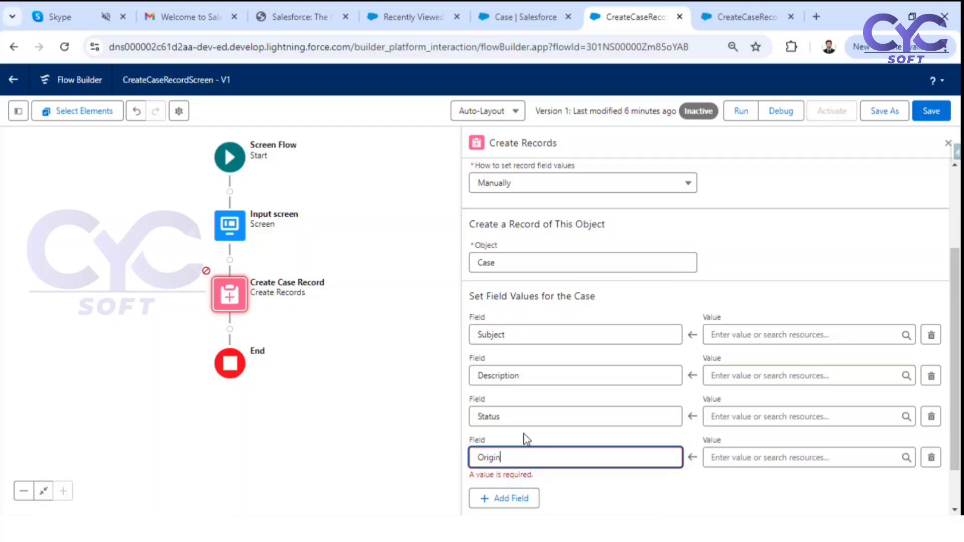
pyautogui.click(628, 491)
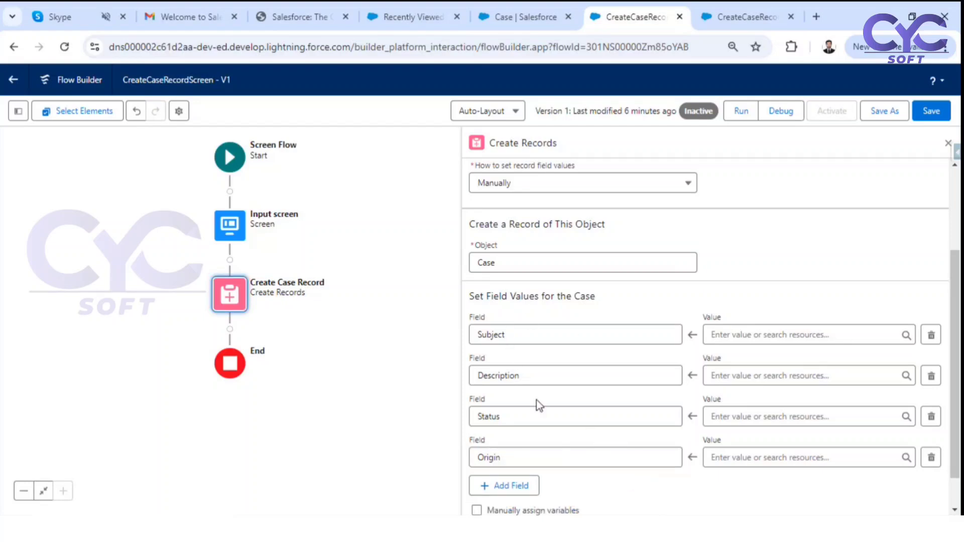
# Map the case's Subject and Description fields to the Subject and Description screen components
pyautogui.click(758, 335)
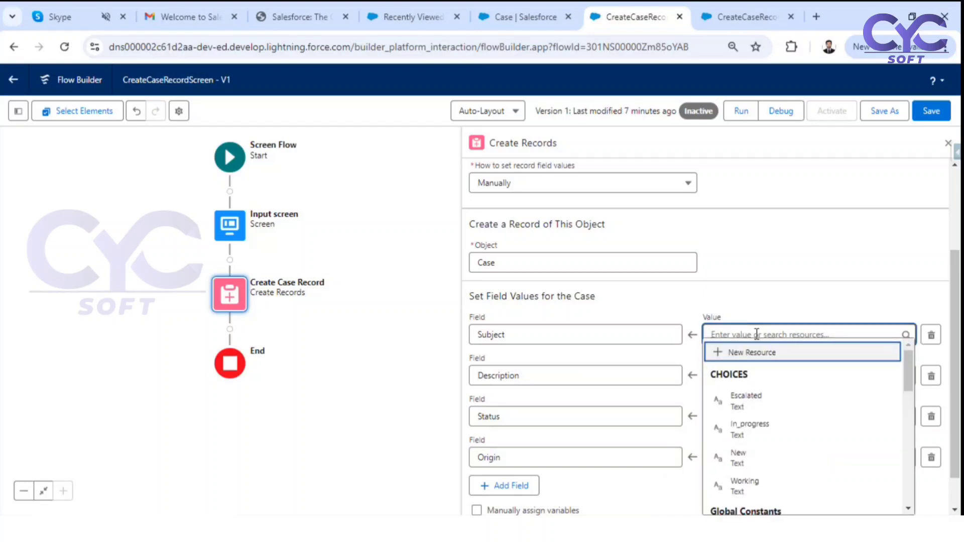
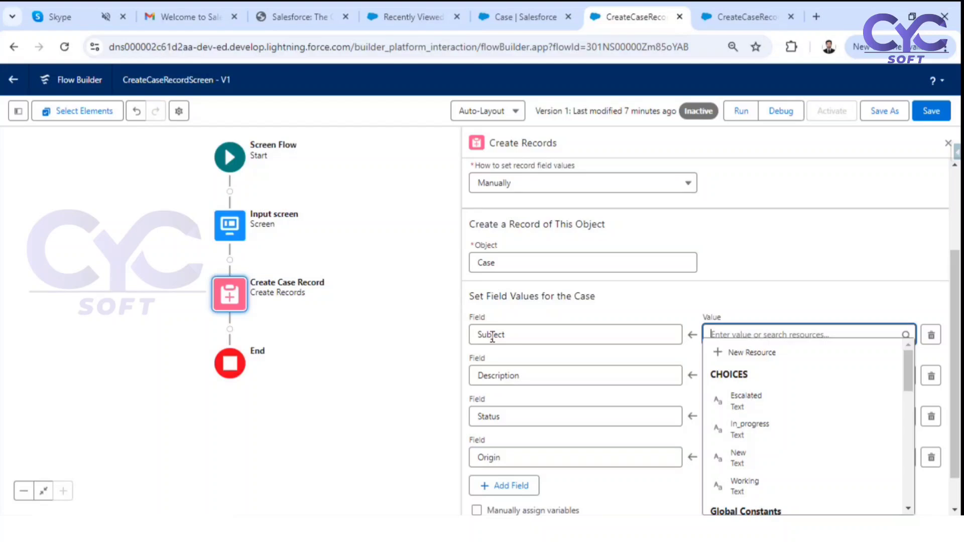
pyautogui.scroll(-3, 786, 401)
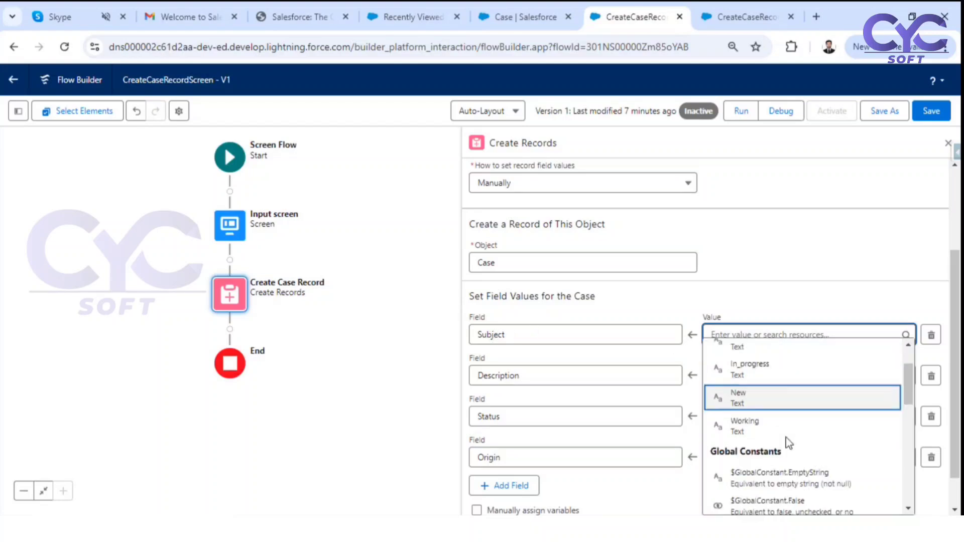
pyautogui.scroll(-3, 782, 437)
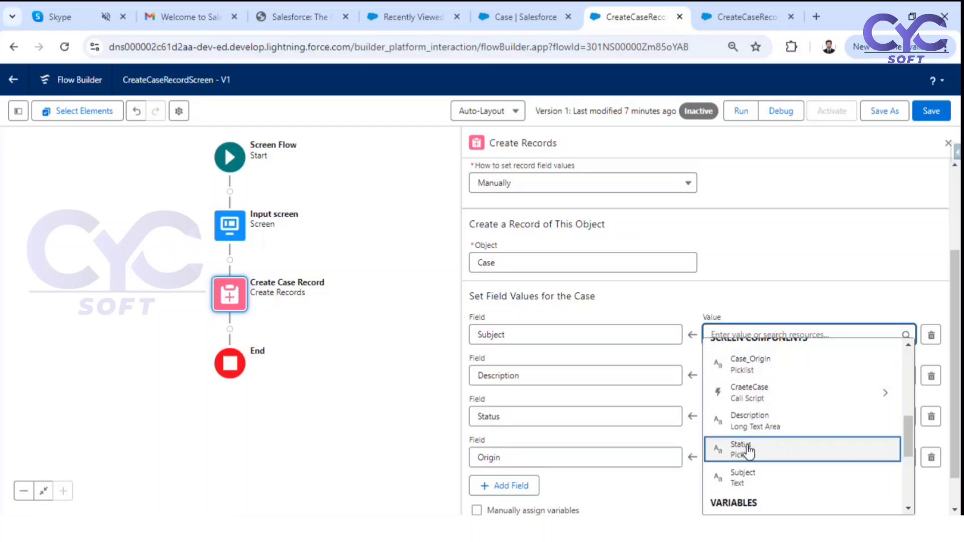
pyautogui.click(756, 475)
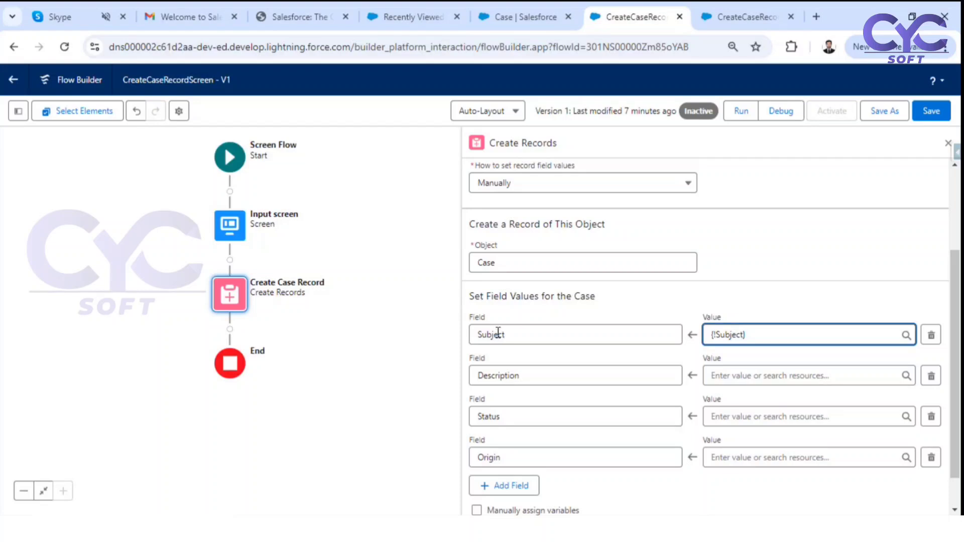
pyautogui.click(730, 376)
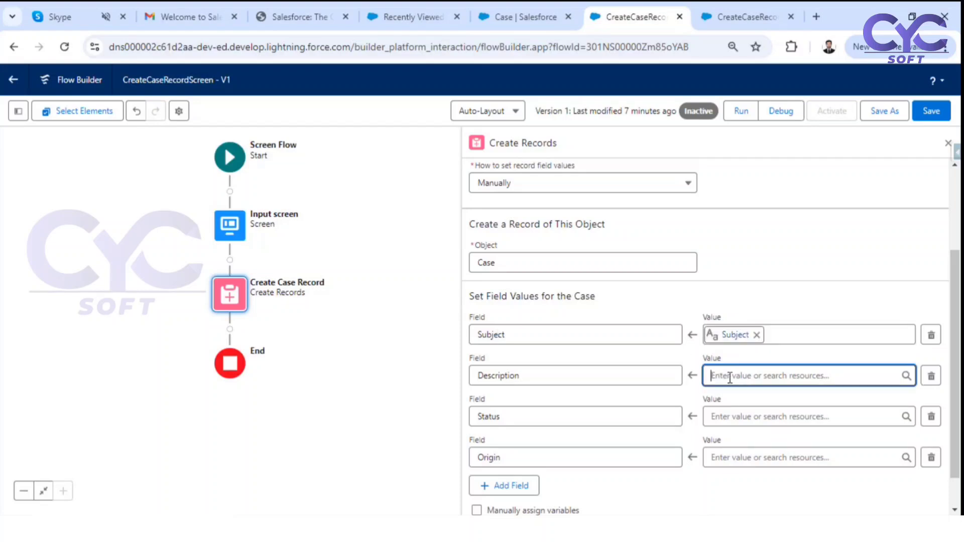
pyautogui.scroll(-4, 773, 281)
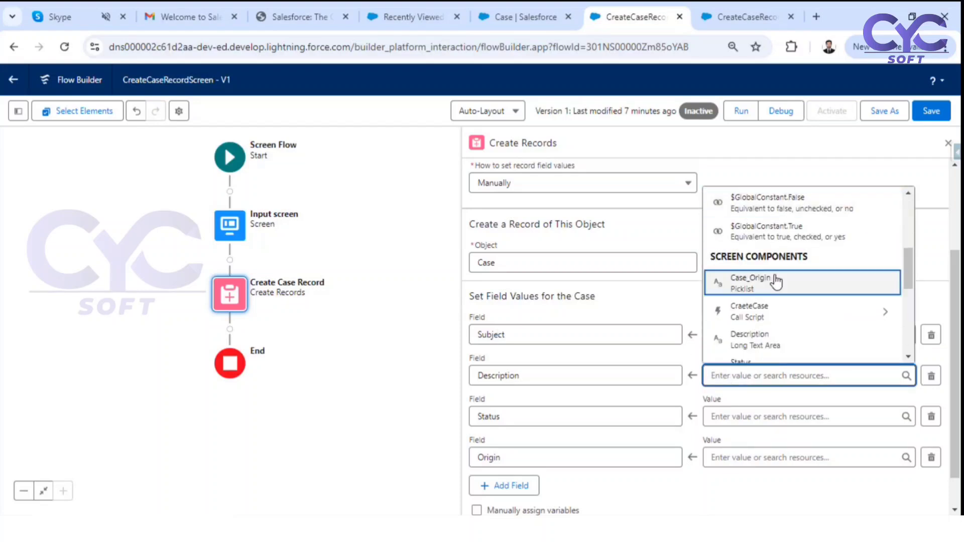
pyautogui.click(769, 338)
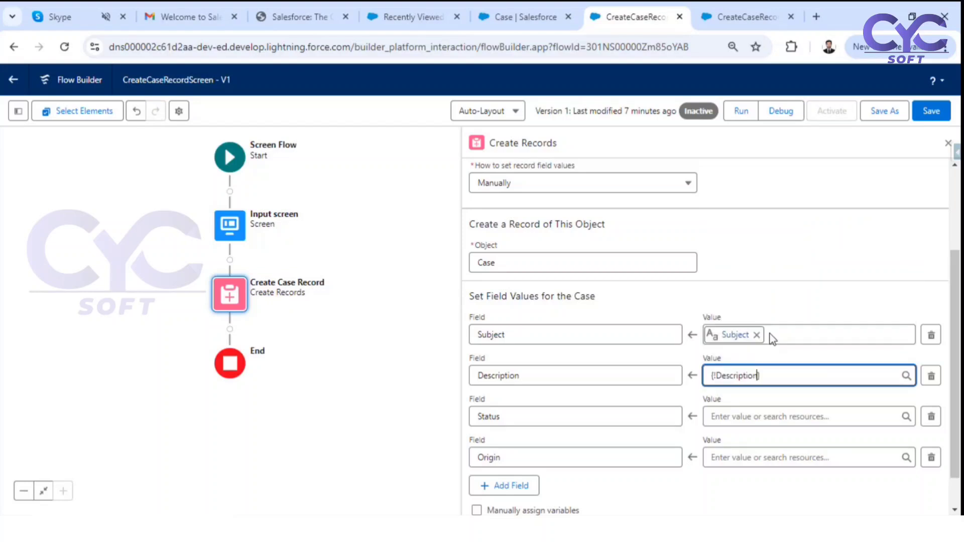
pyautogui.click(773, 358)
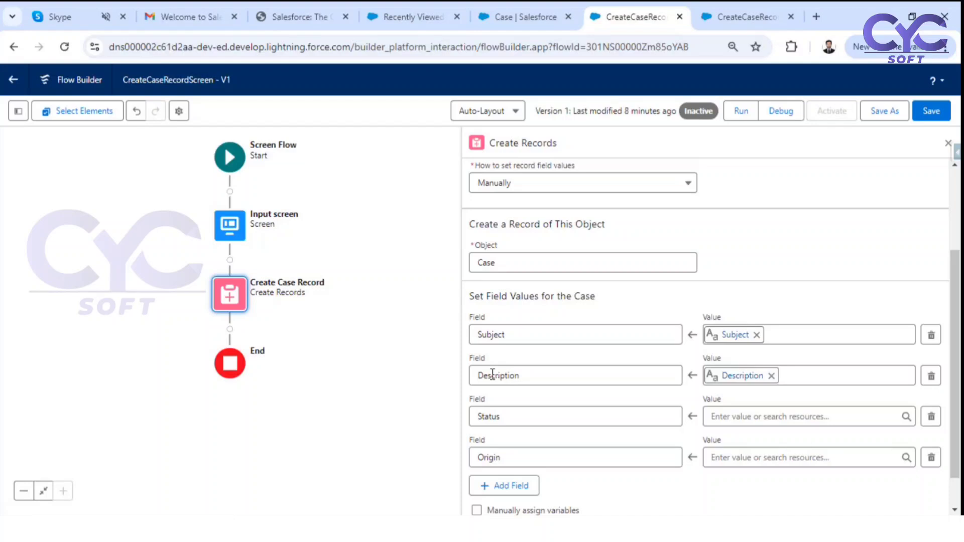
# Map the case's Status field to the Status screen component and its Origin field to Case_Origin
pyautogui.click(736, 422)
pyautogui.scroll(-5, 773, 345)
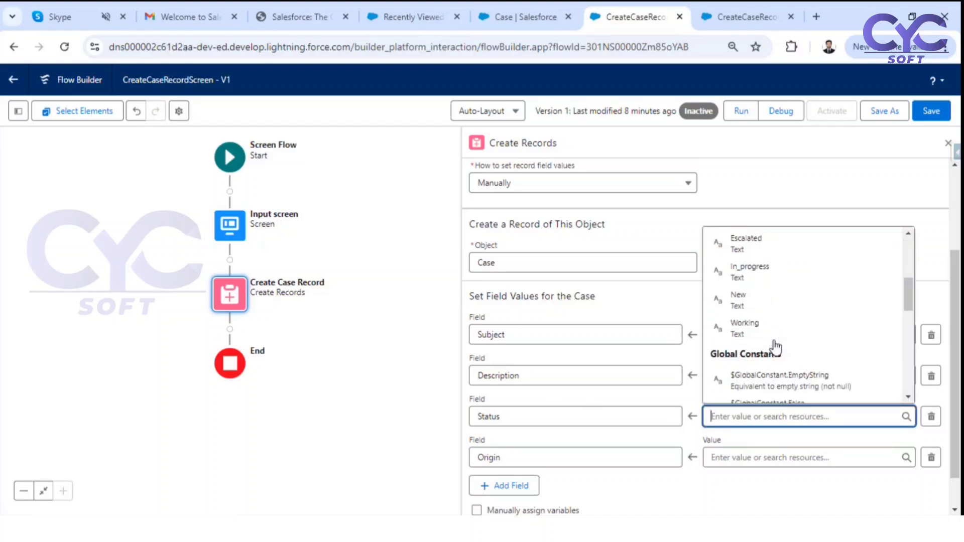
pyautogui.scroll(5, 776, 346)
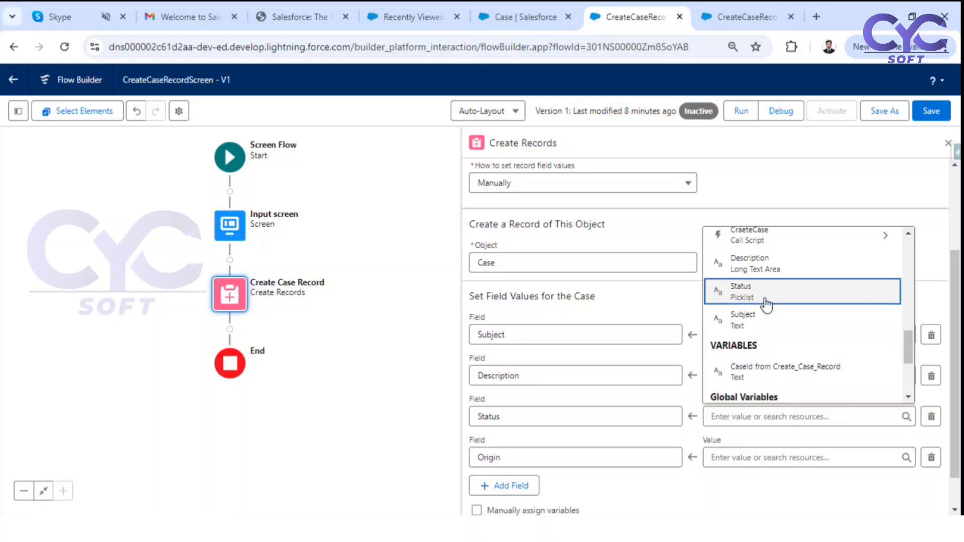
pyautogui.click(769, 306)
pyautogui.click(738, 455)
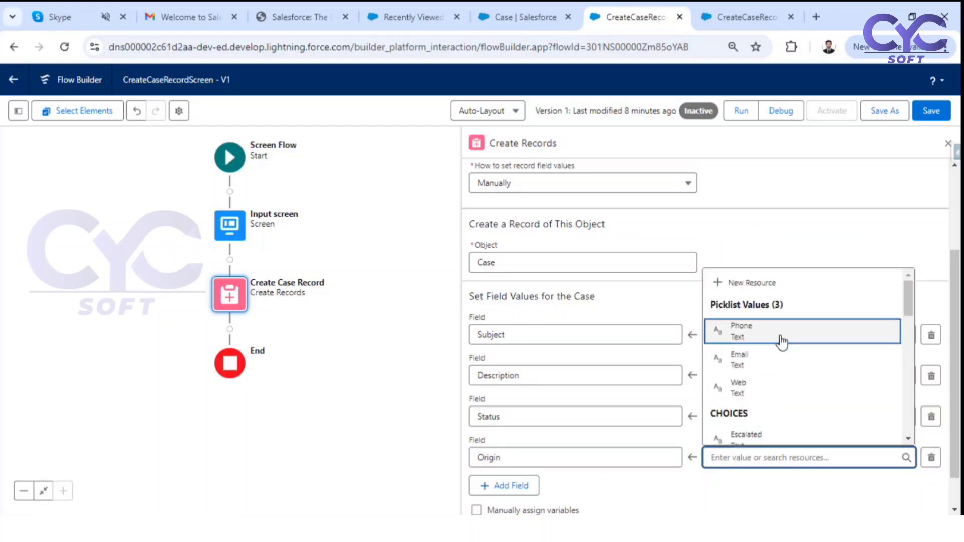
pyautogui.scroll(-3, 782, 341)
pyautogui.scroll(-4, 782, 343)
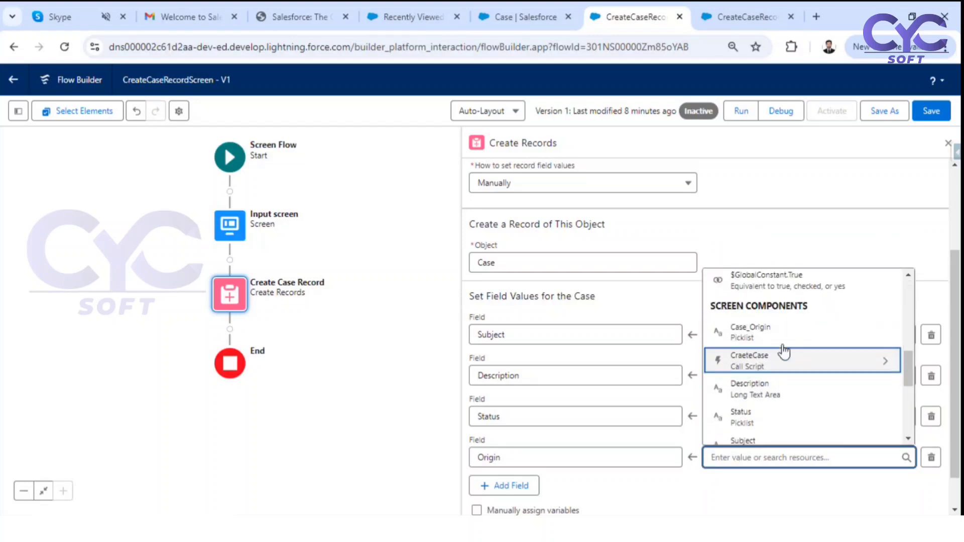
pyautogui.click(787, 336)
pyautogui.click(706, 494)
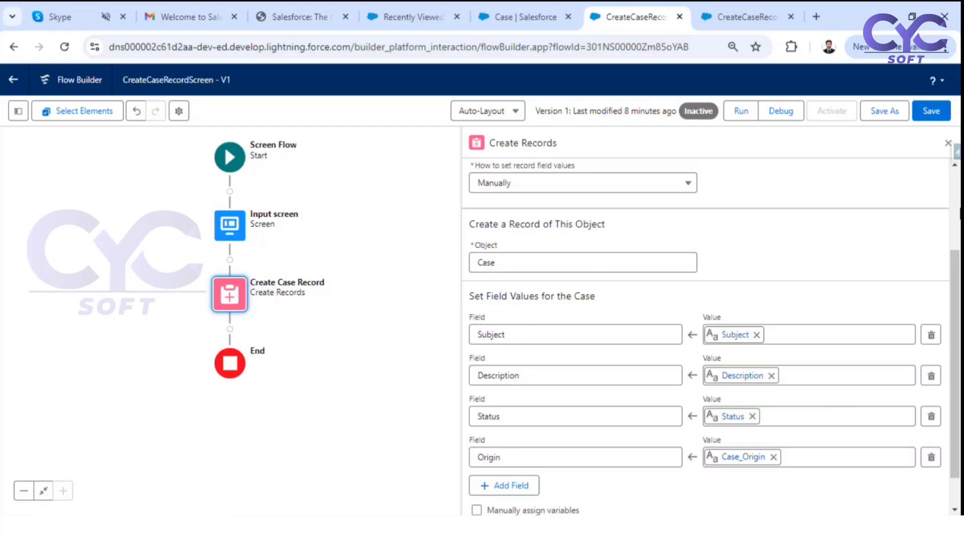
# Save the CreateCaseRecordScreen flow and start a debug run with the default debug options
pyautogui.scroll(-1, 822, 404)
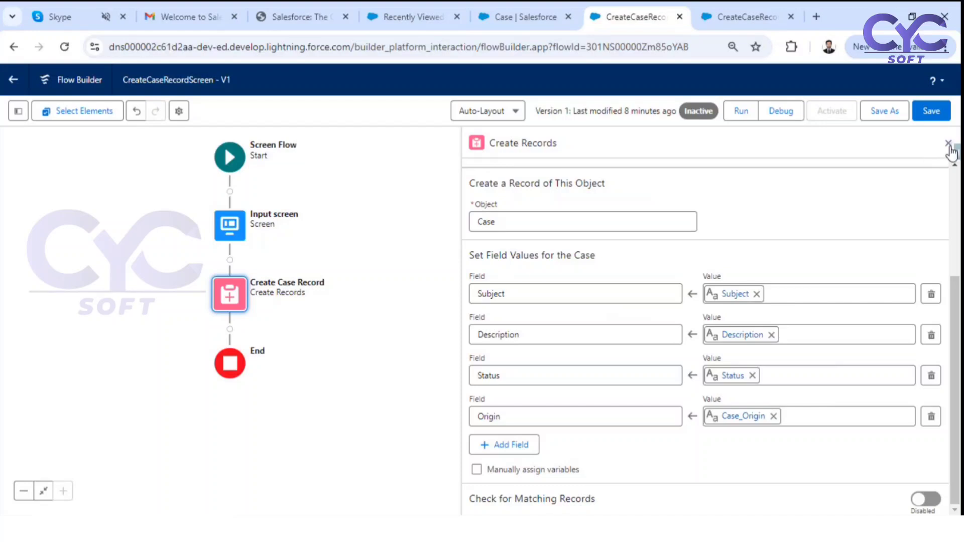
pyautogui.click(931, 111)
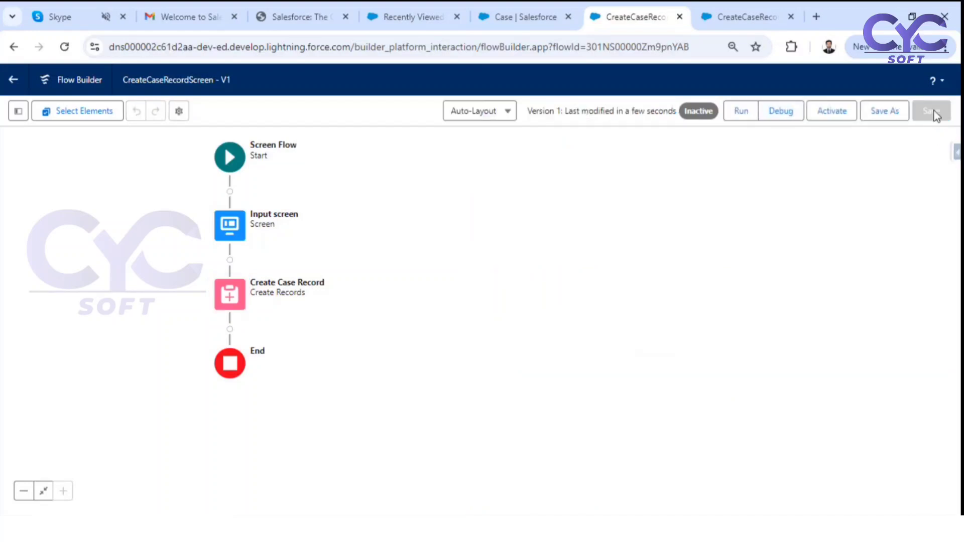
pyautogui.click(779, 114)
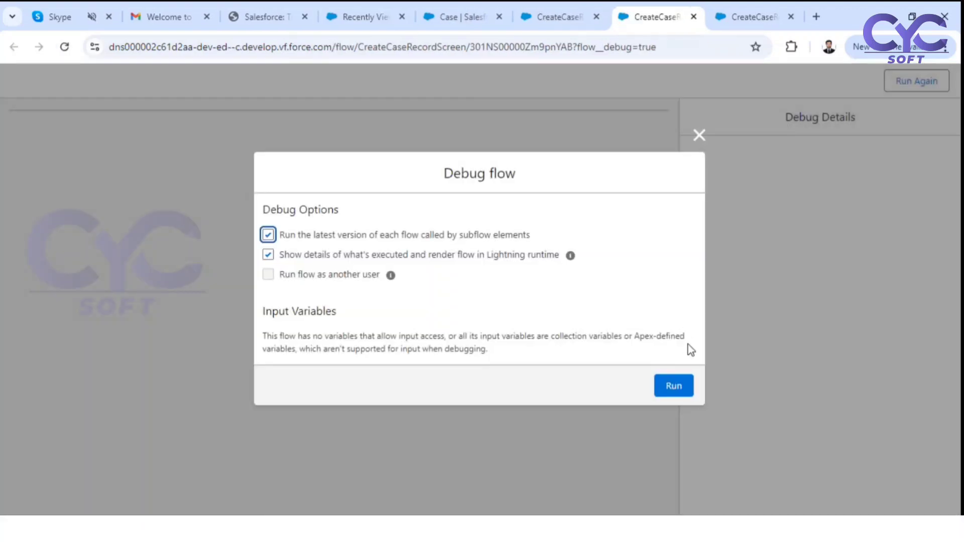
pyautogui.click(674, 387)
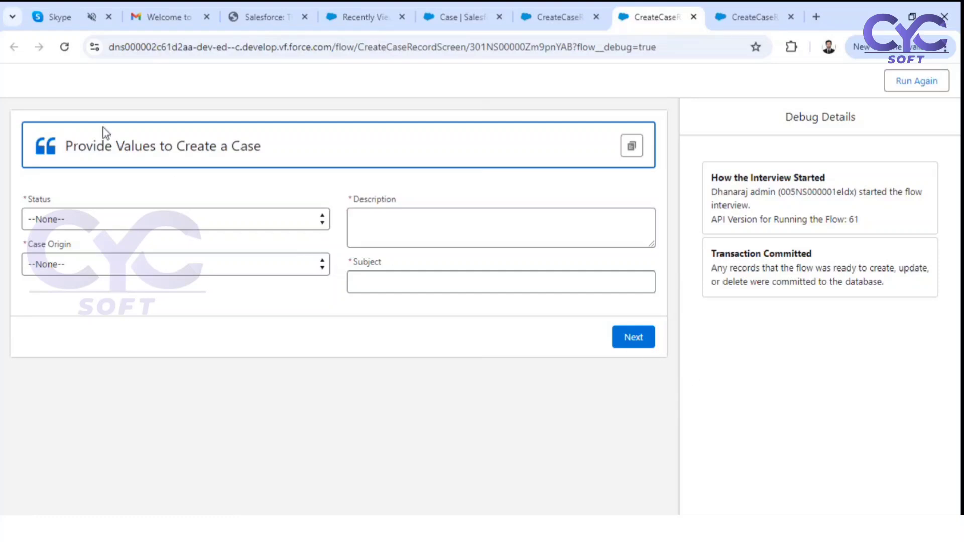
# Choose New as the Status and Phone as the Case Origin in the running flow's input screen
pyautogui.click(93, 219)
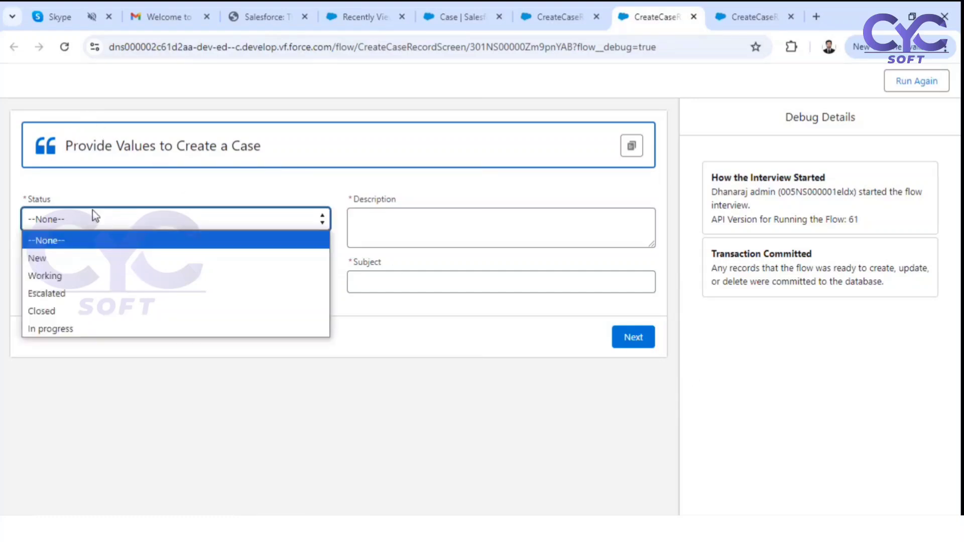
pyautogui.click(66, 261)
pyautogui.click(83, 265)
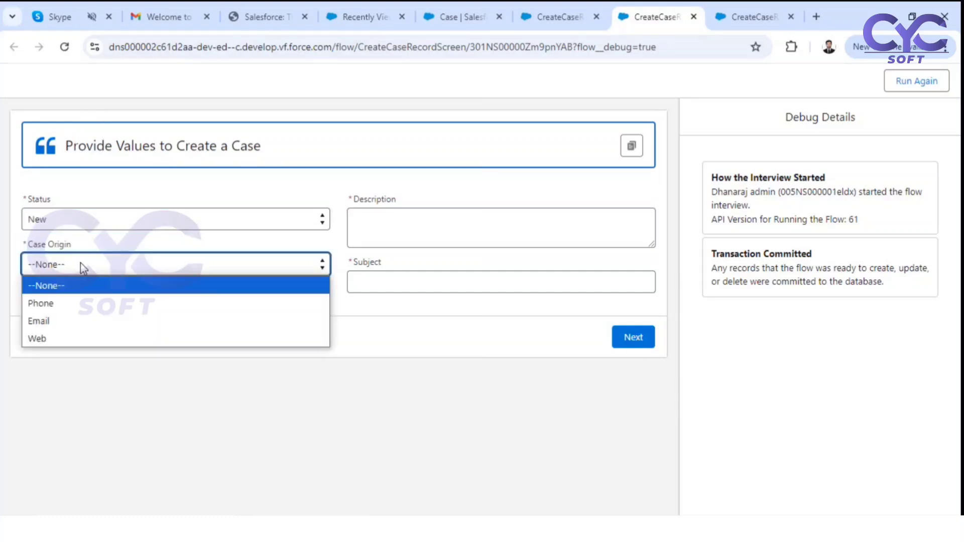
pyautogui.click(79, 301)
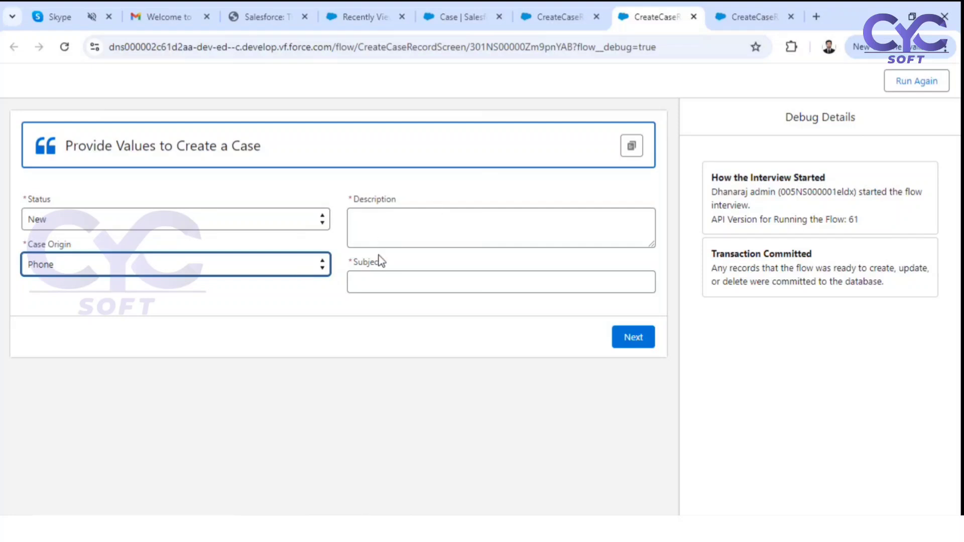
# Enter "Test from Flow" as both Subject and Description, and submit the input screen
pyautogui.click(368, 285)
pyautogui.write('Test from Flow')
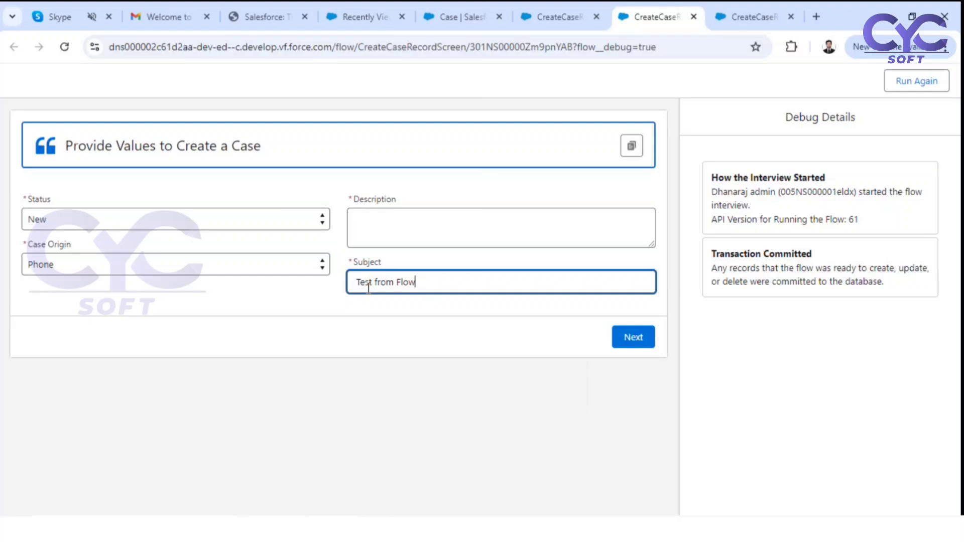
pyautogui.hotkey('ctrl', 'a')
pyautogui.hotkey('ctrl', 'c')
pyautogui.click(390, 214)
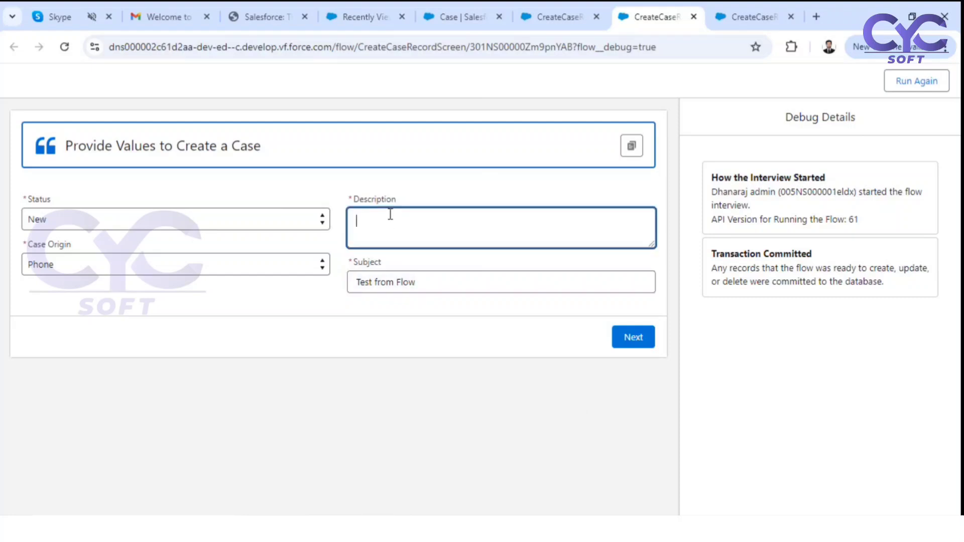
pyautogui.hotkey('ctrl', 'v')
pyautogui.click(630, 338)
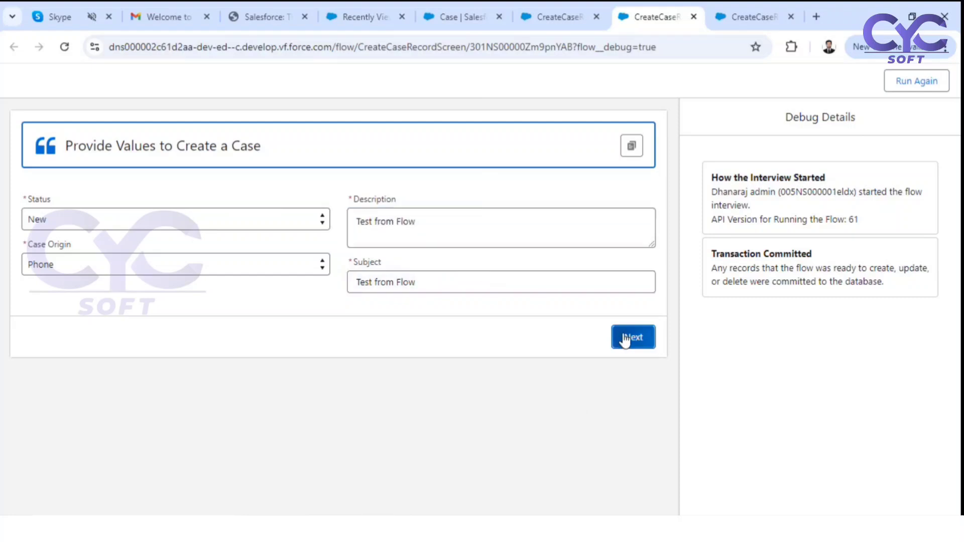
# Examine the debug details of the finished run, from the input screen values to the Create Records result
pyautogui.moveTo(237, 153); pyautogui.dragTo(417, 151)
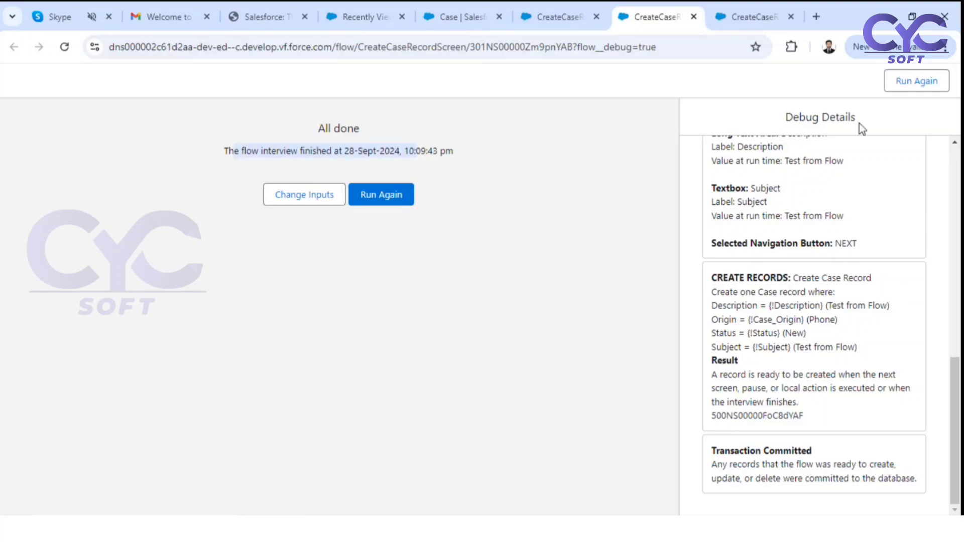
pyautogui.moveTo(784, 118); pyautogui.dragTo(856, 121)
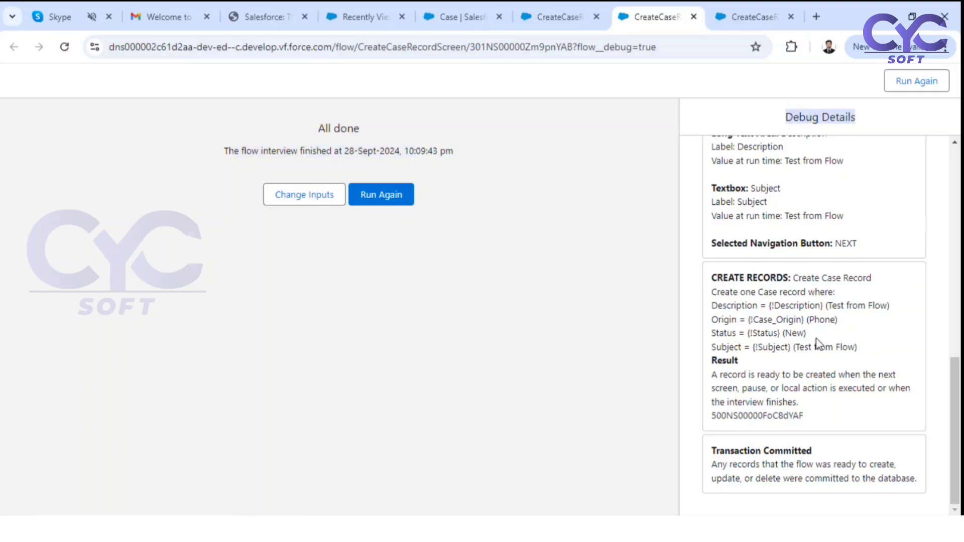
pyautogui.scroll(15, 816, 340)
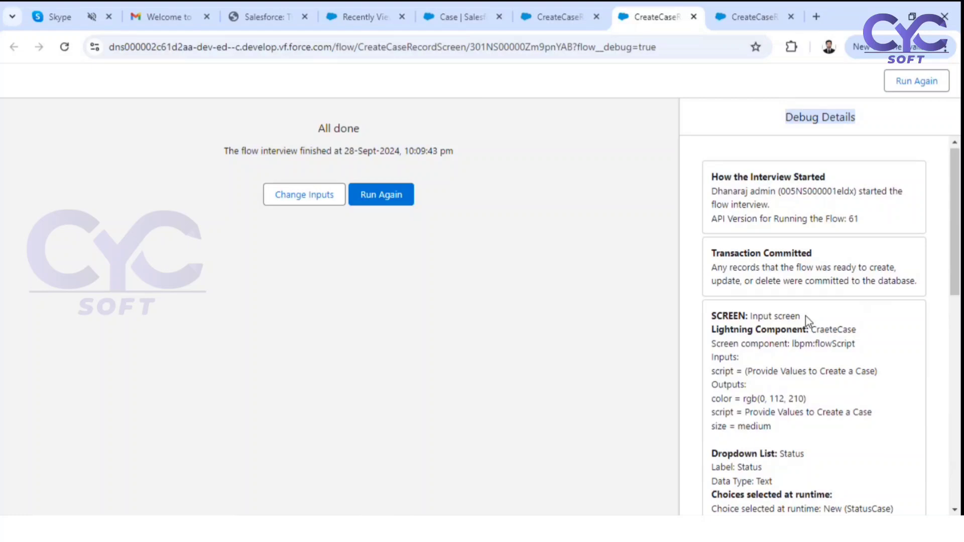
pyautogui.scroll(-3, 806, 317)
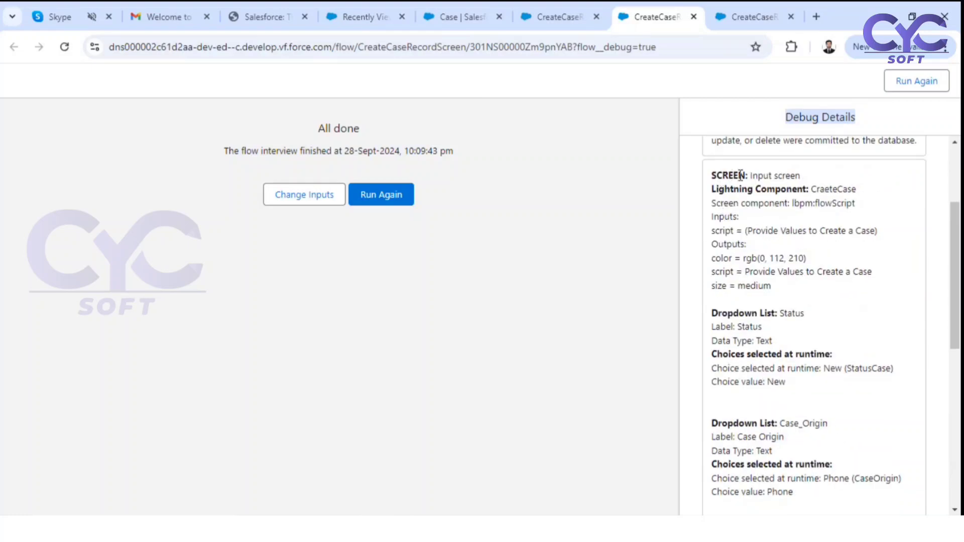
pyautogui.moveTo(749, 176); pyautogui.dragTo(808, 184)
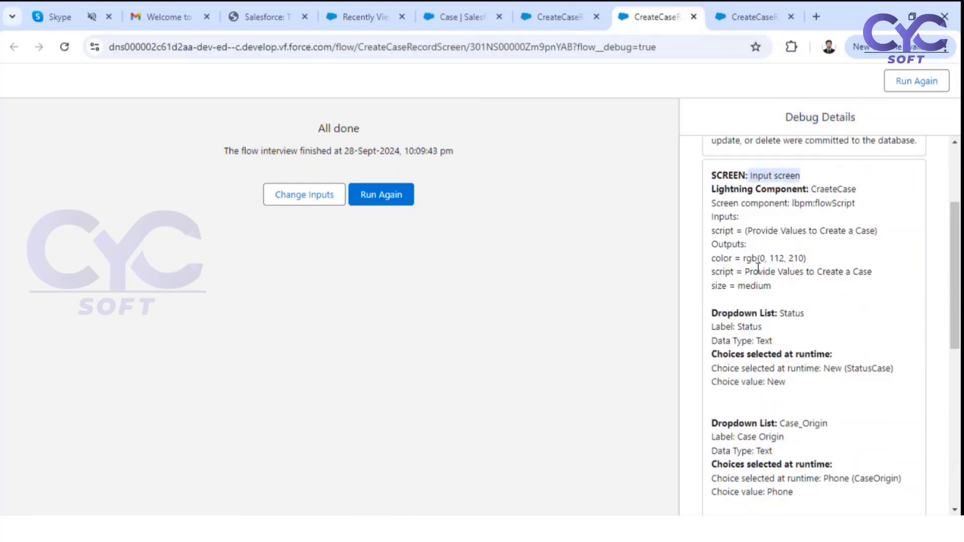
pyautogui.scroll(-1, 766, 271)
pyautogui.scroll(1, 756, 236)
pyautogui.scroll(-2, 739, 251)
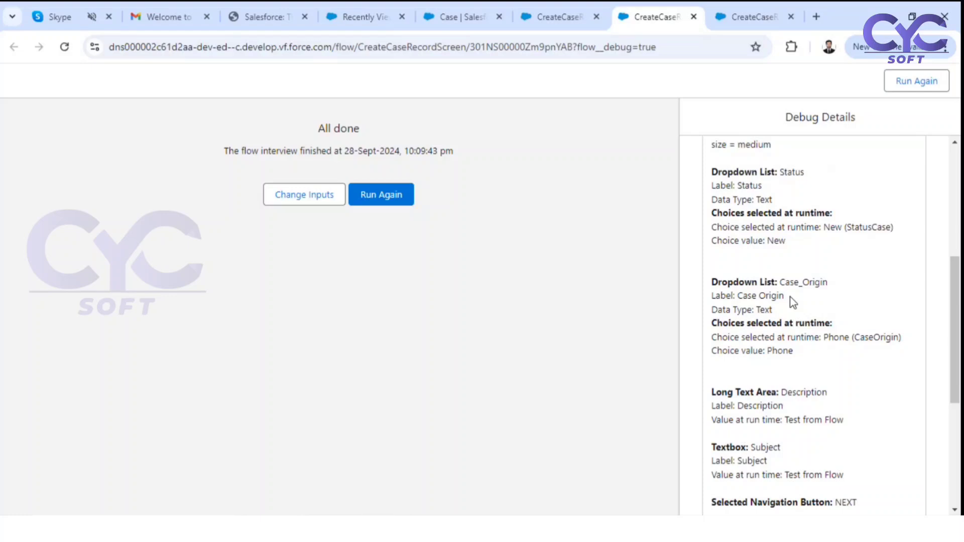
pyautogui.scroll(-2, 789, 269)
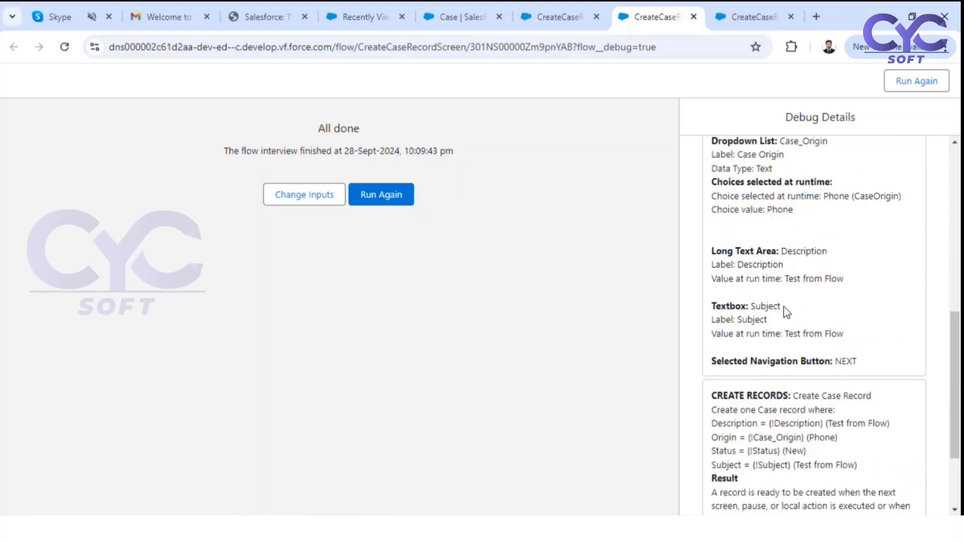
pyautogui.scroll(-1, 762, 197)
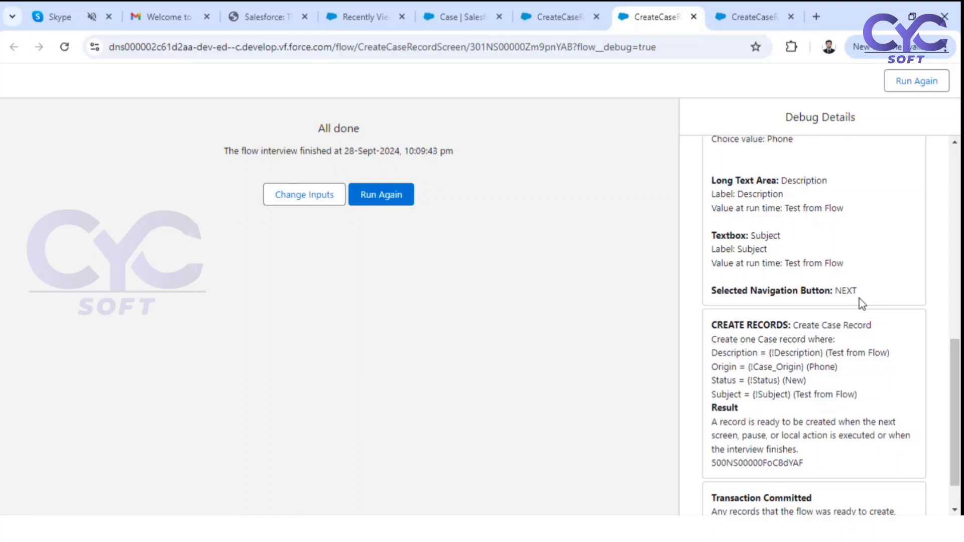
pyautogui.scroll(-1, 859, 295)
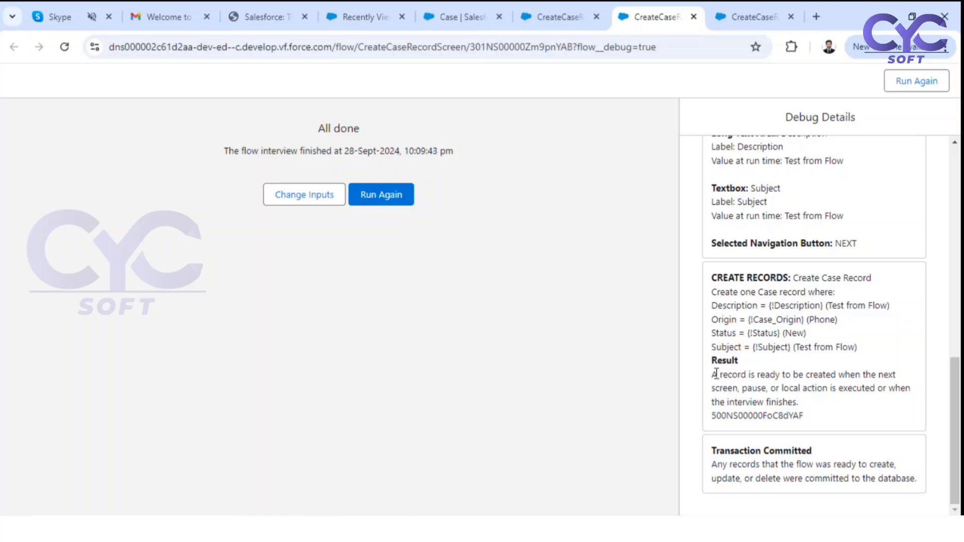
# Copy the new case's record ID from the Create Records result in the debug details
pyautogui.moveTo(717, 373); pyautogui.dragTo(879, 373)
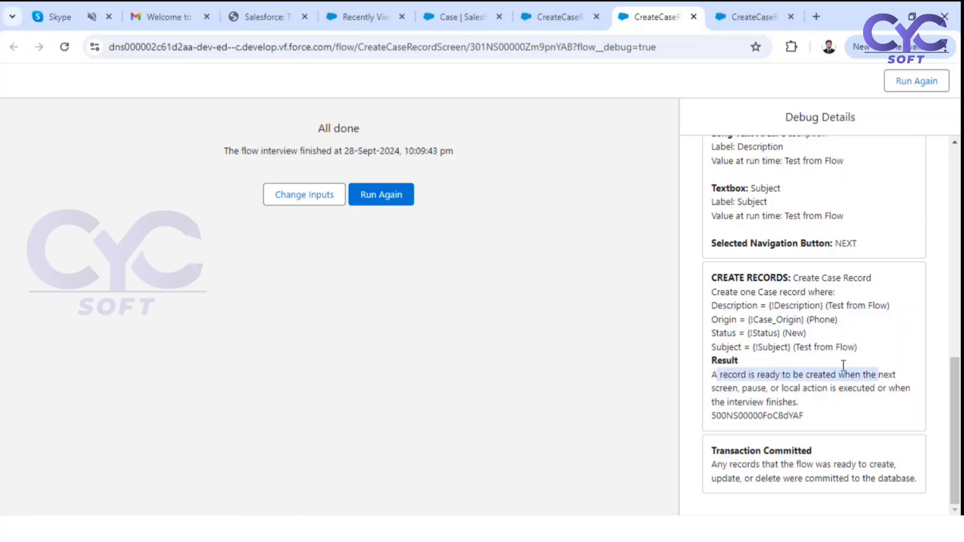
pyautogui.doubleClick(745, 415)
pyautogui.hotkey('ctrl', 'c')
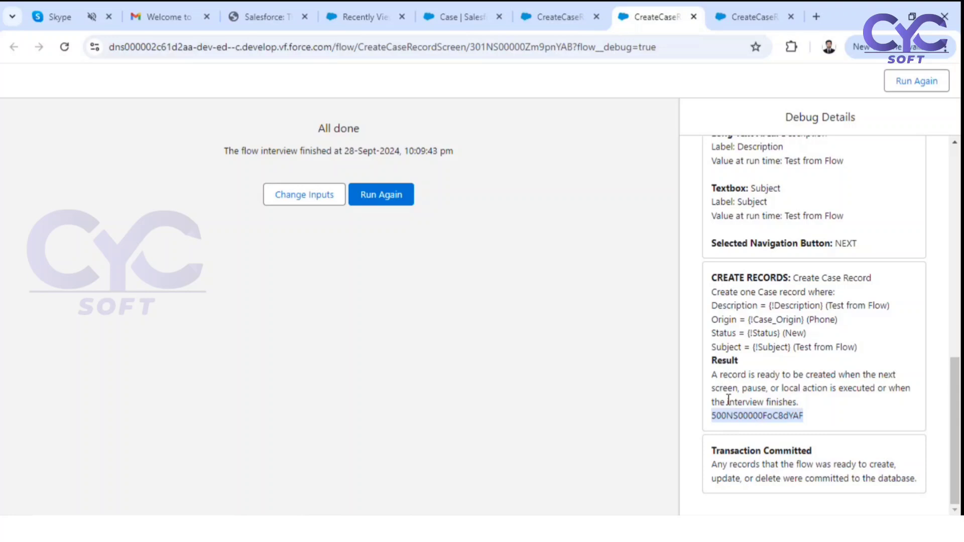
# Open the new case's record page by replacing the path after the domain in the Case setup page's URL with the copied record ID
pyautogui.click(549, 13)
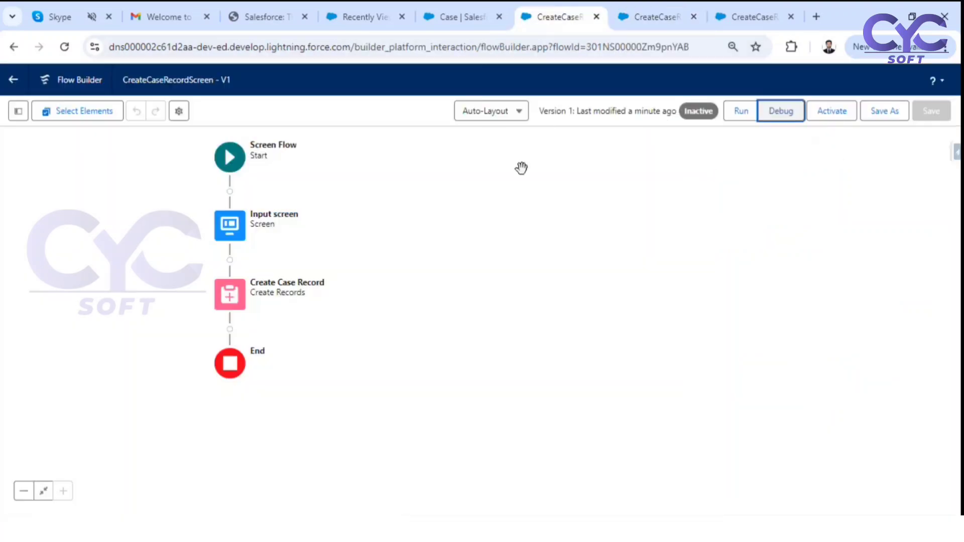
pyautogui.click(454, 11)
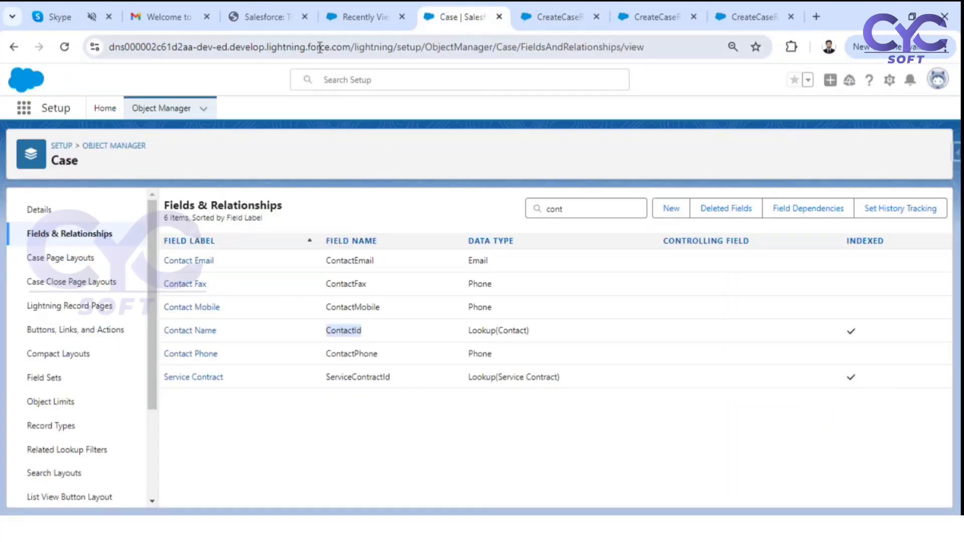
pyautogui.click(361, 55)
pyautogui.click(387, 50)
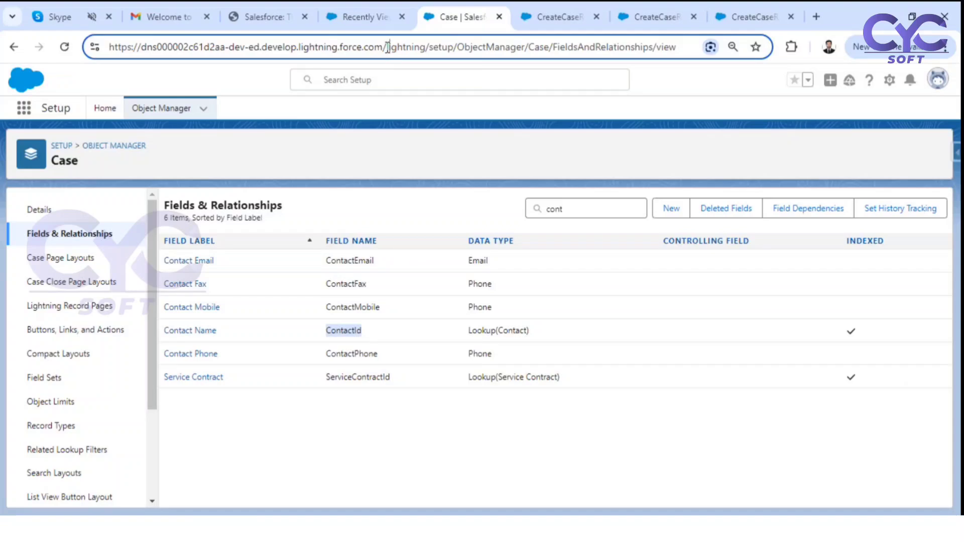
pyautogui.moveTo(388, 47); pyautogui.dragTo(734, 51)
pyautogui.hotkey('ctrl', 'v')
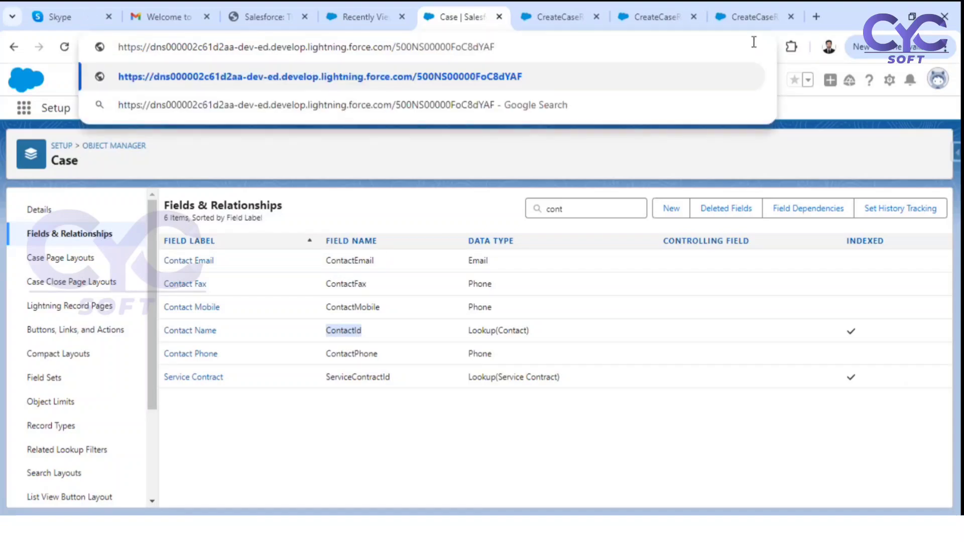
pyautogui.press('Return')
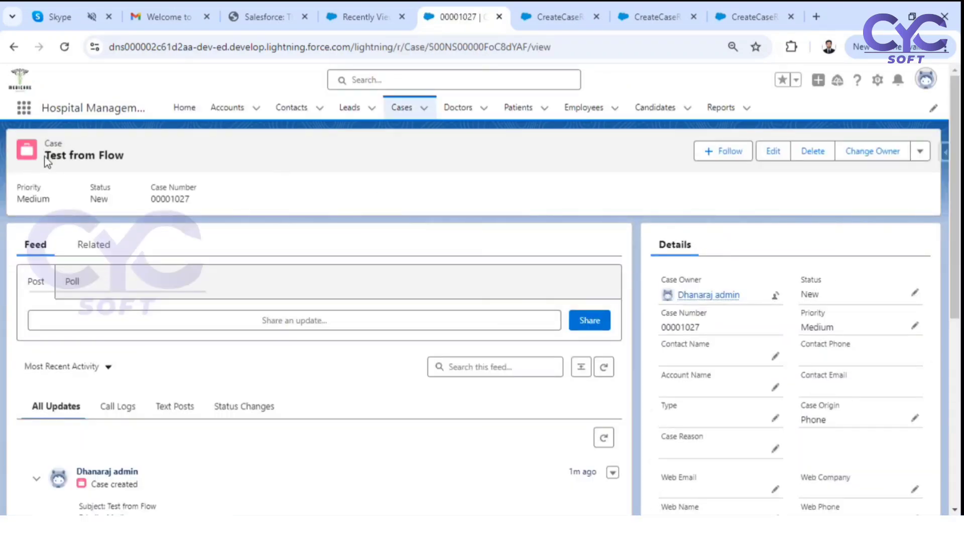
# Examine the new case's related lists and detail fields, including Status, Case Origin, Subject and Description
pyautogui.click(111, 247)
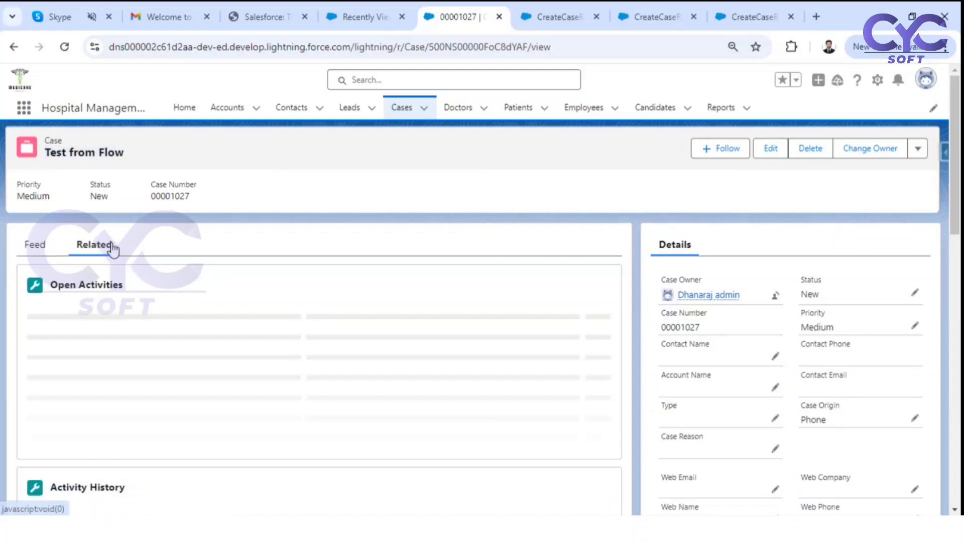
pyautogui.scroll(-3, 728, 316)
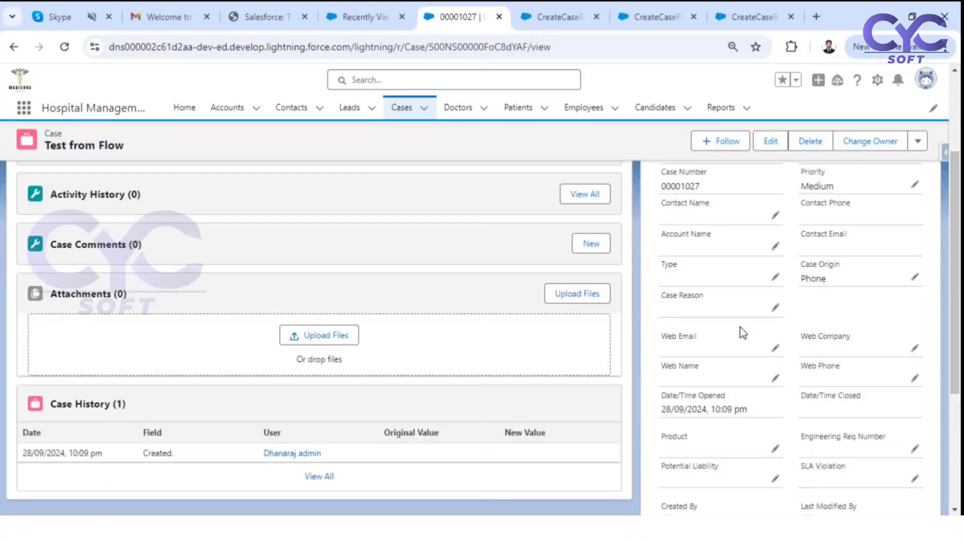
pyautogui.scroll(-3, 724, 421)
pyautogui.scroll(-2, 821, 389)
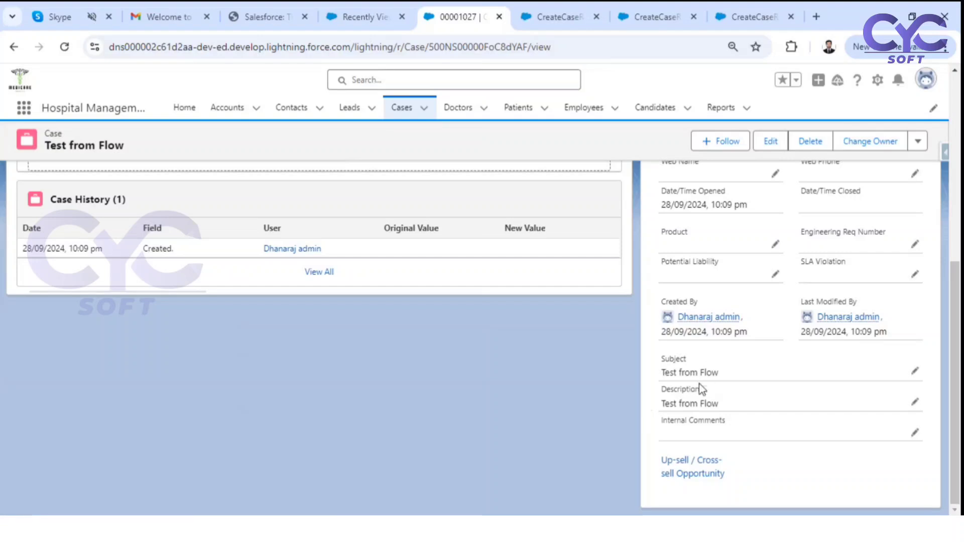
pyautogui.scroll(5, 735, 390)
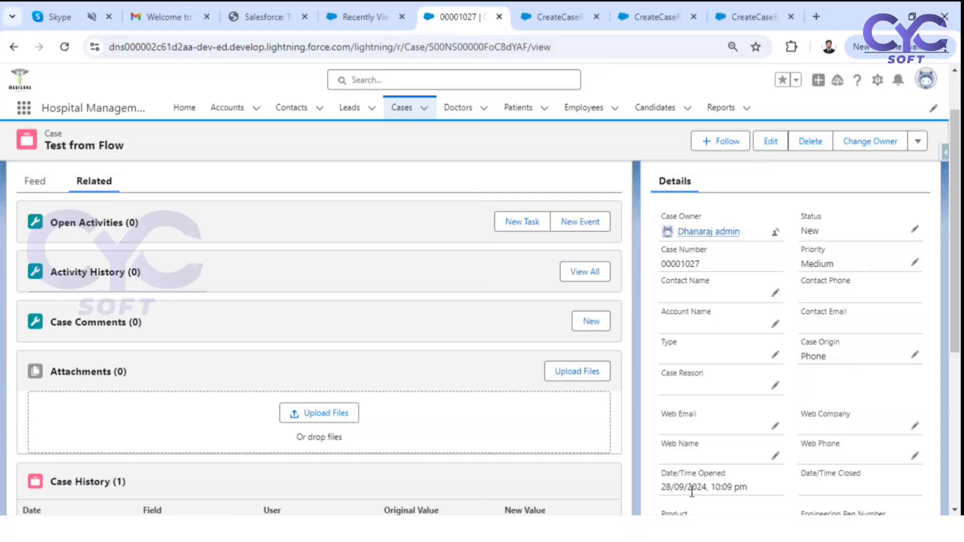
pyautogui.scroll(-5, 692, 491)
pyautogui.scroll(6, 736, 414)
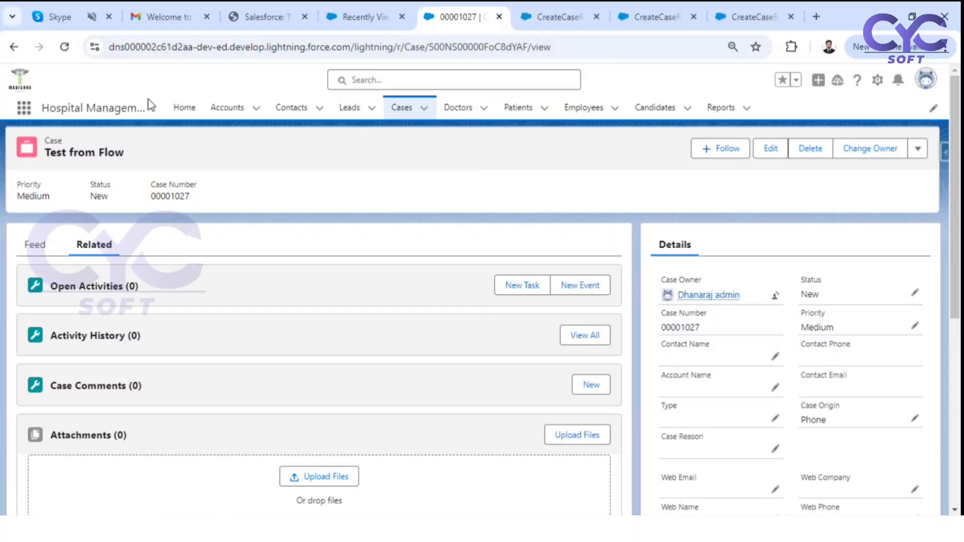
# Close the outdated debug run of CreateCaseRecordScreen that still shows the Contact Name Lookup
pyautogui.click(653, 9)
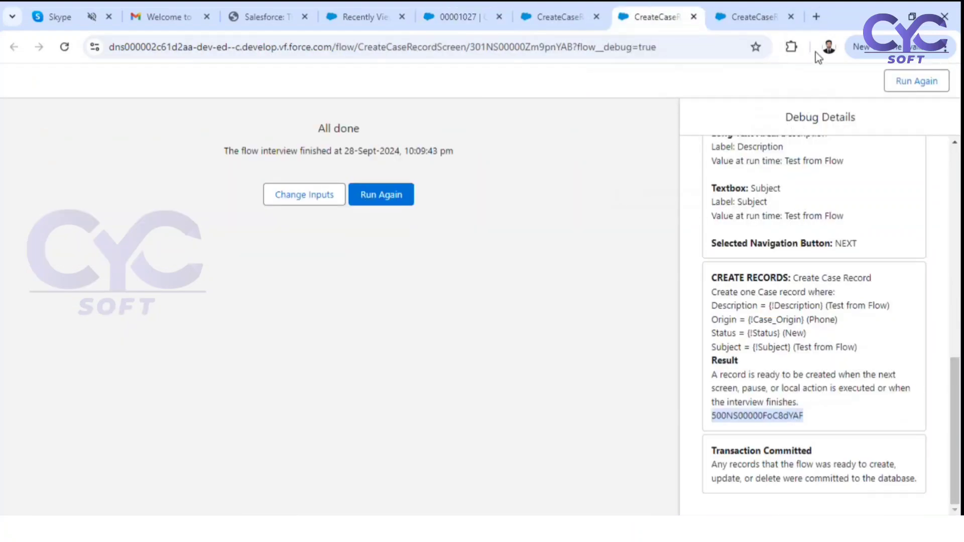
pyautogui.click(779, 19)
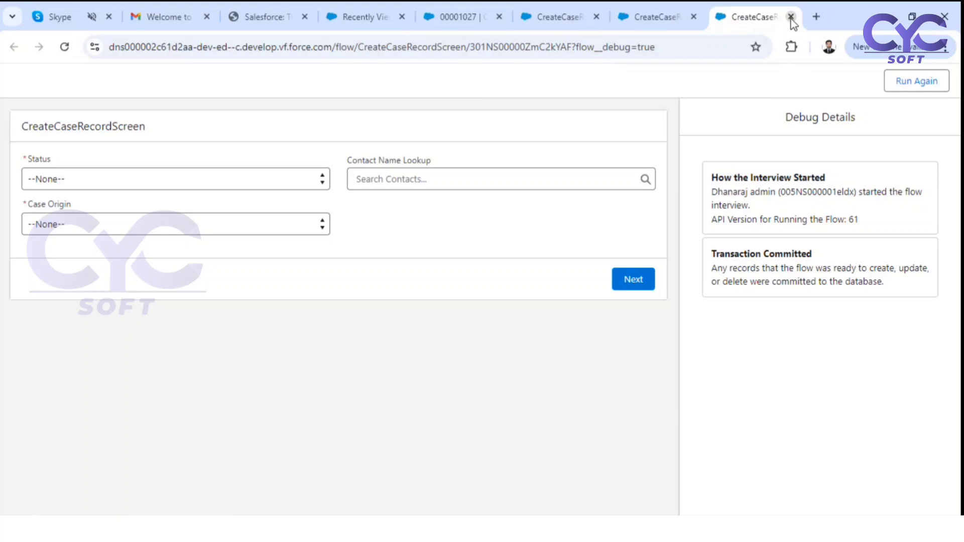
pyautogui.click(791, 17)
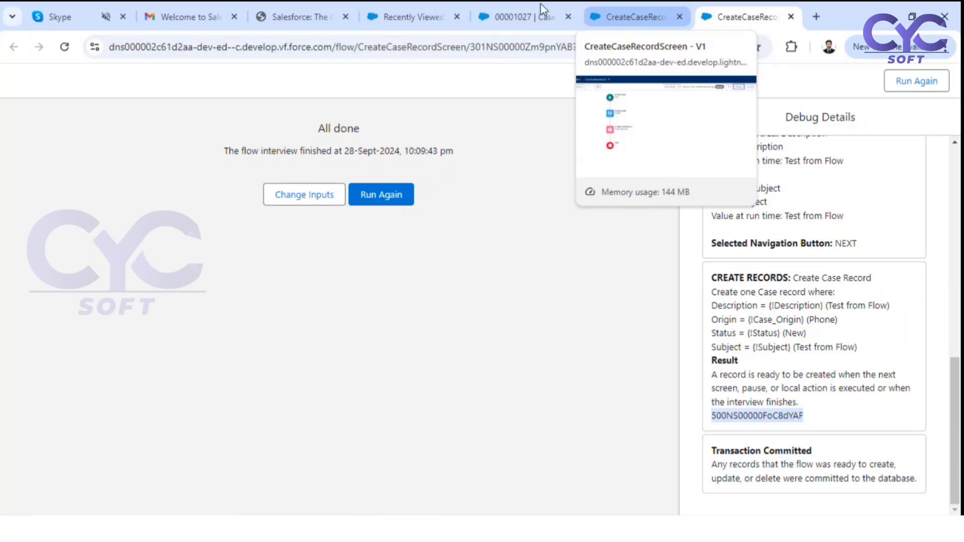
# Open the case "Performance inadequate for second consecutive week", then its contact, and examine the contact's details and related cases
pyautogui.click(440, 5)
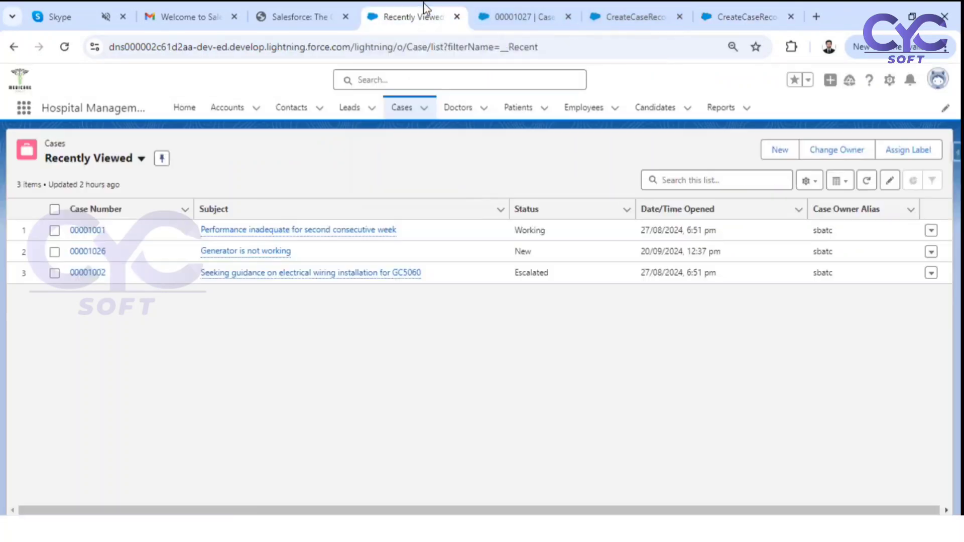
pyautogui.click(96, 230)
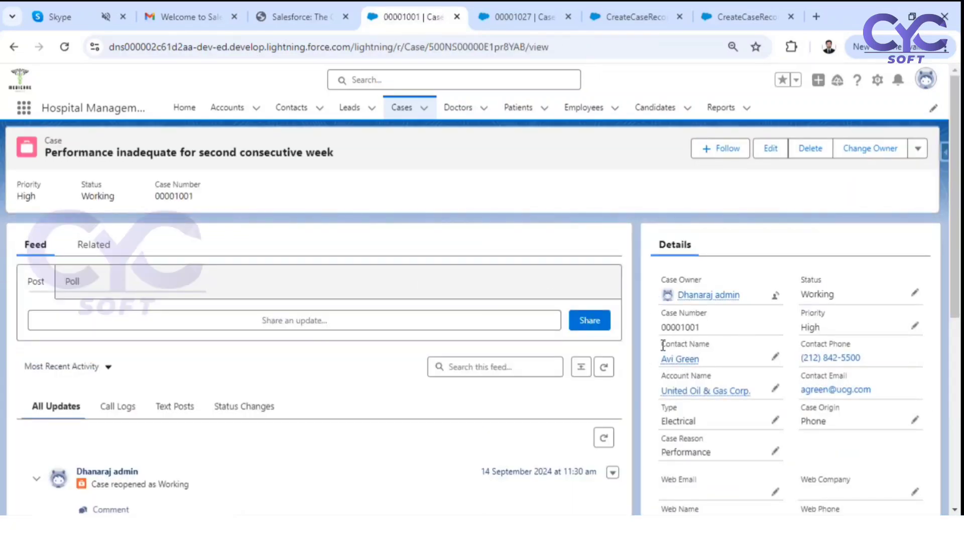
pyautogui.click(670, 360)
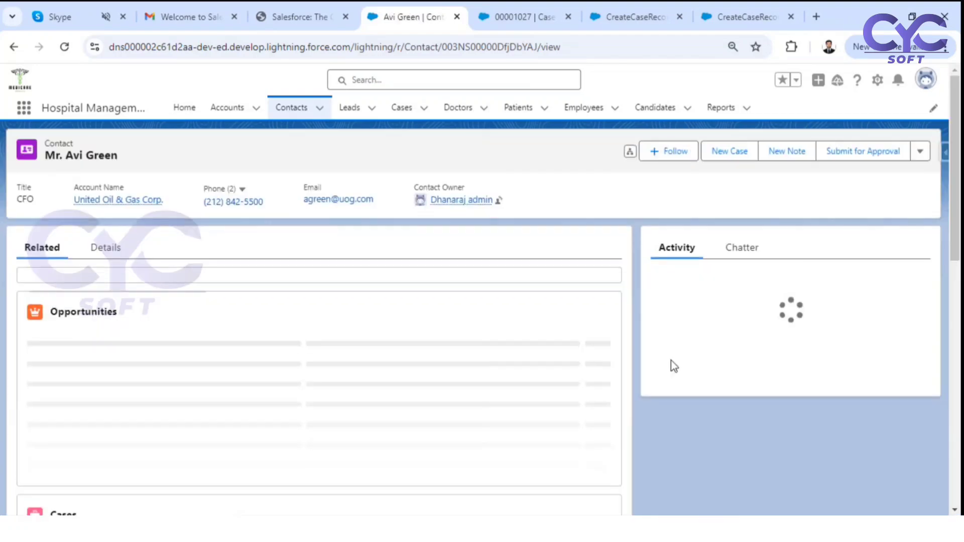
pyautogui.click(103, 251)
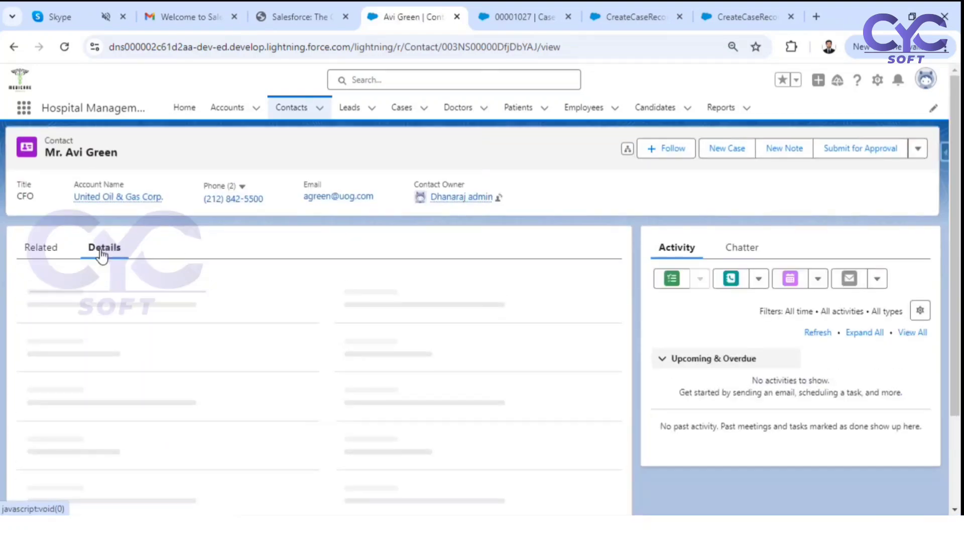
pyautogui.scroll(-4, 101, 306)
pyautogui.scroll(4, 85, 286)
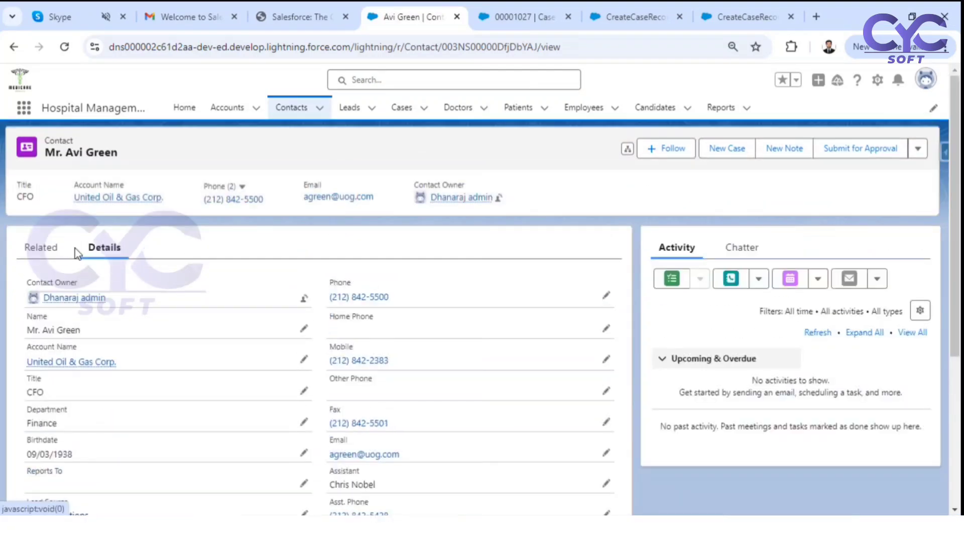
pyautogui.click(46, 246)
pyautogui.scroll(-2, 201, 286)
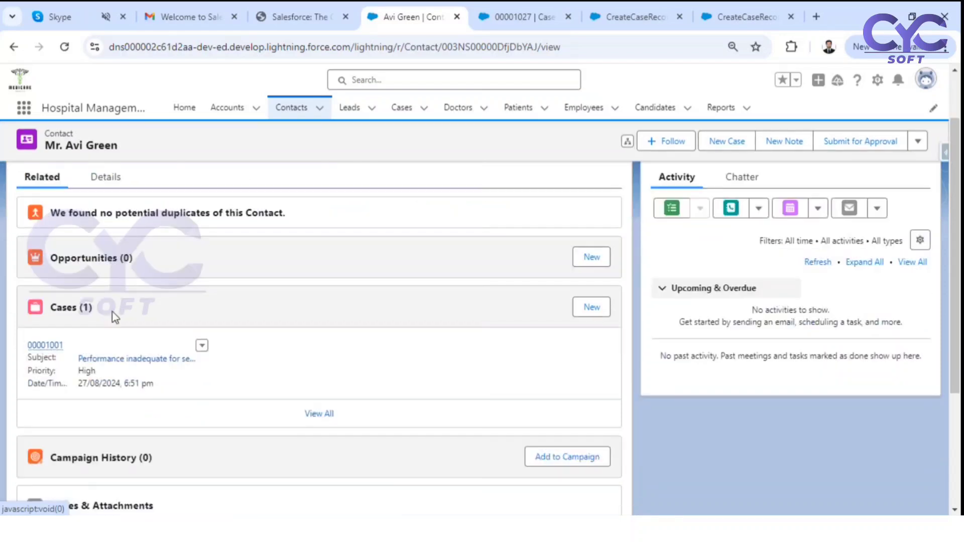
pyautogui.scroll(2, 60, 146)
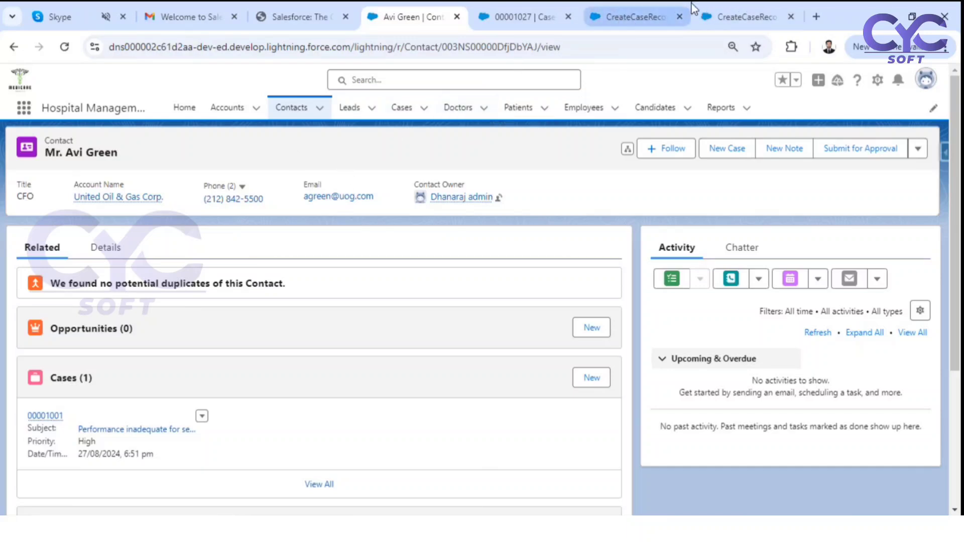
# Add ContactId as another field to set in the flow's Create Case Record element
pyautogui.click(630, 17)
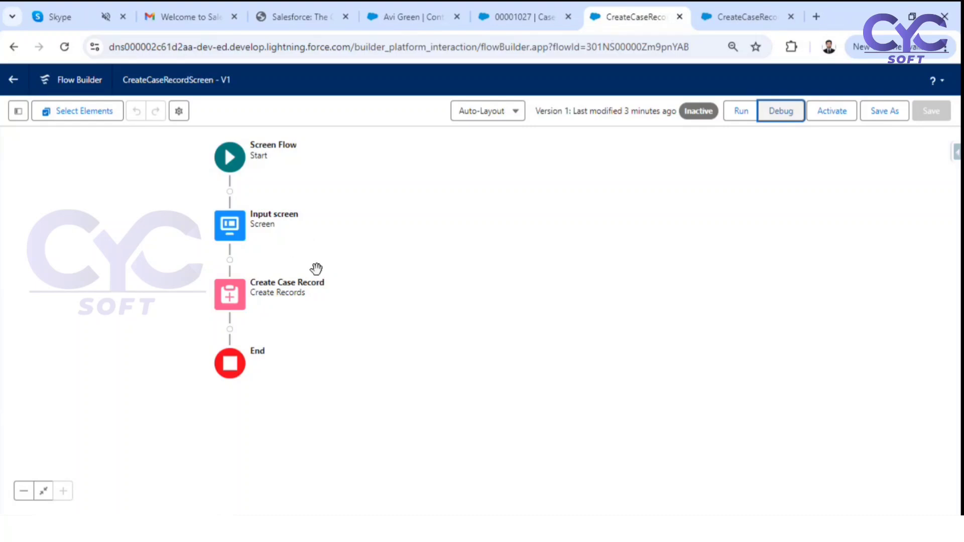
pyautogui.click(229, 300)
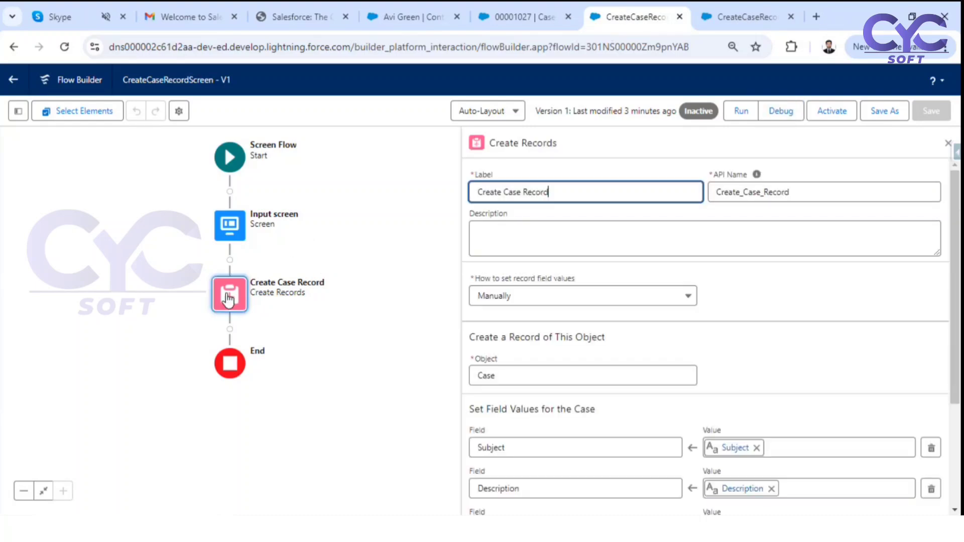
pyautogui.scroll(-4, 673, 339)
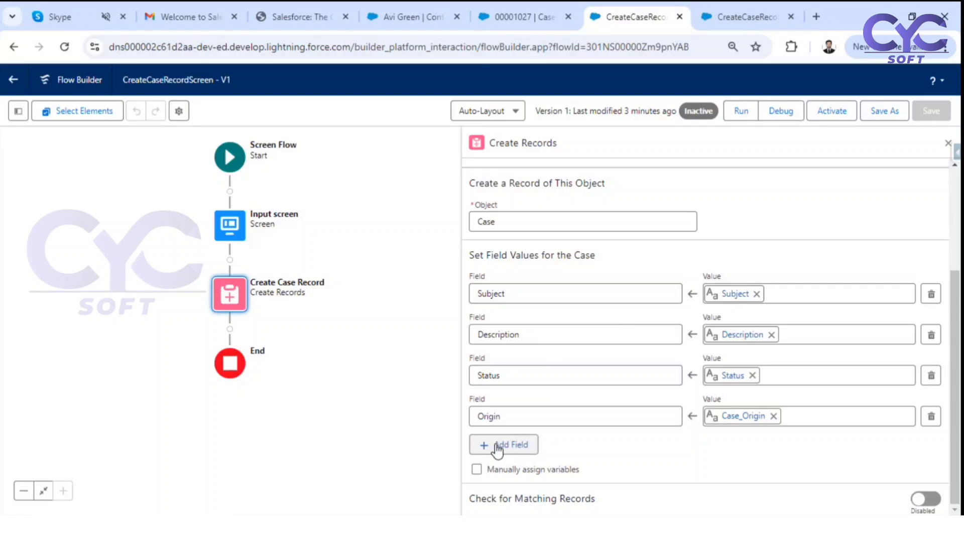
pyautogui.click(533, 445)
pyautogui.click(513, 455)
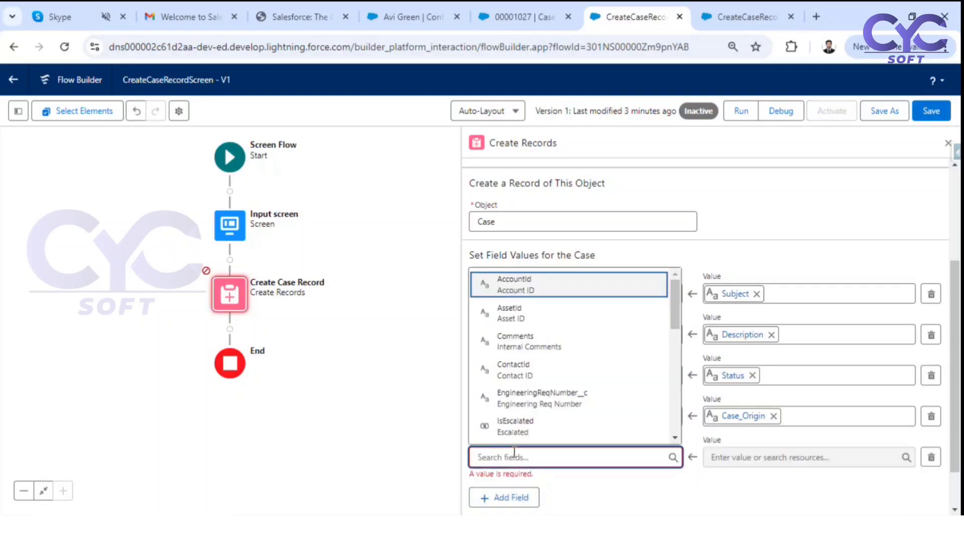
pyautogui.write('conta')
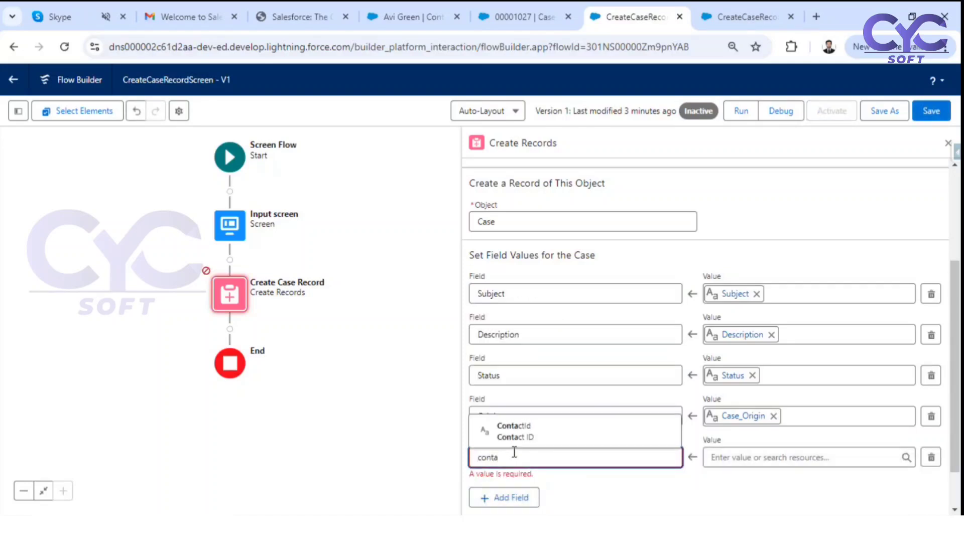
pyautogui.click(527, 435)
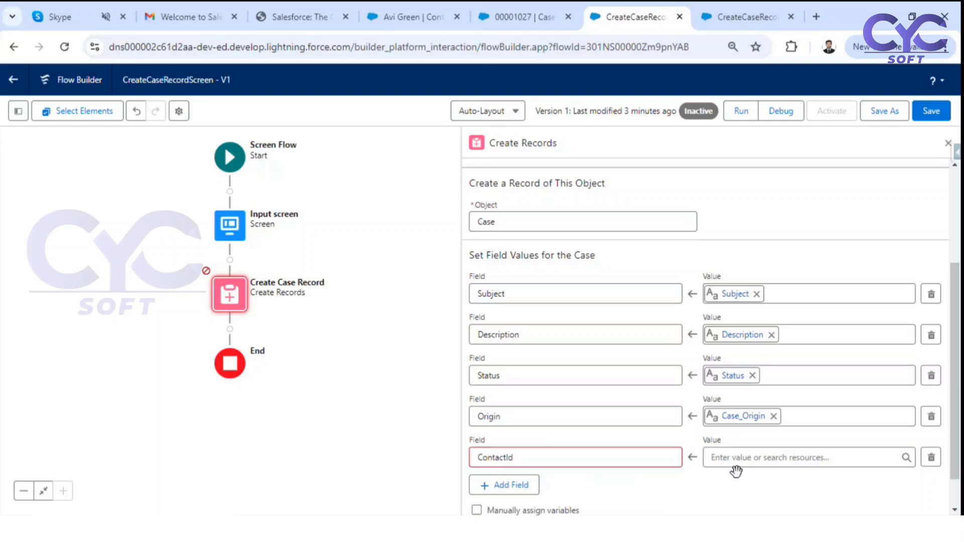
# Copy the record ID from the open contact's URL and use it as the ContactId value in the Create Case Record element
pyautogui.click(393, 10)
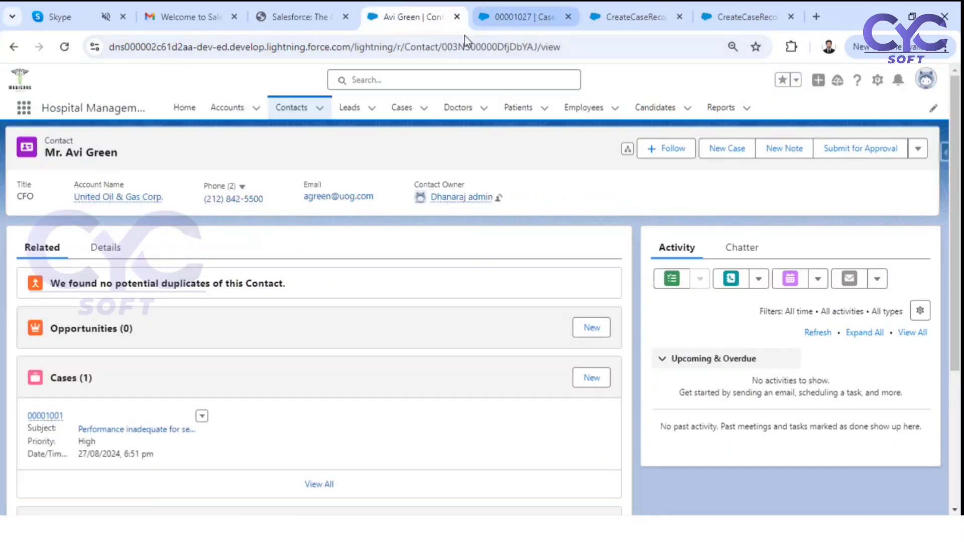
pyautogui.doubleClick(476, 47)
pyautogui.hotkey('ctrl', 'c')
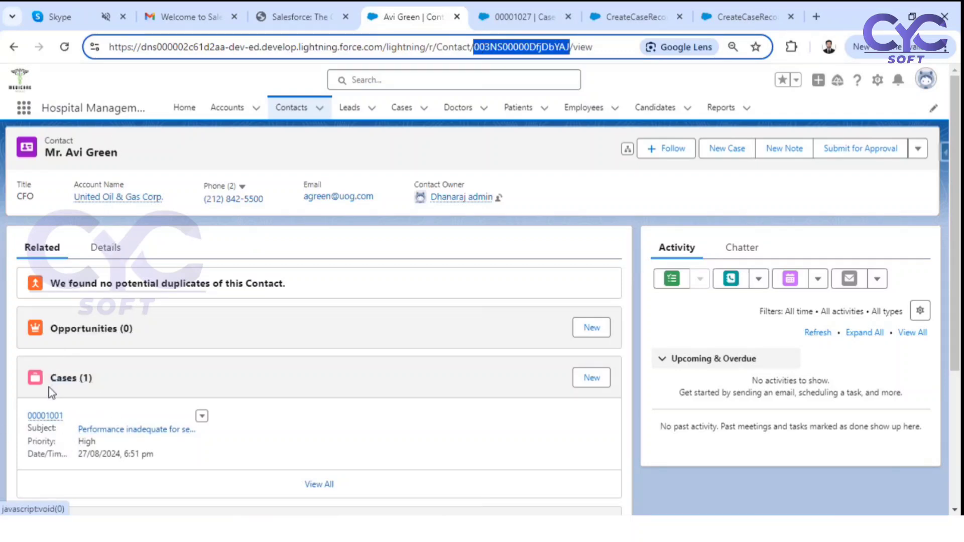
pyautogui.click(647, 15)
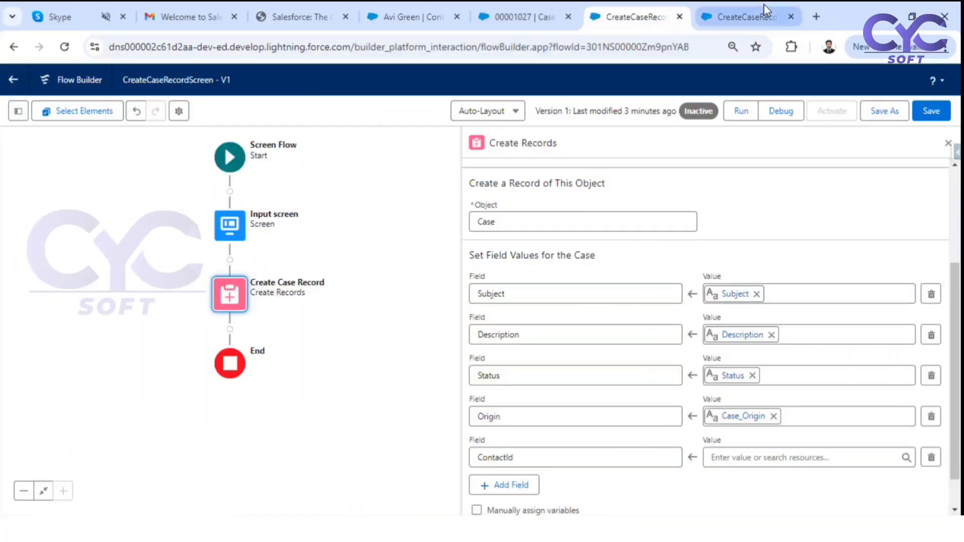
pyautogui.click(776, 458)
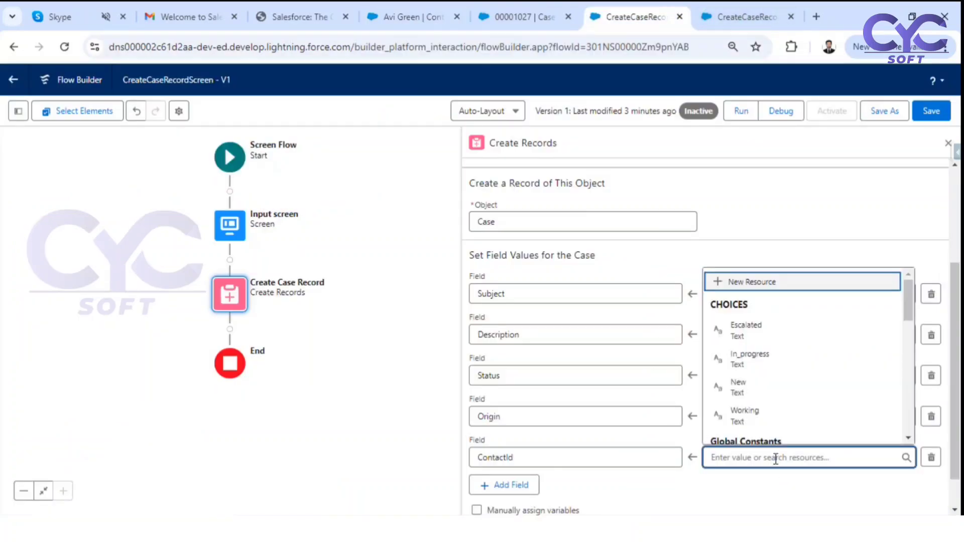
pyautogui.hotkey('ctrl', 'v')
pyautogui.click(760, 483)
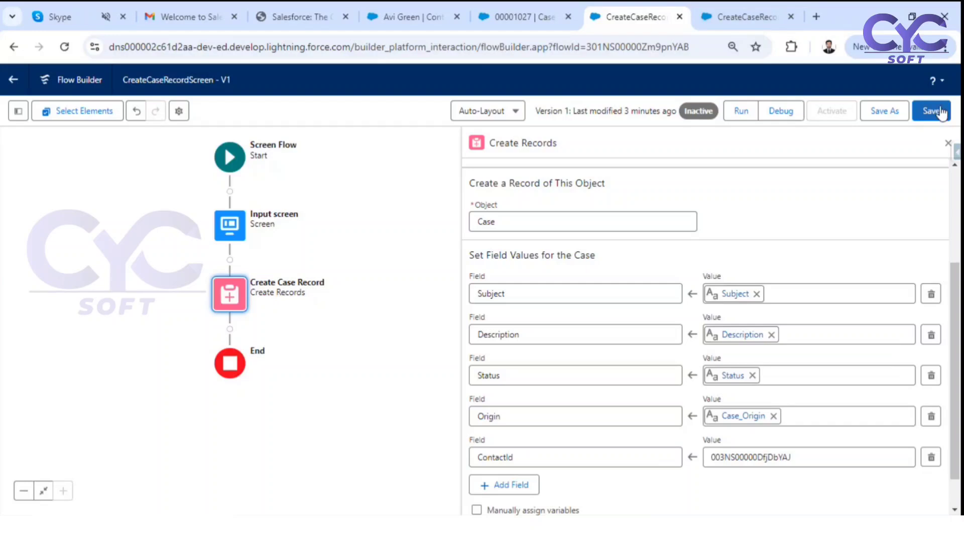
# Save the flow and start a debug run with the default debug options
pyautogui.click(933, 111)
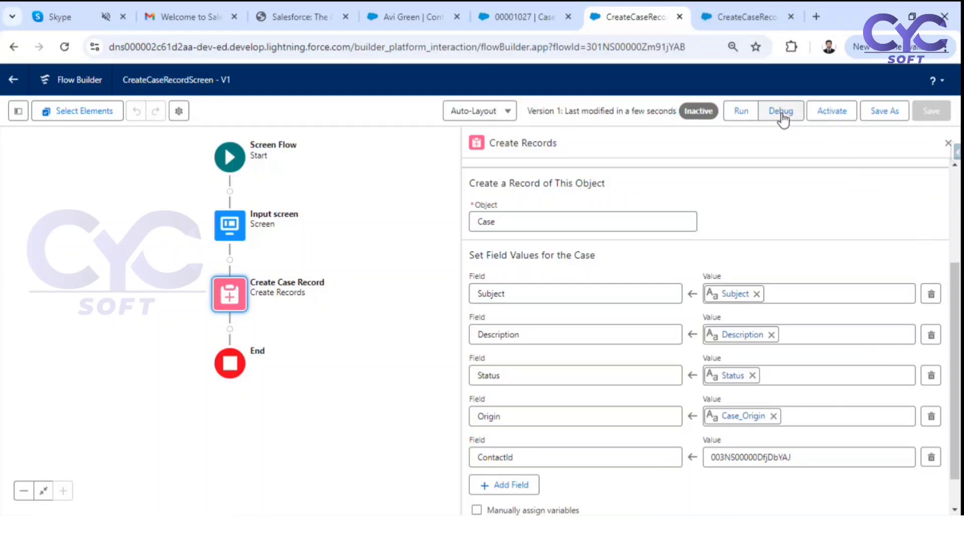
pyautogui.click(781, 113)
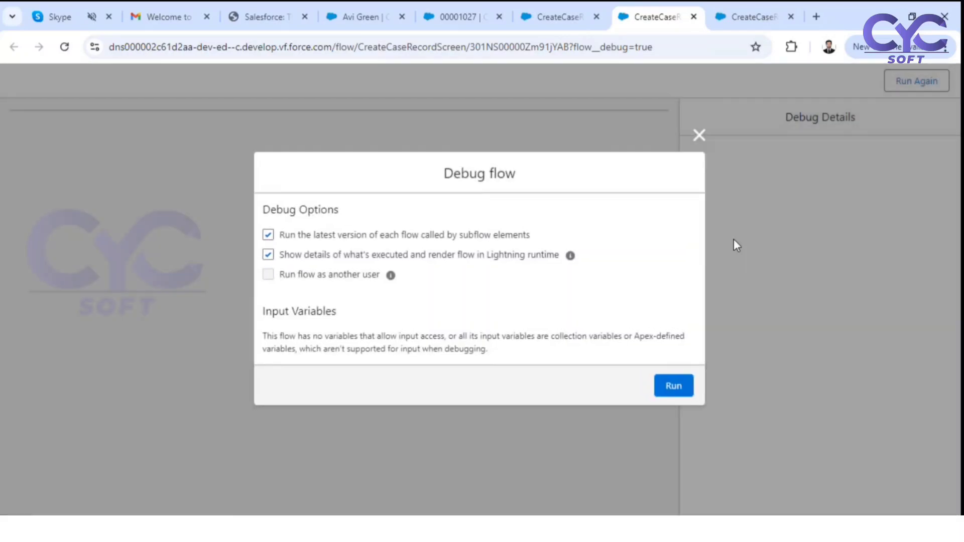
pyautogui.click(675, 383)
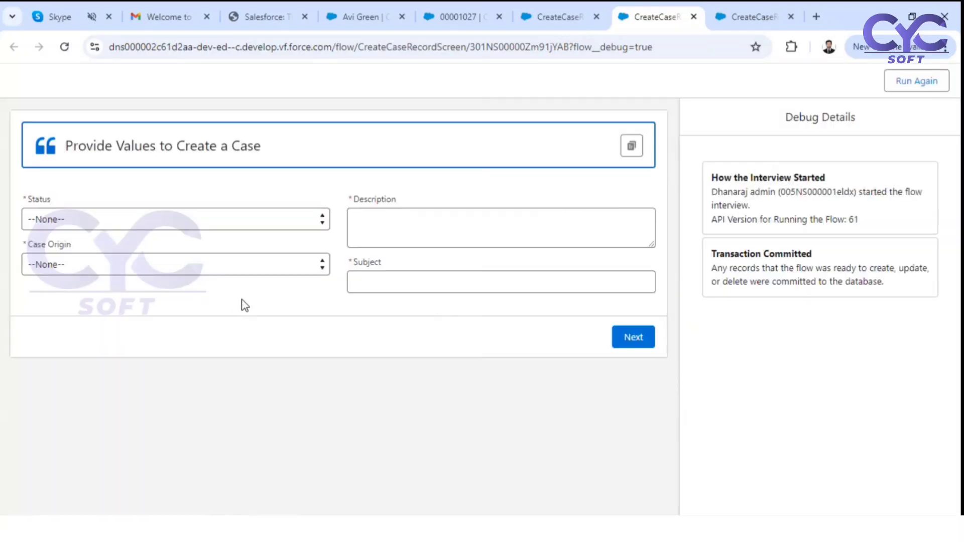
# Set Status to Working and Case Origin to Email on the flow's case input screen
pyautogui.click(196, 219)
pyautogui.click(104, 275)
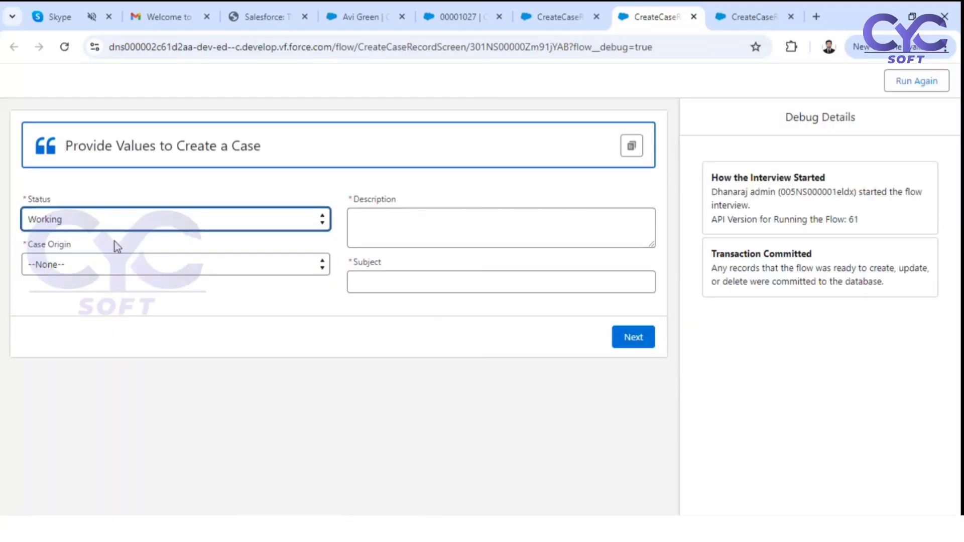
pyautogui.click(93, 270)
pyautogui.click(65, 316)
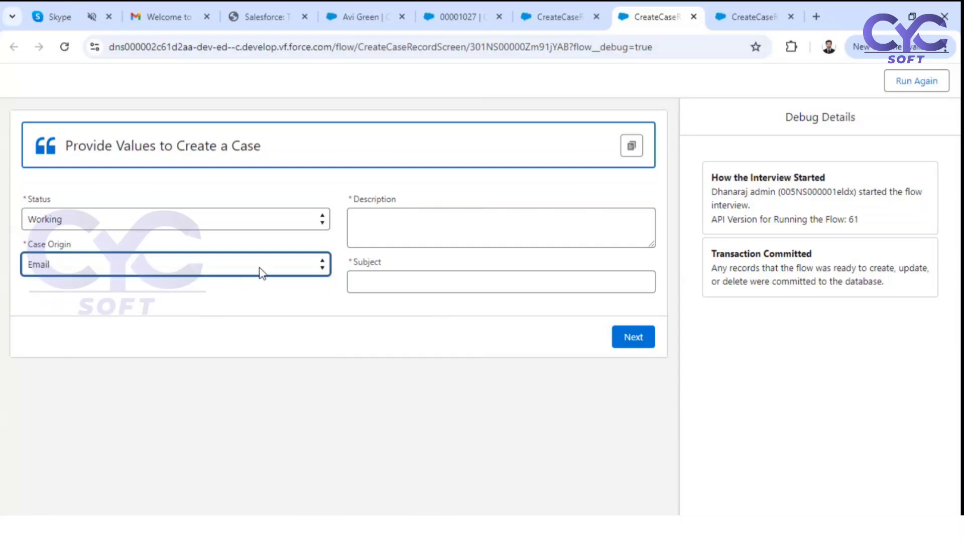
# Enter "Test from flow1" as both the Description and the Subject, and submit the screen to finish the debug run
pyautogui.click(396, 226)
pyautogui.hotkey('ctrl', 'v')
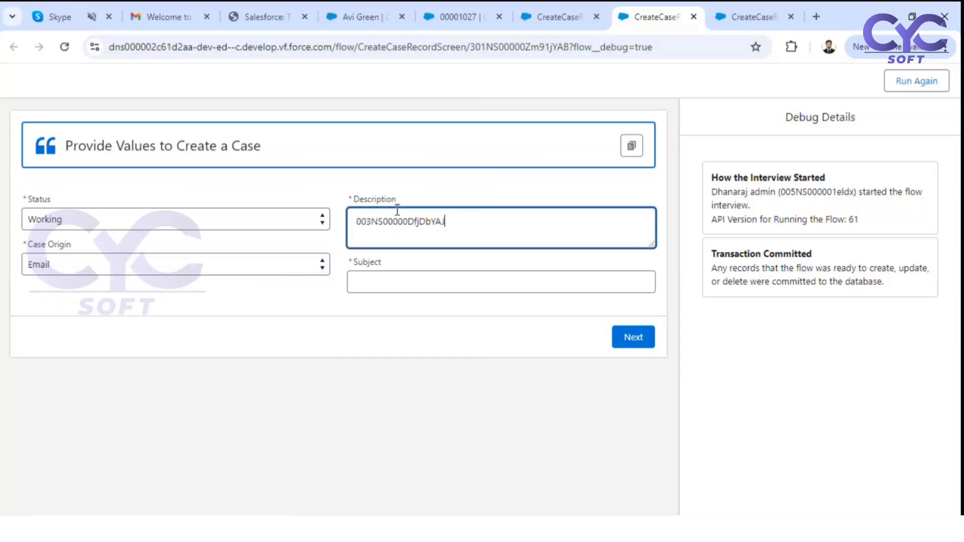
pyautogui.hotkey('ctrl', 'z')
pyautogui.write('Test from flow11')
pyautogui.hotkey('ctrl', 'a')
pyautogui.hotkey('ctrl', 'c')
pyautogui.click(386, 286)
pyautogui.hotkey('ctrl', 'v')
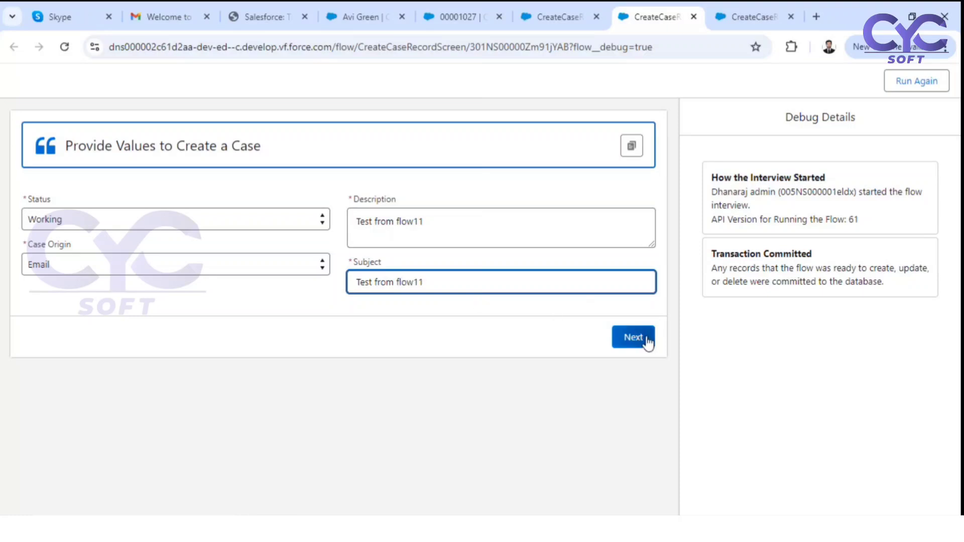
pyautogui.press('BackSpace')
pyautogui.click(490, 231)
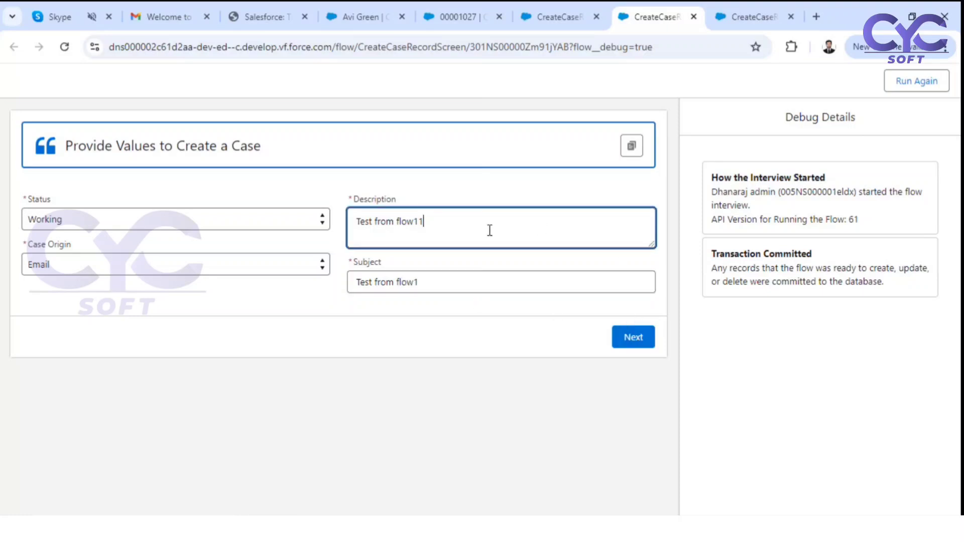
pyautogui.press('BackSpace')
pyautogui.click(631, 337)
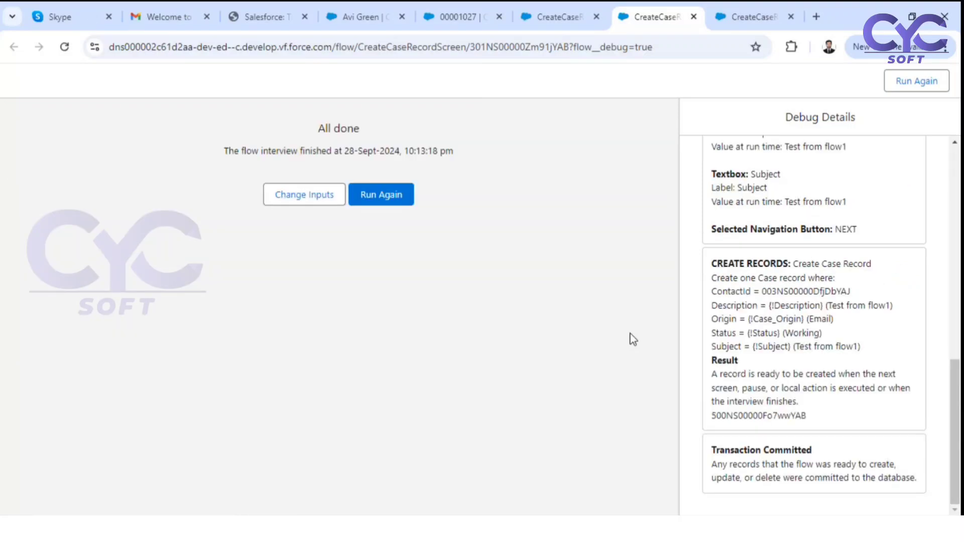
# Select the created record's ID in the debug details, then reload the contact's page to check its related cases
pyautogui.doubleClick(748, 415)
pyautogui.click(550, 5)
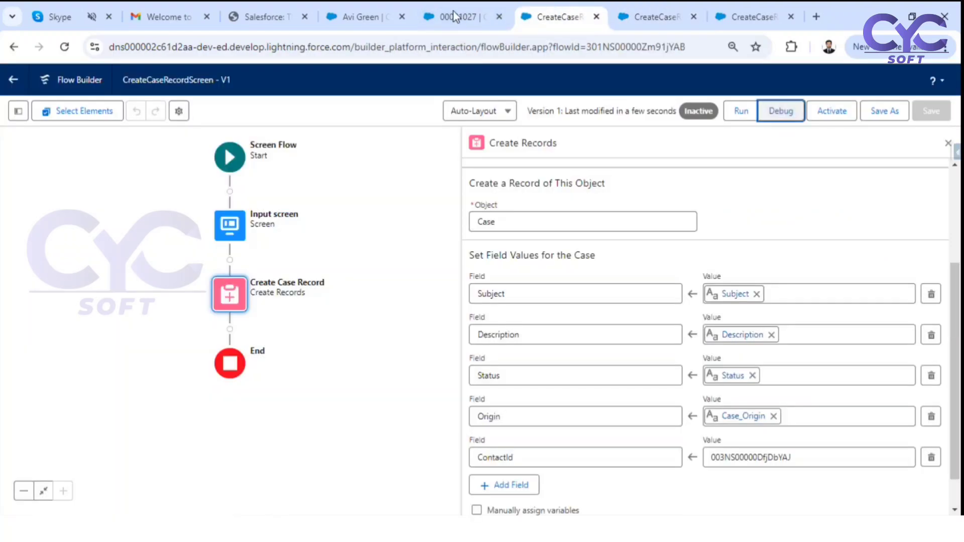
pyautogui.click(454, 14)
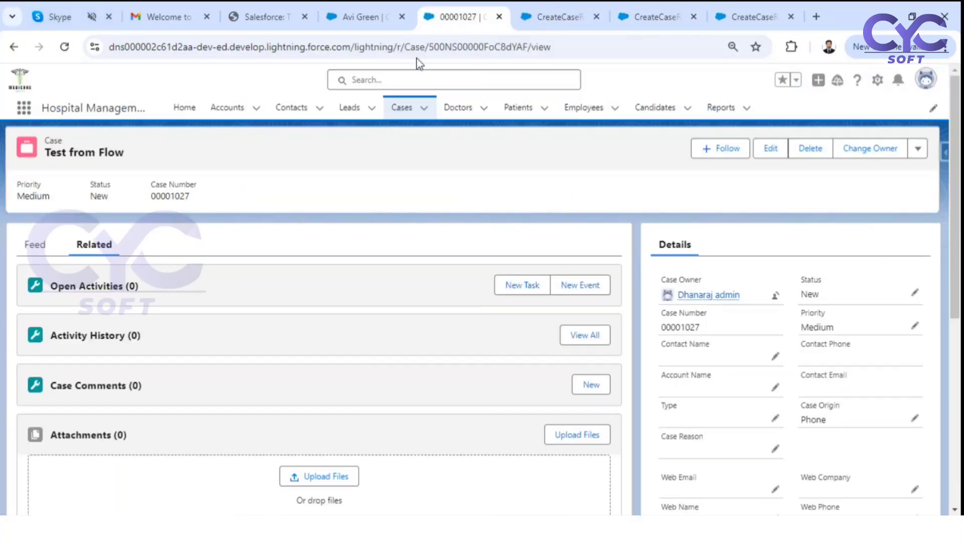
pyautogui.click(349, 7)
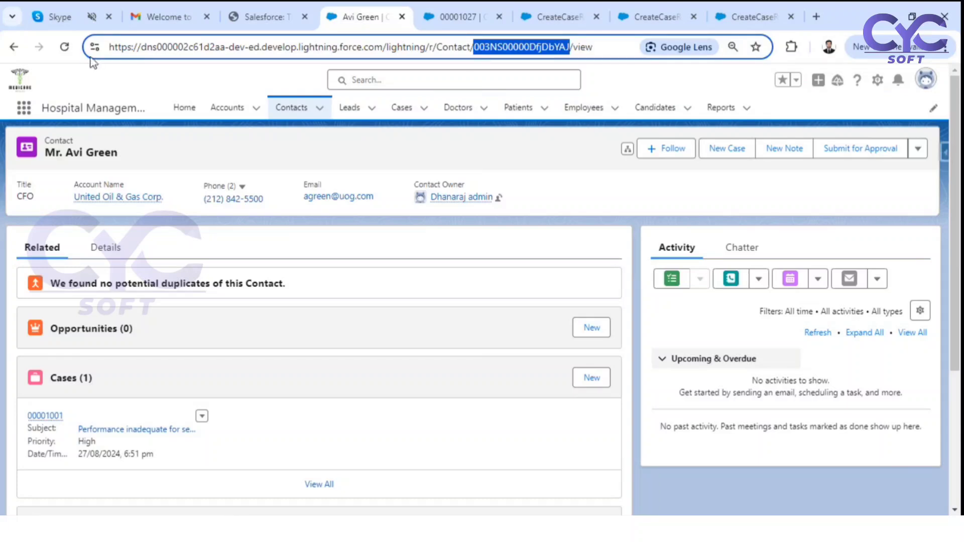
pyautogui.click(64, 46)
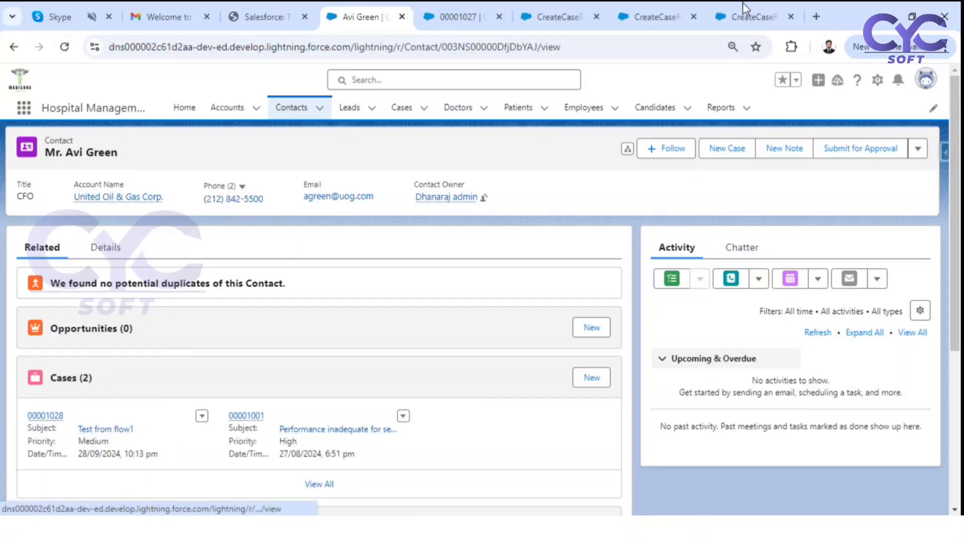
# Compare the ContactId value in the Create Case Record element with the record ID in the contact's URL
pyautogui.moveTo(559, 11)
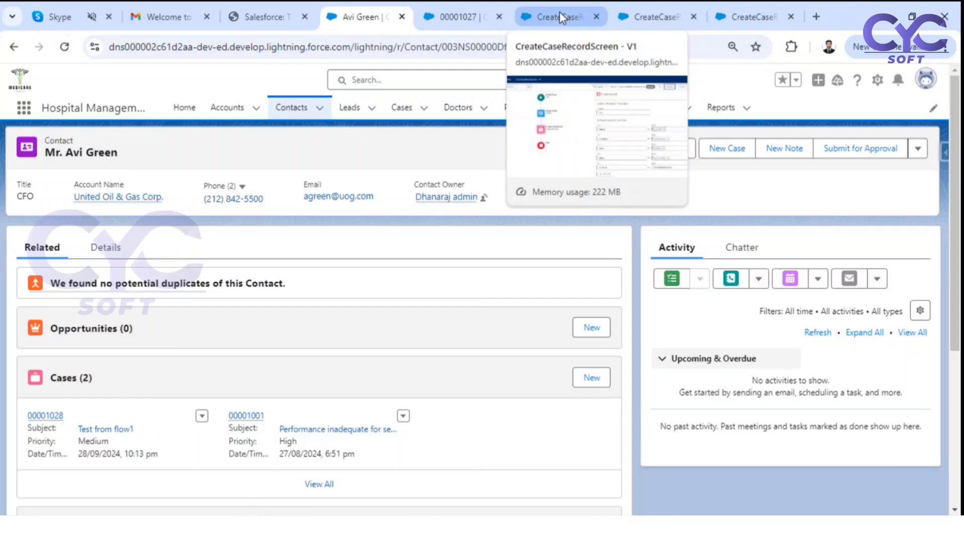
pyautogui.click(559, 11)
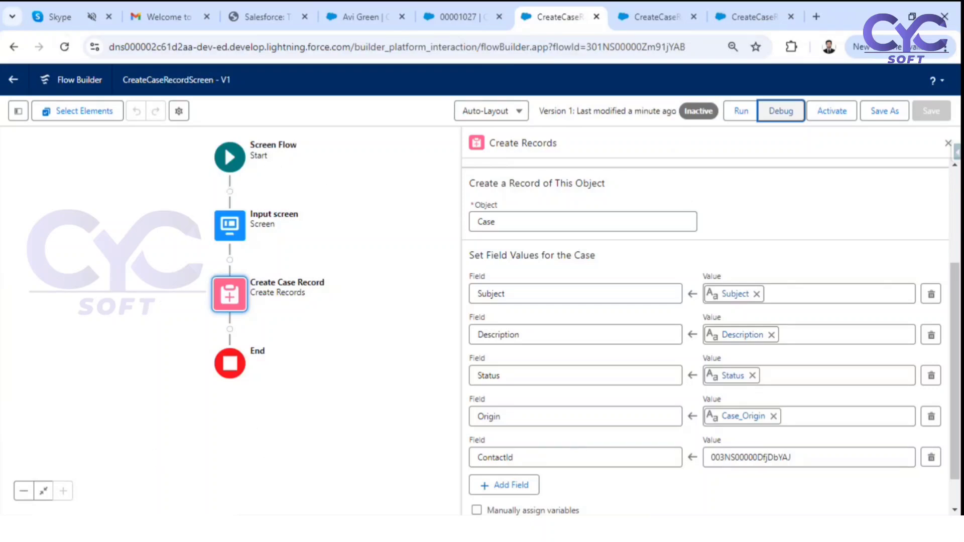
pyautogui.click(350, 13)
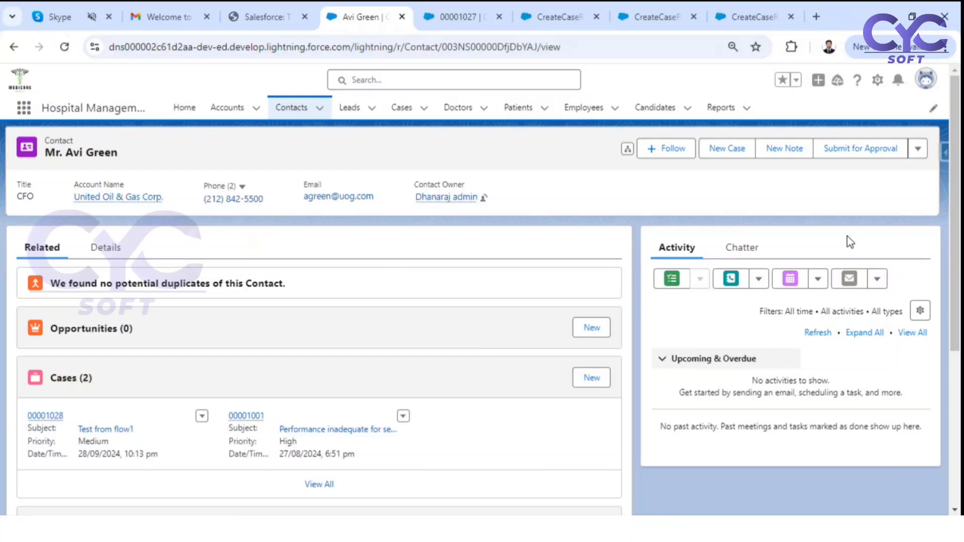
pyautogui.moveTo(122, 47); pyautogui.dragTo(602, 43)
pyautogui.doubleClick(483, 47)
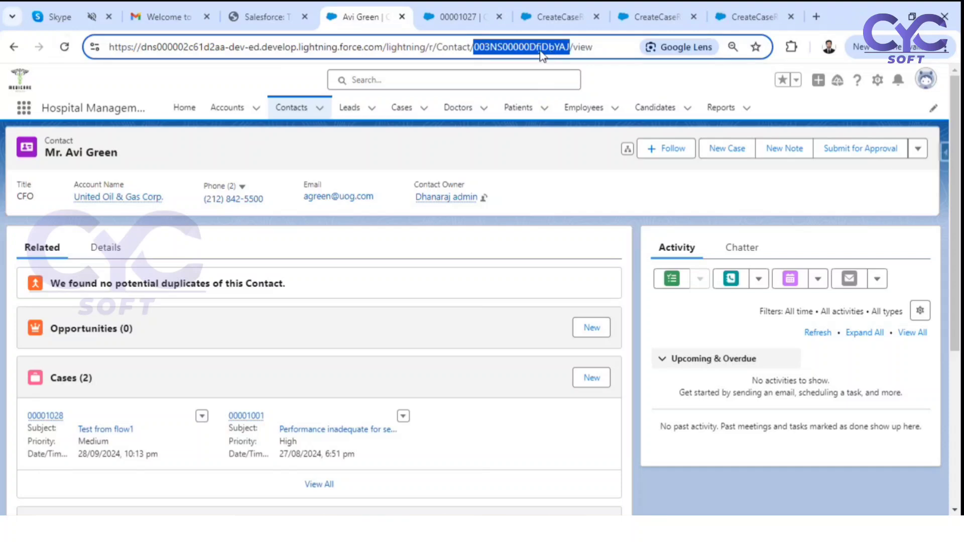
pyautogui.click(669, 15)
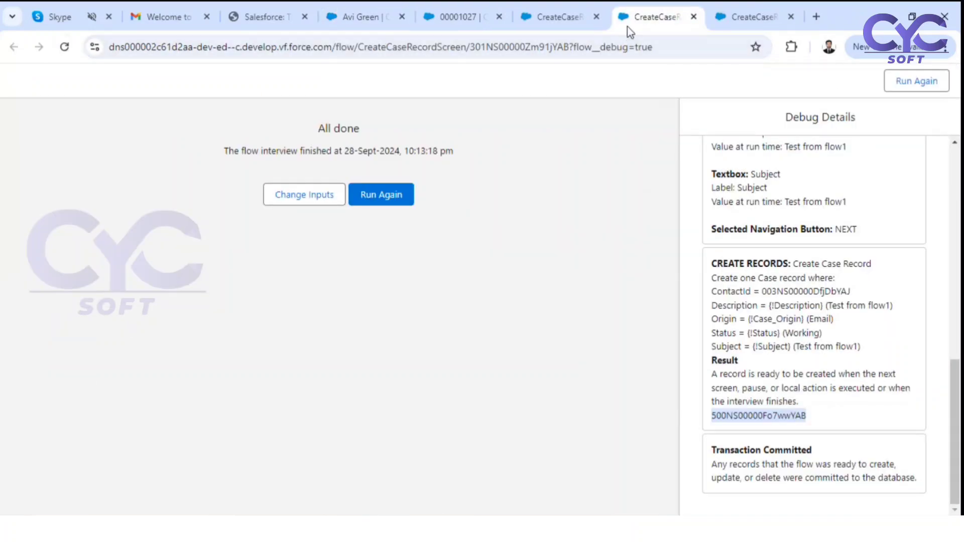
pyautogui.click(577, 17)
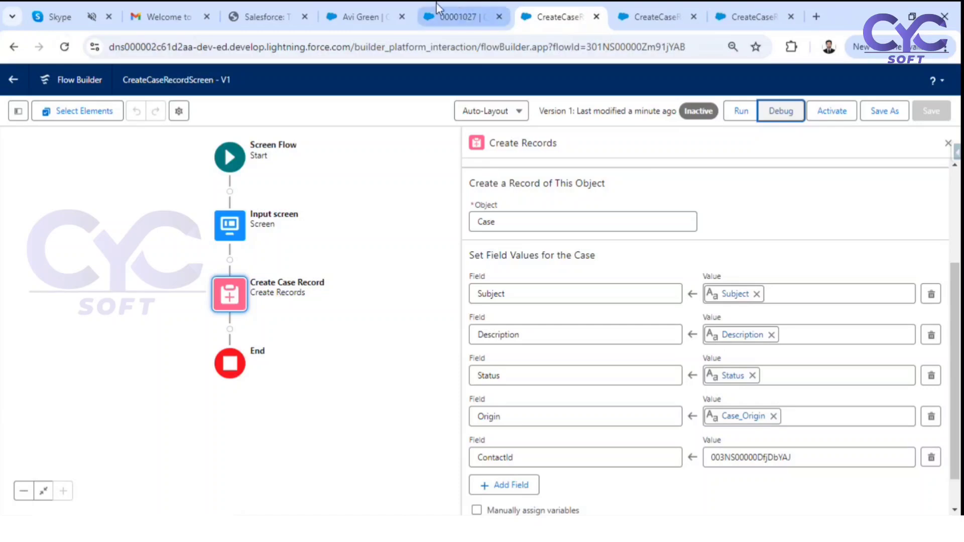
pyautogui.click(352, 19)
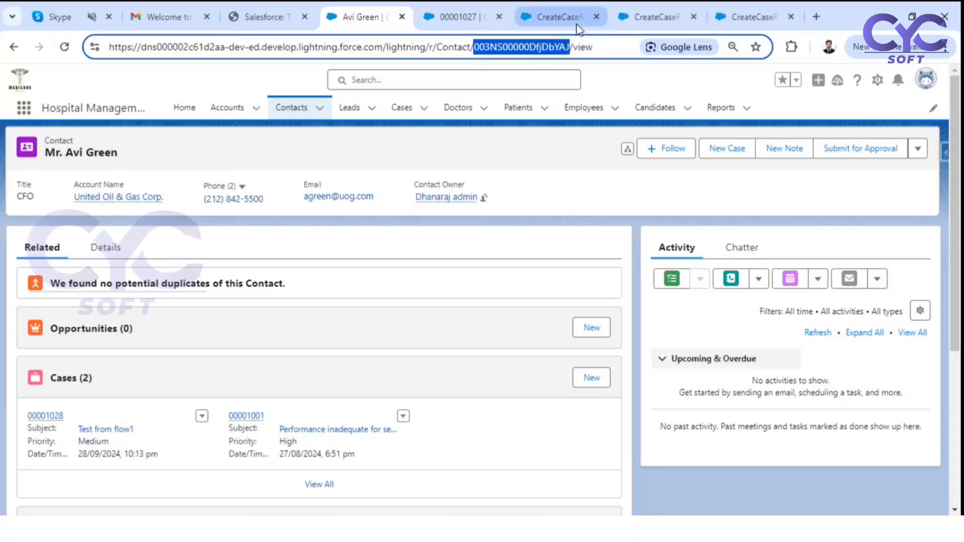
pyautogui.click(562, 18)
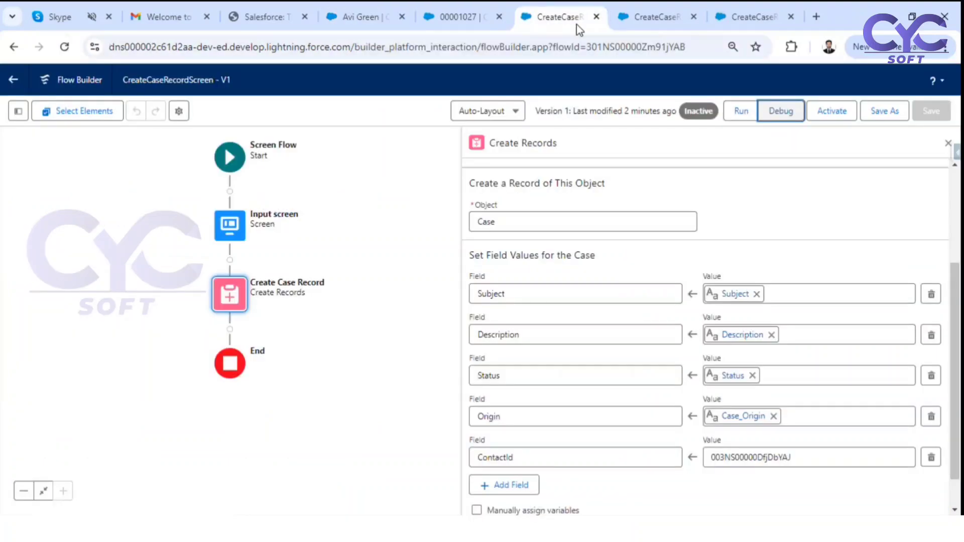
pyautogui.doubleClick(749, 459)
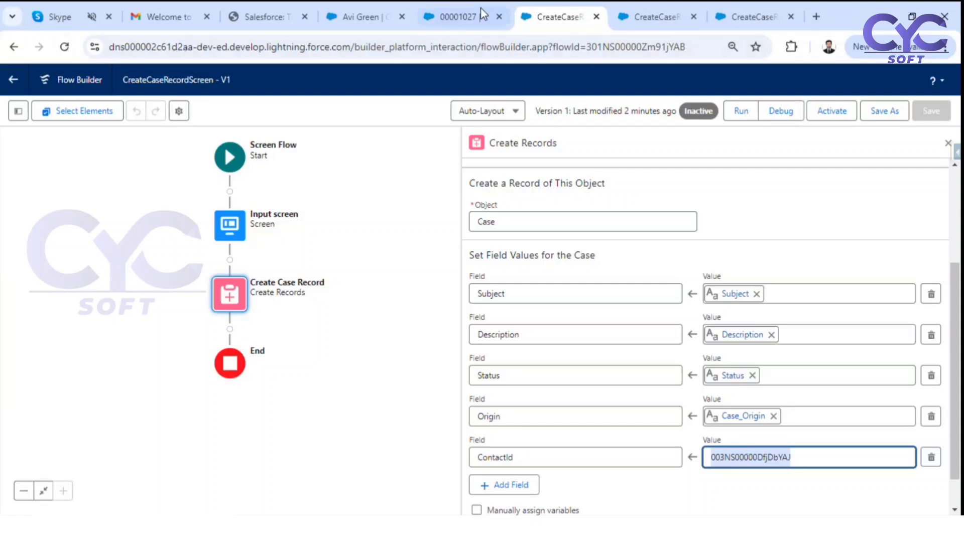
# Examine the case created without a contact, the contact record and the fields of the flow's Input screen element
pyautogui.click(455, 20)
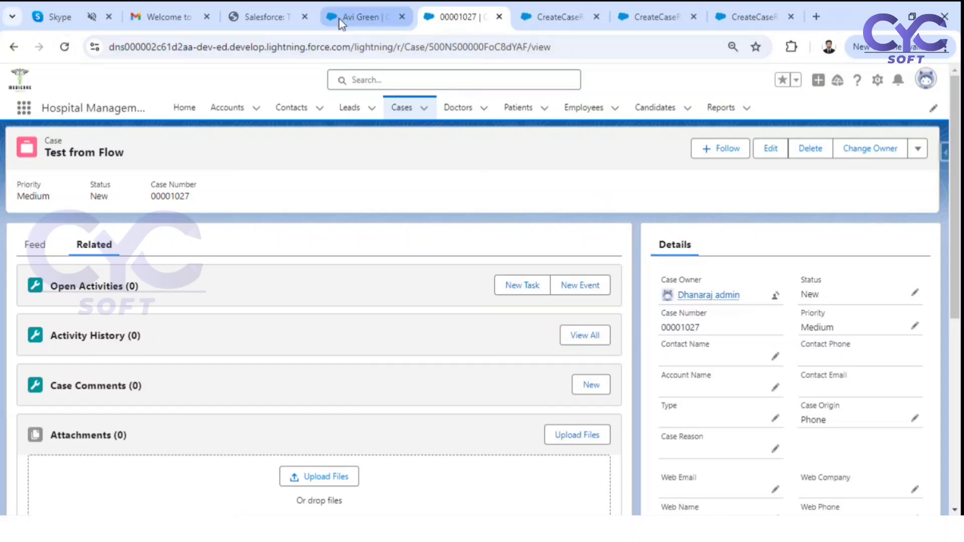
pyautogui.click(360, 17)
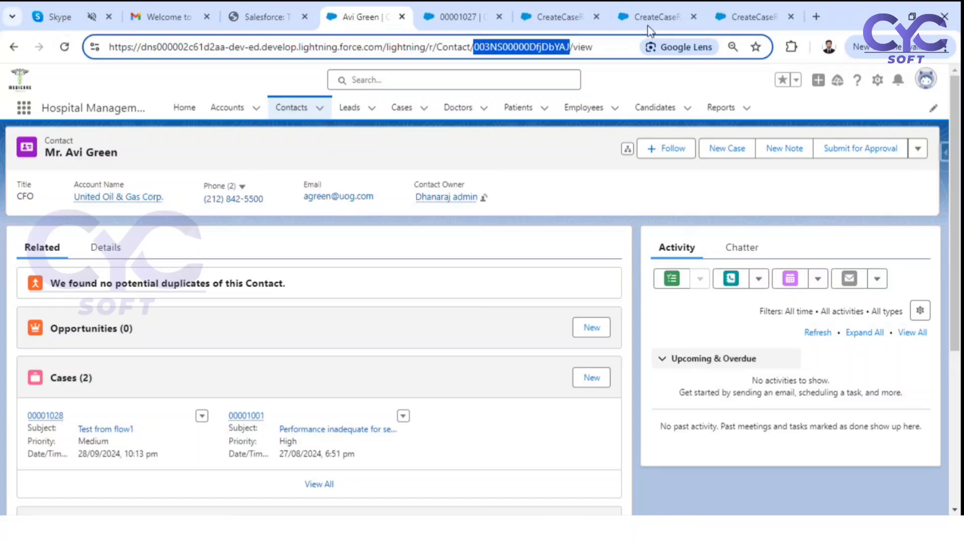
pyautogui.click(566, 15)
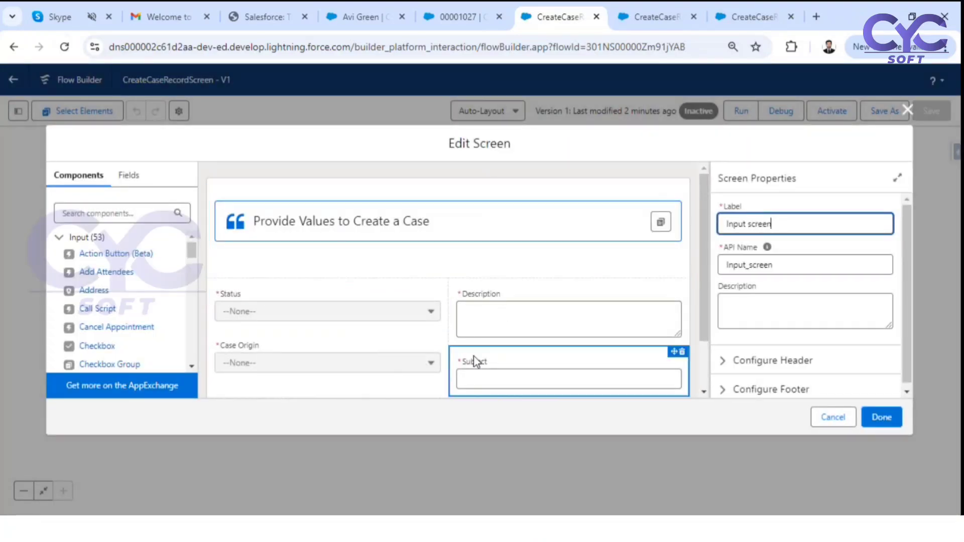
pyautogui.click(352, 10)
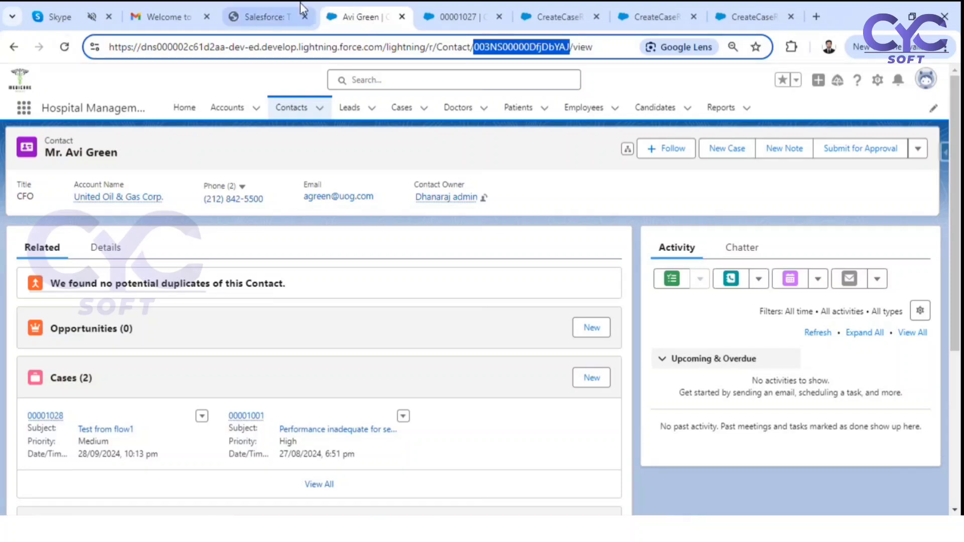
pyautogui.moveTo(281, 14)
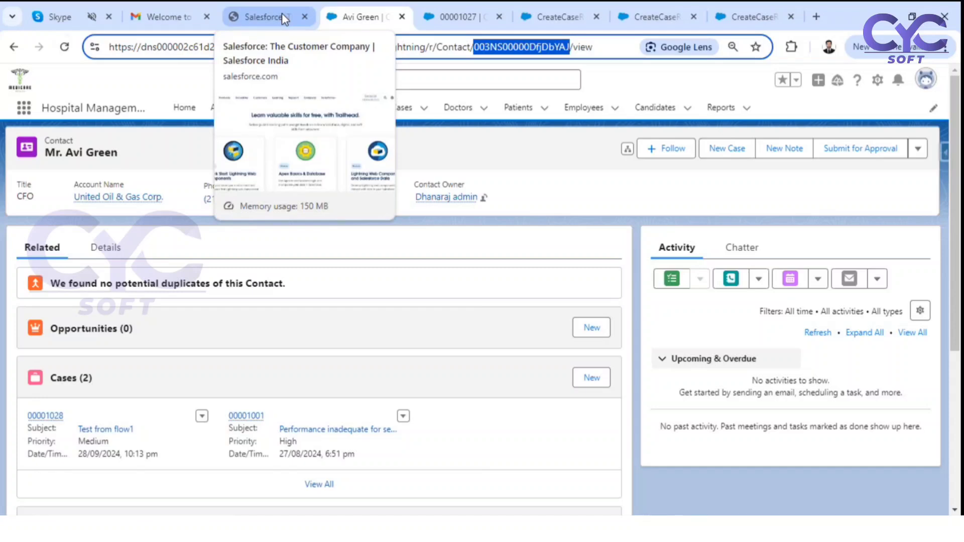